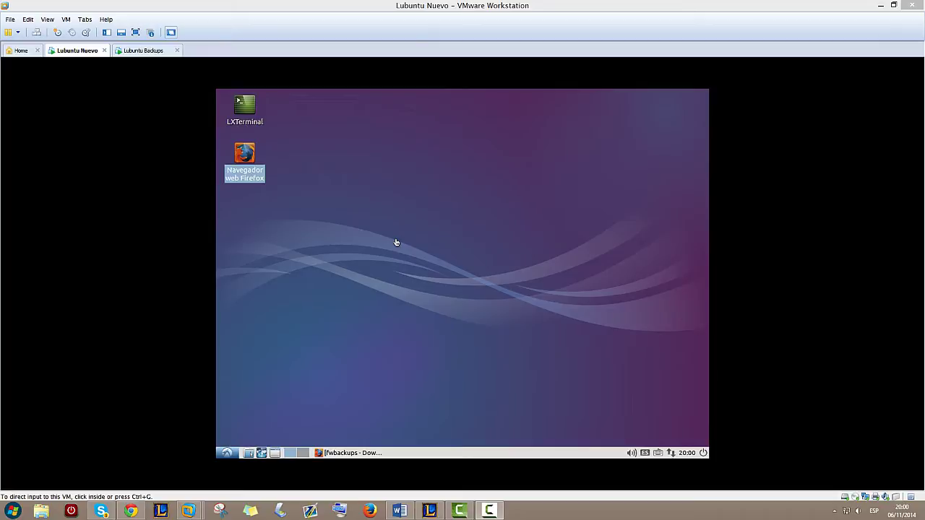
# Bring up the fwbackups download page in the Lubuntu Nuevo machine's browser and examine the Linux source code entry
pyautogui.click(140, 55)
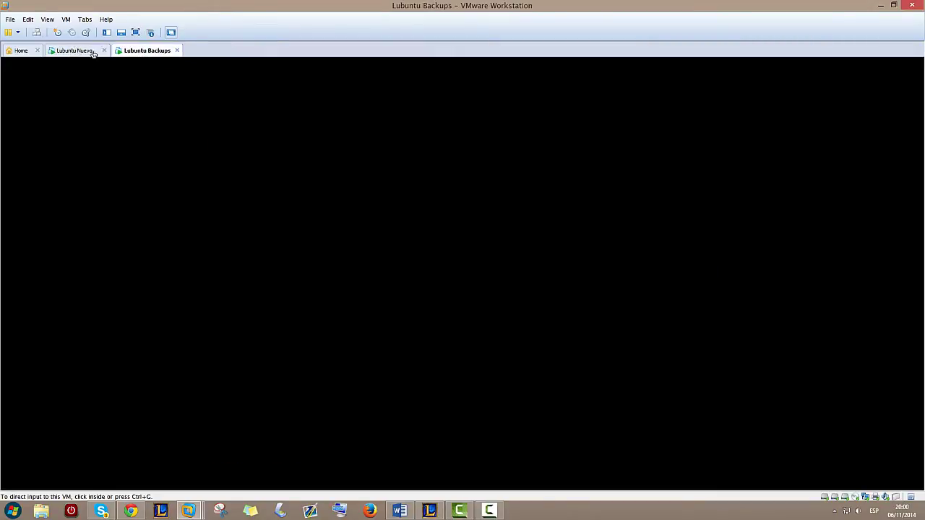
pyautogui.click(79, 51)
pyautogui.click(341, 190)
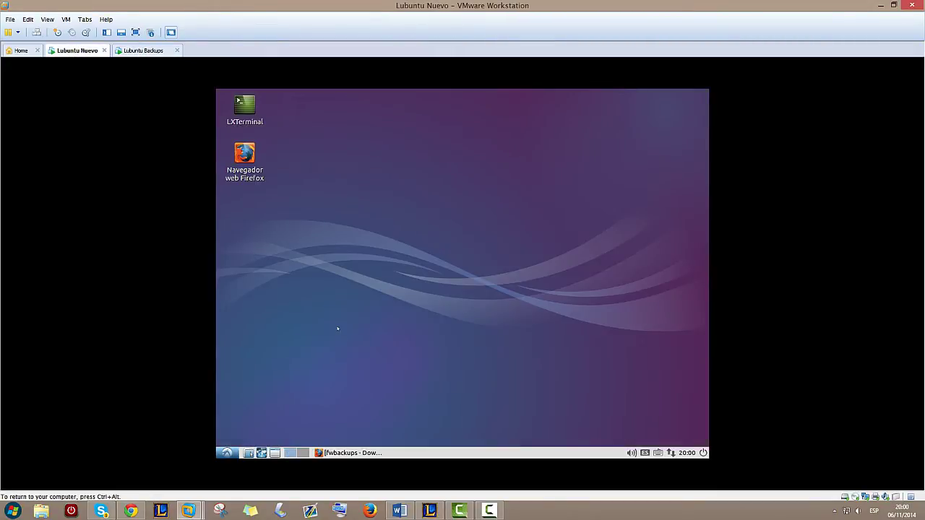
pyautogui.click(350, 452)
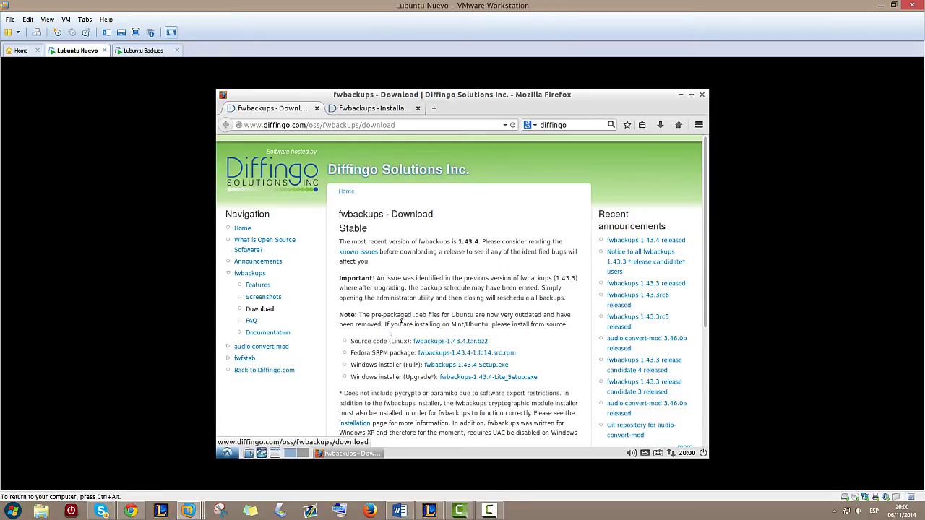
pyautogui.moveTo(348, 341); pyautogui.dragTo(520, 342)
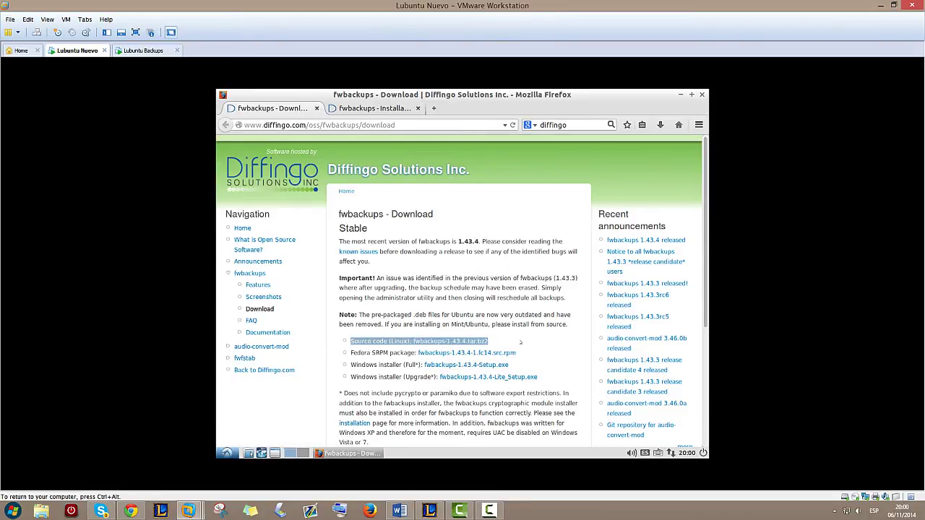
pyautogui.click(497, 341)
# Examine the Ubuntu/Mint Linux commands on the fwbackups installation page, especially the dependency install and tarball extraction lines
pyautogui.click(374, 108)
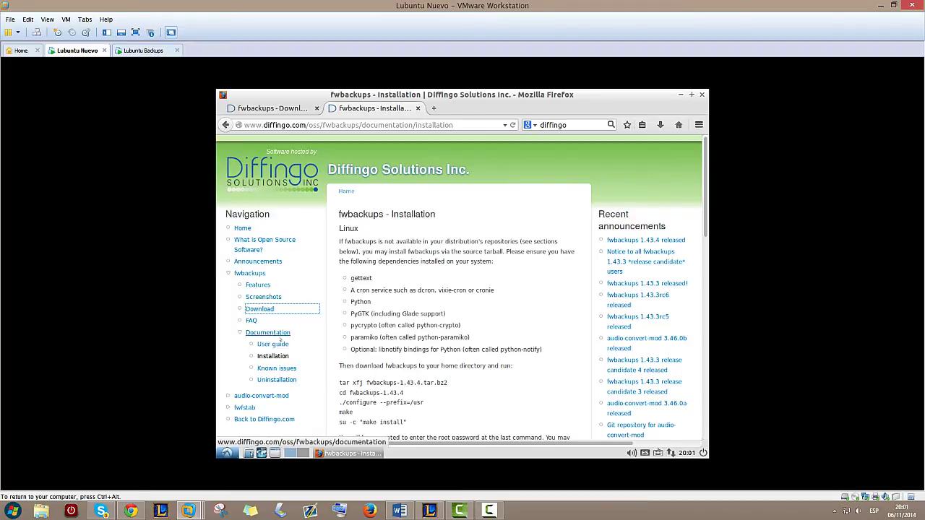
pyautogui.scroll(-2, 438, 314)
pyautogui.scroll(-5, 437, 313)
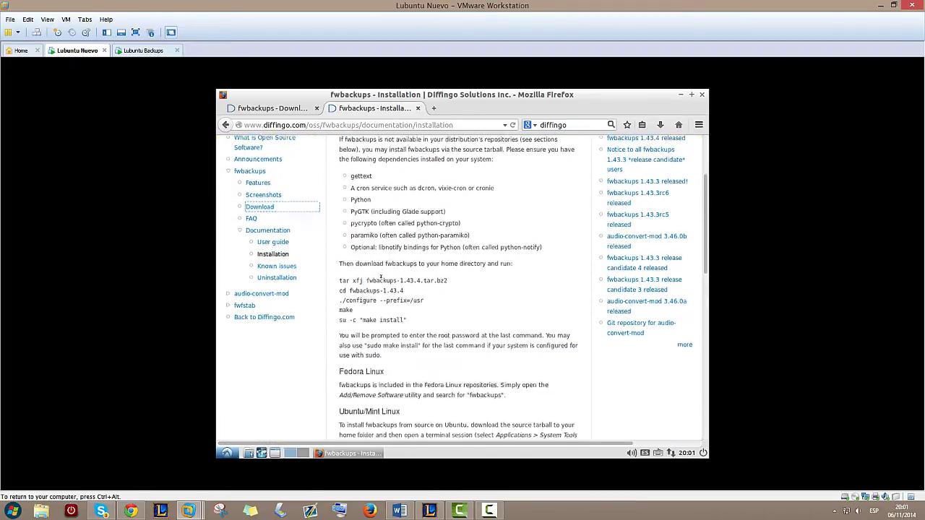
pyautogui.scroll(-3, 367, 286)
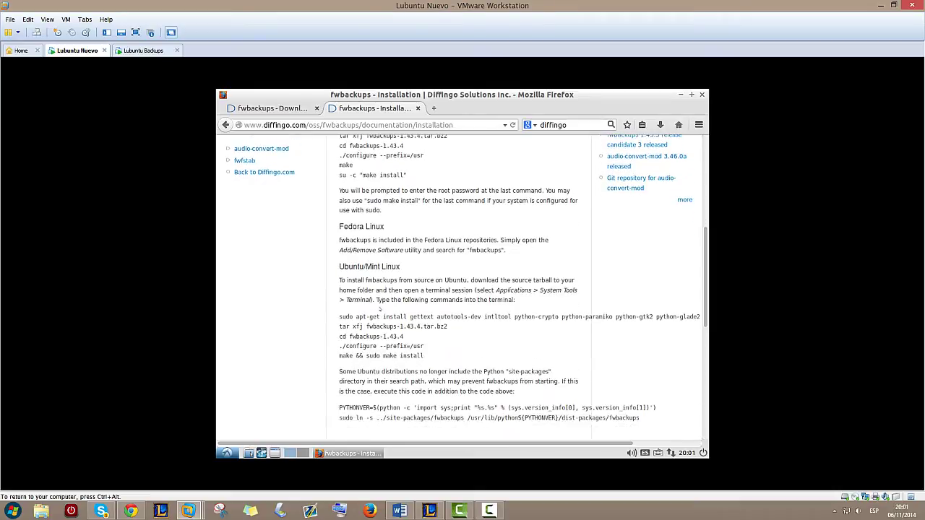
pyautogui.hscroll(3, 374, 427)
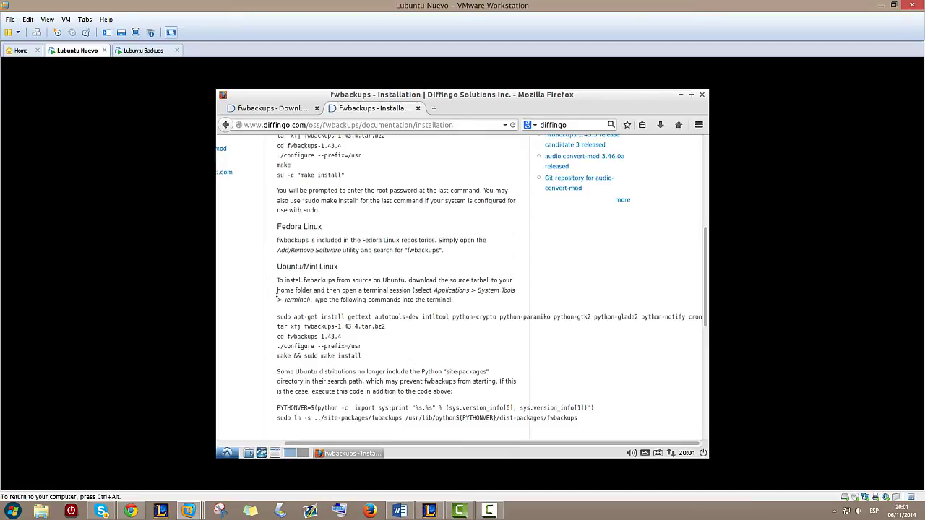
pyautogui.moveTo(275, 319); pyautogui.dragTo(362, 356)
pyautogui.click(354, 326)
pyautogui.moveTo(276, 317); pyautogui.dragTo(396, 328)
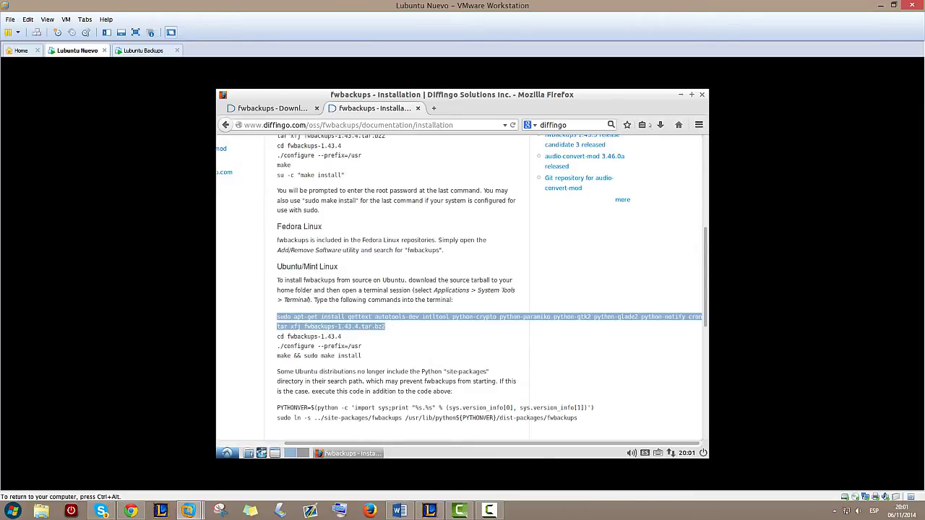
# Minimize the browser, open LXTerminal, and enlarge and reposition its window on the desktop
pyautogui.click(680, 95)
pyautogui.doubleClick(244, 108)
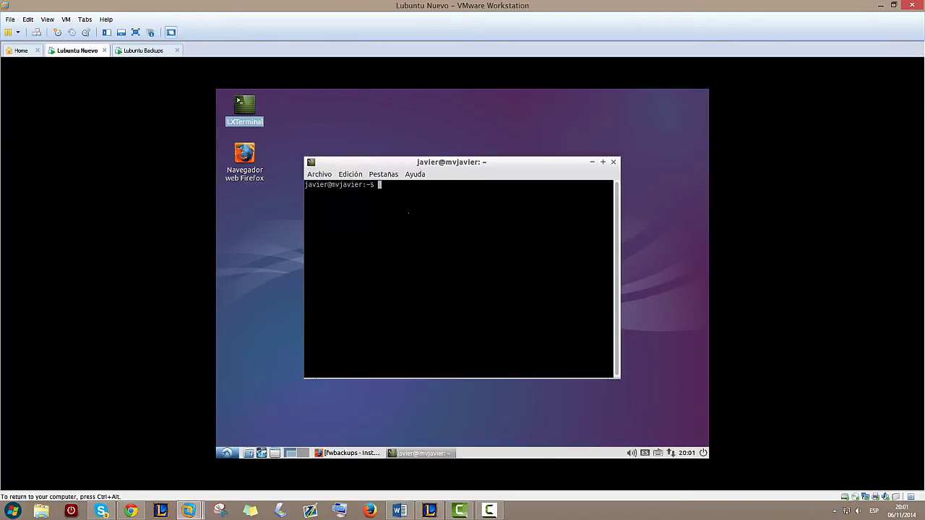
pyautogui.click(603, 162)
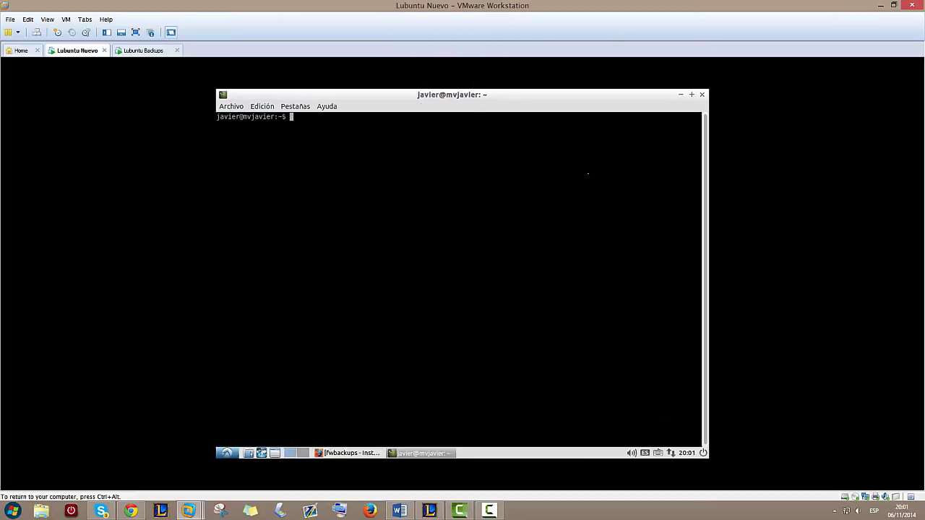
pyautogui.click(692, 95)
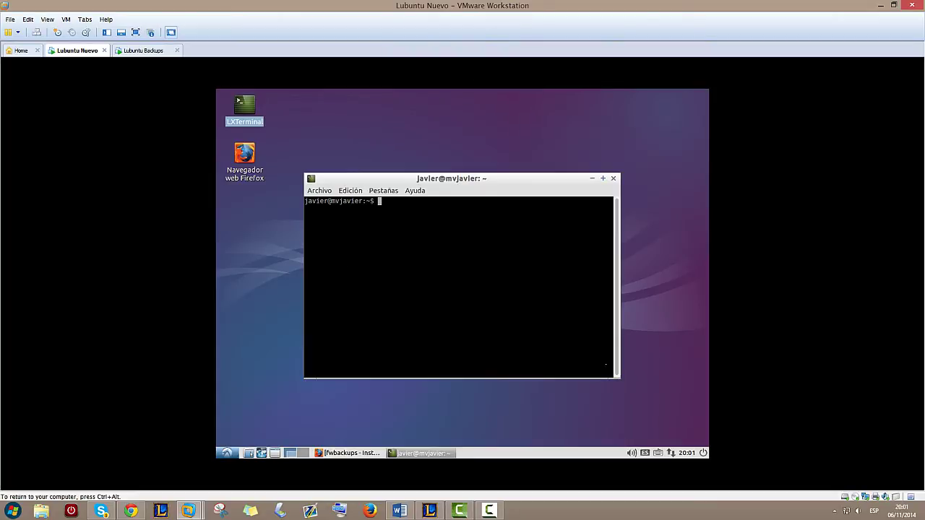
pyautogui.moveTo(615, 378); pyautogui.dragTo(666, 402)
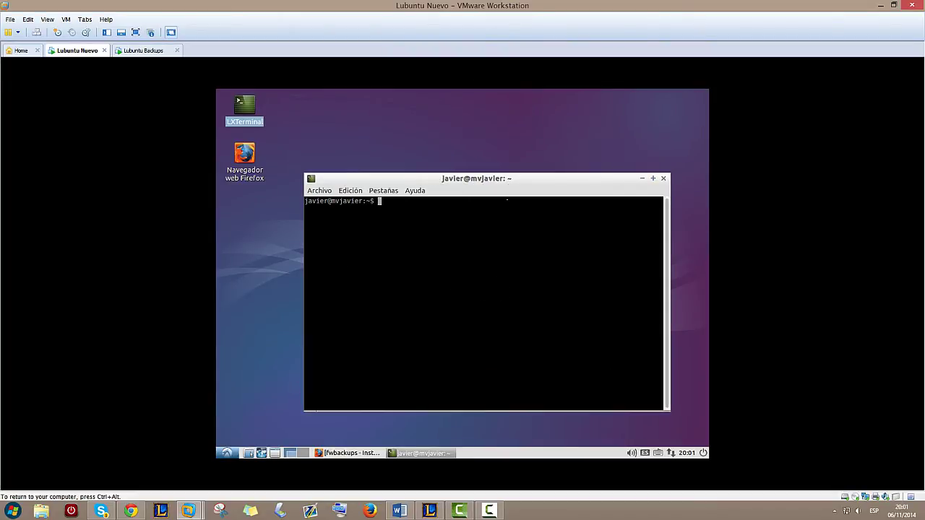
pyautogui.moveTo(463, 178); pyautogui.dragTo(440, 124)
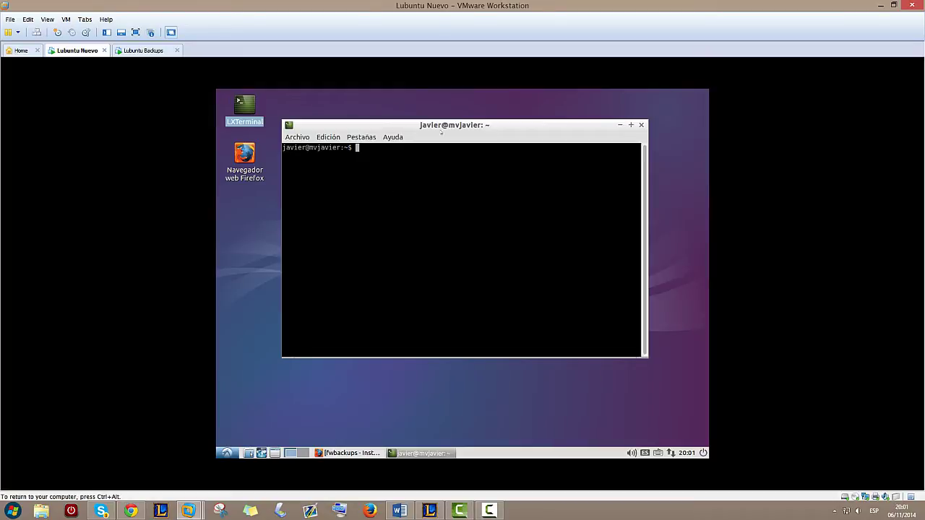
pyautogui.moveTo(448, 126); pyautogui.dragTo(456, 131)
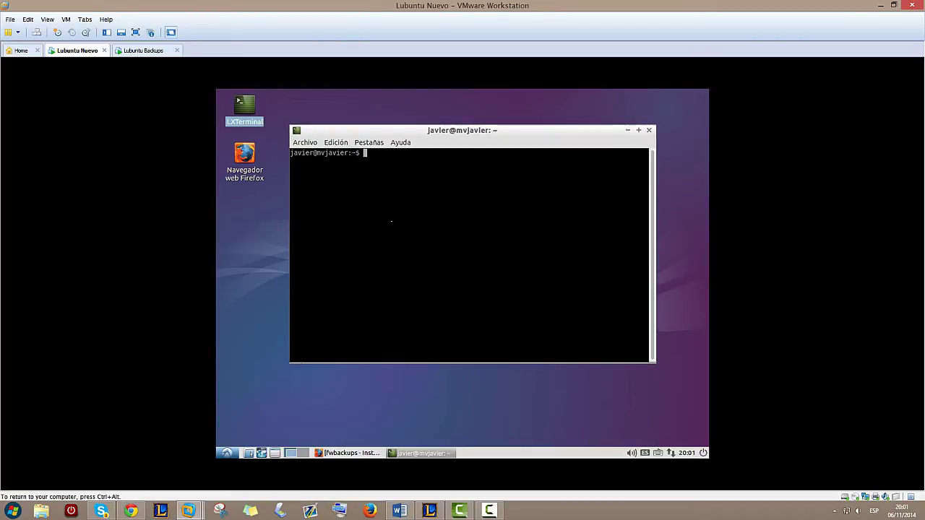
# Install gcc with apt-get, rerunning the command as sudo apt-get install gcc and supplying the account password
pyautogui.write('apt-get install gcc')
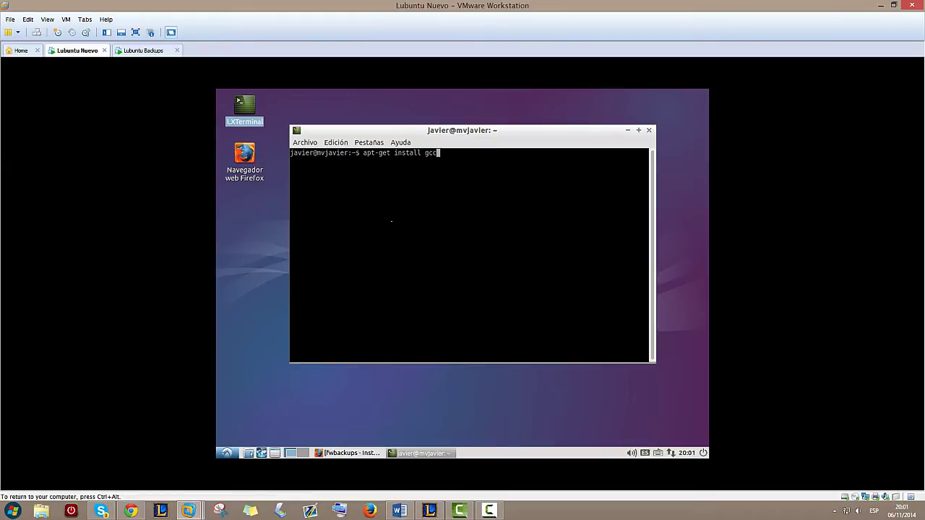
pyautogui.press('Return')
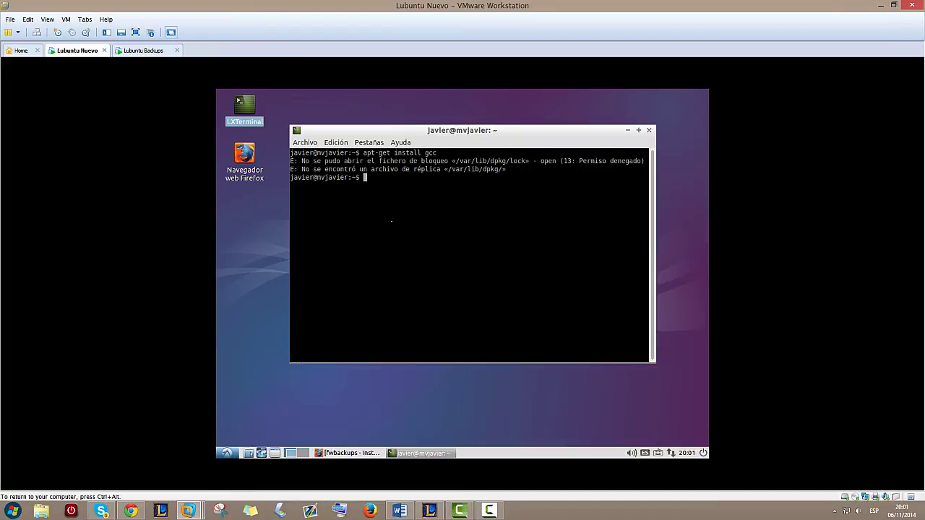
pyautogui.press('Up')
pyautogui.press('Left')
pyautogui.press('Left')
pyautogui.press('Left')
pyautogui.press('Left')
pyautogui.press('Left')
pyautogui.press('Left')
pyautogui.press('Left')
pyautogui.press('Left')
pyautogui.press('Left')
pyautogui.press('Left')
pyautogui.press('Left')
pyautogui.press('Left')
pyautogui.press('Left')
pyautogui.press('Left')
pyautogui.press('Left')
pyautogui.press('Left')
pyautogui.press('Left')
pyautogui.press('Left')
pyautogui.press('Left')
pyautogui.write('sudo')
pyautogui.press('Return')
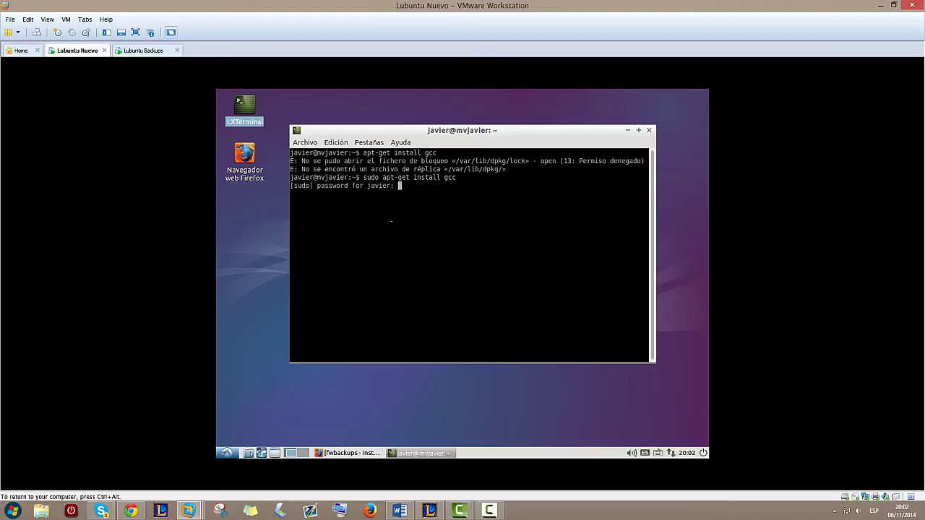
pyautogui.press('Return')
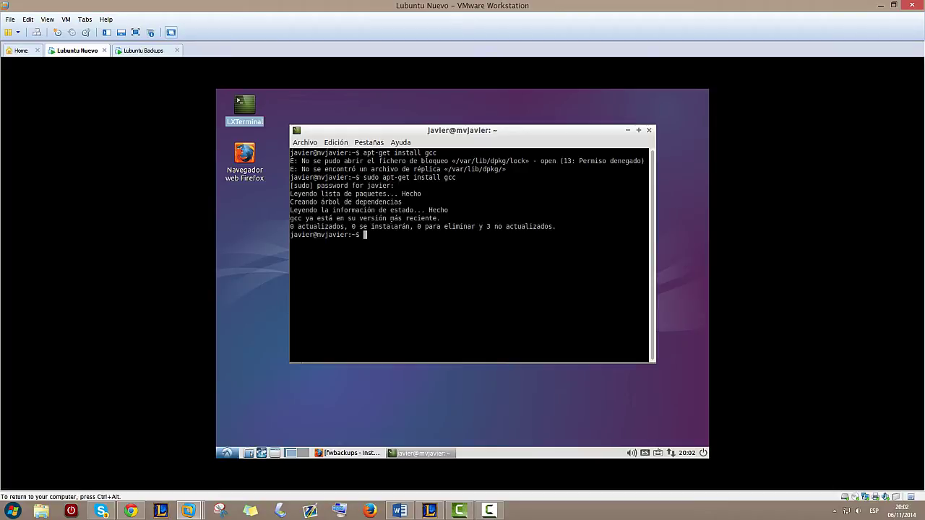
pyautogui.press('Up')
pyautogui.press('BackSpace')
pyautogui.press('BackSpace')
pyautogui.press('BackSpace')
pyautogui.write('tar')
pyautogui.press('BackSpace')
pyautogui.press('BackSpace')
pyautogui.press('BackSpace')
pyautogui.write('make')
pyautogui.press('BackSpace')
pyautogui.press('BackSpace')
pyautogui.press('BackSpace')
pyautogui.press('BackSpace')
pyautogui.press('BackSpace')
pyautogui.press('BackSpace')
pyautogui.press('BackSpace')
pyautogui.press('BackSpace')
pyautogui.press('BackSpace')
pyautogui.press('BackSpace')
pyautogui.press('BackSpace')
pyautogui.press('BackSpace')
pyautogui.press('BackSpace')
pyautogui.press('BackSpace')
pyautogui.press('BackSpace')
pyautogui.press('BackSpace')
pyautogui.press('BackSpace')
pyautogui.press('BackSpace')
pyautogui.press('BackSpace')
pyautogui.press('BackSpace')
# Recheck the Ubuntu/Mint extraction command on the fwbackups installation page and return to the terminal
pyautogui.click(351, 453)
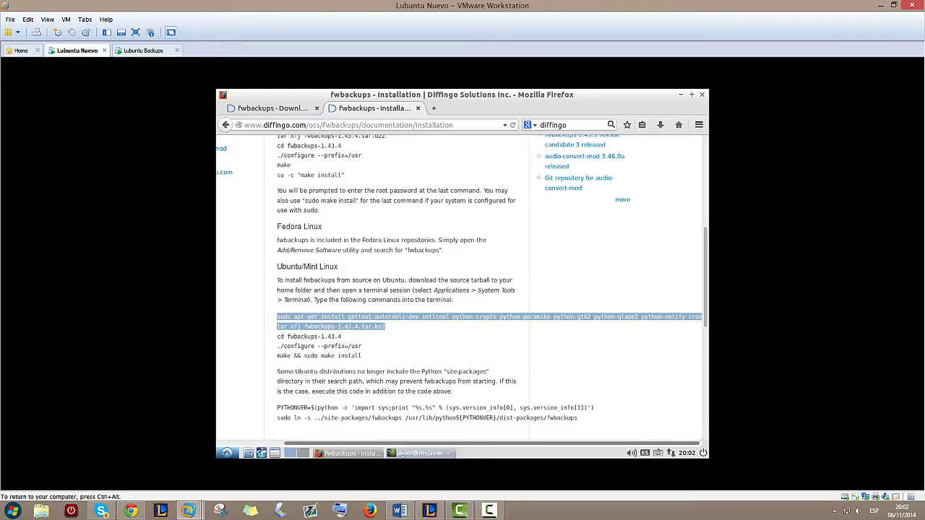
pyautogui.click(421, 453)
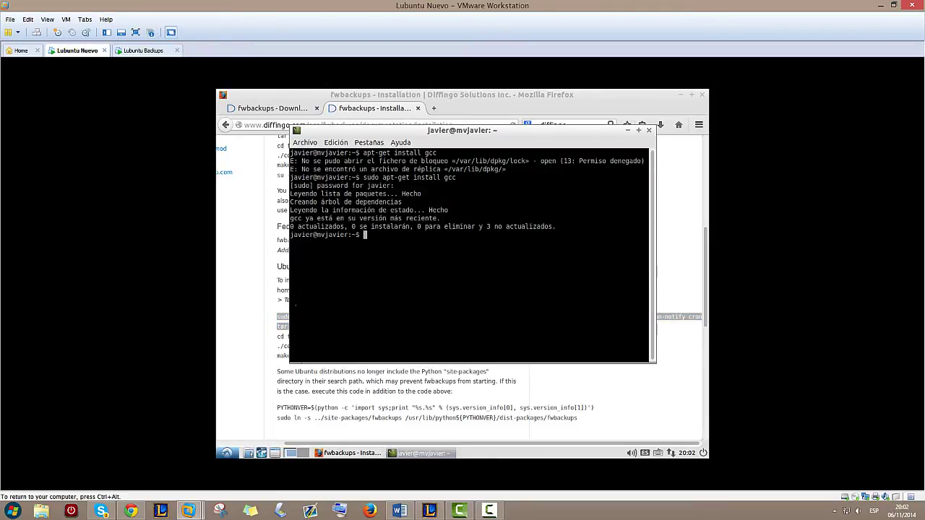
pyautogui.click(278, 334)
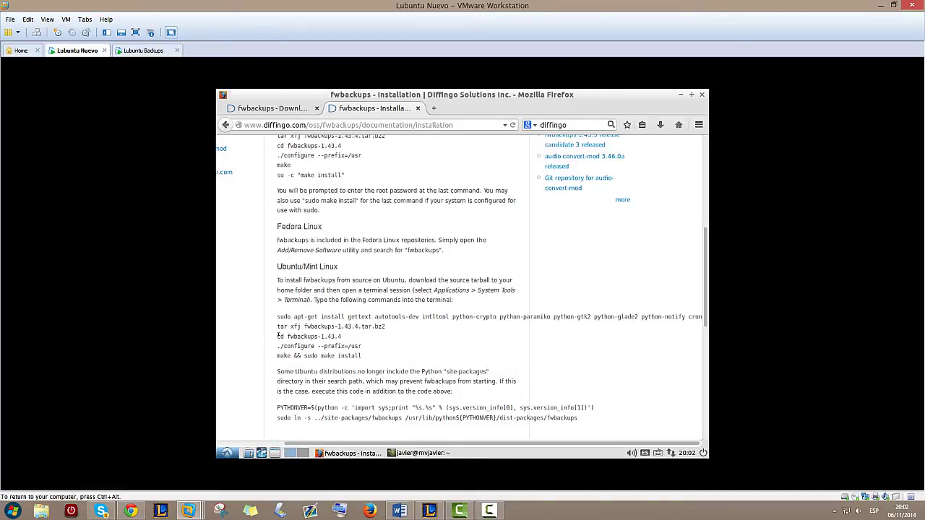
pyautogui.click(364, 453)
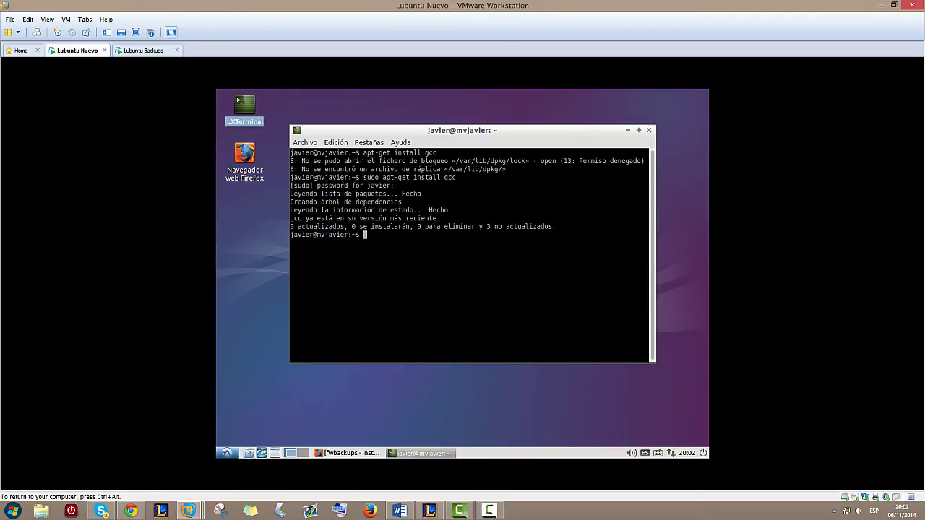
# Locate the fwbackups-1.43.4.tar.bz2 archive in the home folder and minimize the file manager
pyautogui.click(249, 453)
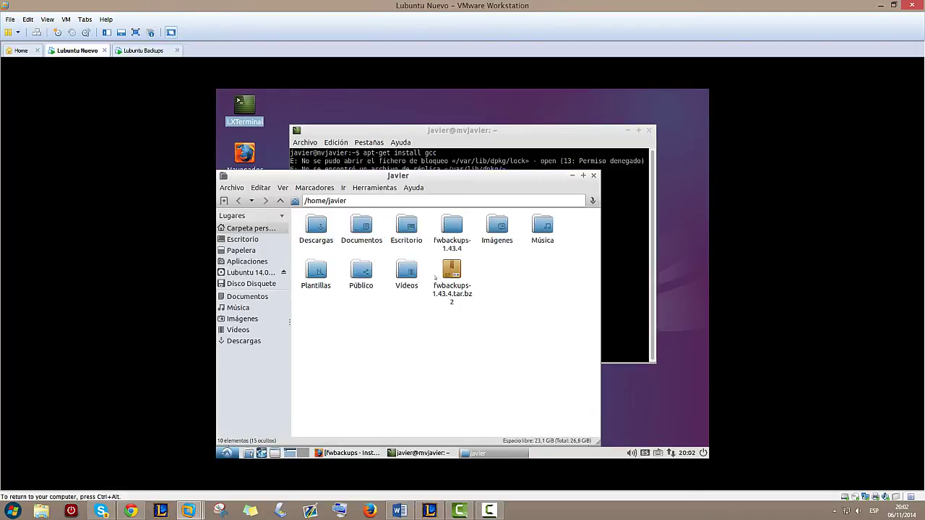
pyautogui.click(448, 273)
pyautogui.moveTo(479, 175); pyautogui.dragTo(533, 146)
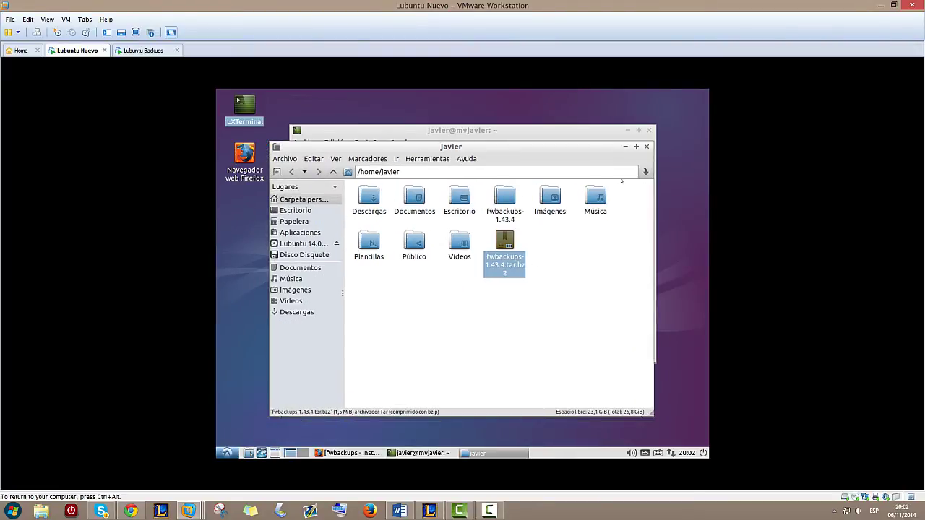
pyautogui.click(625, 146)
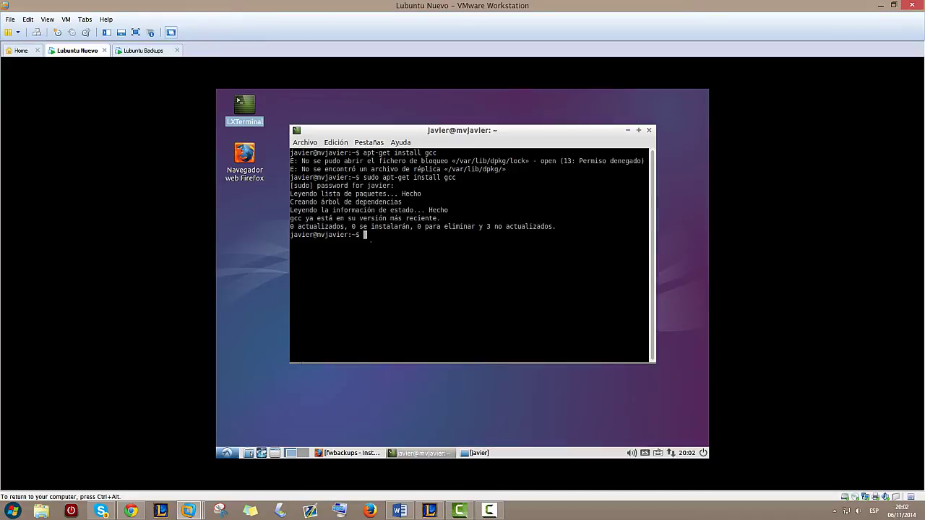
# Try to extract fwbackups-1.43.4 with tar -xvf, and clear the recalled command from the prompt
pyautogui.write('tar -xvf fw')
pyautogui.press('Tab')
pyautogui.press('Return')
pyautogui.press('Up')
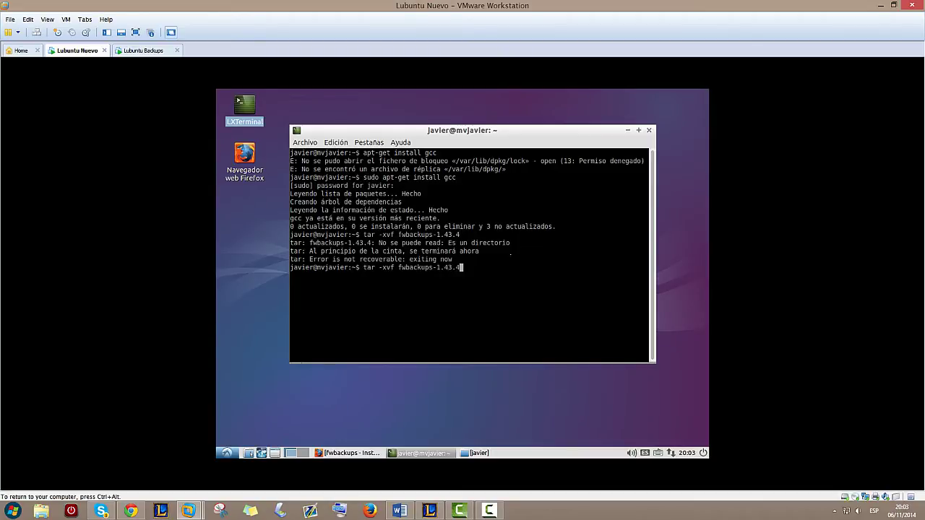
pyautogui.press('Left')
pyautogui.press('Right')
pyautogui.press('BackSpace')
pyautogui.press('BackSpace')
pyautogui.press('BackSpace')
pyautogui.press('BackSpace')
pyautogui.press('BackSpace')
pyautogui.press('BackSpace')
pyautogui.press('BackSpace')
pyautogui.press('BackSpace')
pyautogui.press('BackSpace')
pyautogui.press('BackSpace')
pyautogui.press('BackSpace')
pyautogui.press('BackSpace')
pyautogui.press('BackSpace')
pyautogui.press('BackSpace')
pyautogui.press('BackSpace')
pyautogui.press('BackSpace')
pyautogui.press('BackSpace')
pyautogui.press('BackSpace')
pyautogui.press('BackSpace')
pyautogui.press('BackSpace')
# Change the terminal's working directory to fwbackups-1.43.4
pyautogui.write('cd f')
pyautogui.press('Tab')
pyautogui.press('Return')
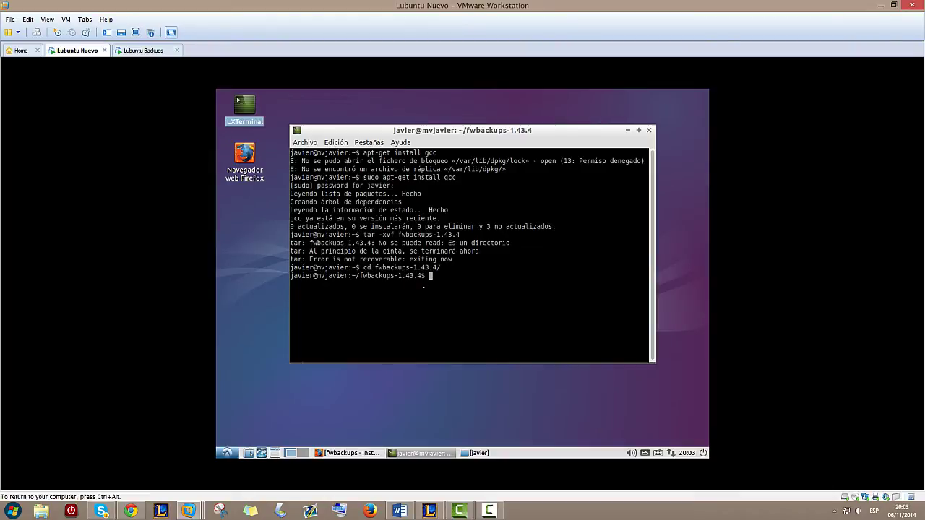
# Examine the ./configure --prefix=/usr and make && sudo make install commands on the fwbackups installation page
pyautogui.click(352, 452)
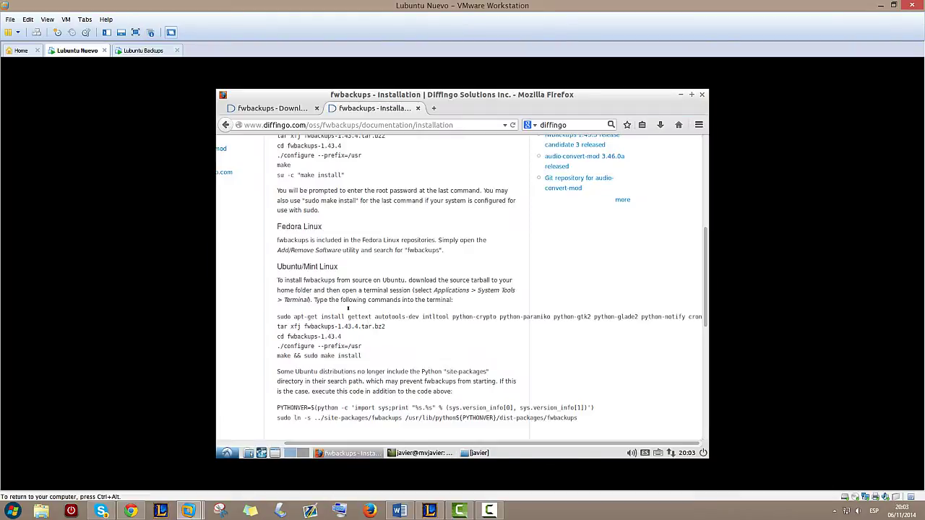
pyautogui.moveTo(279, 346); pyautogui.dragTo(373, 346)
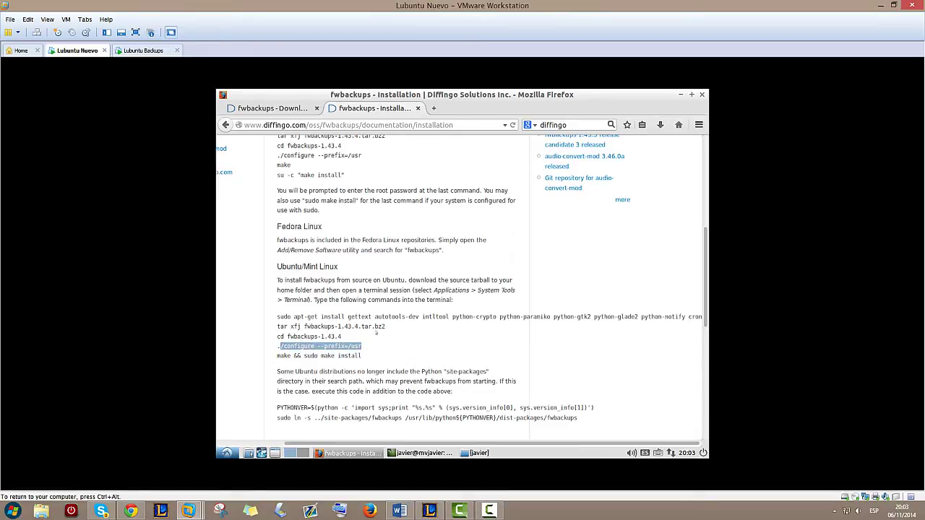
pyautogui.click(372, 350)
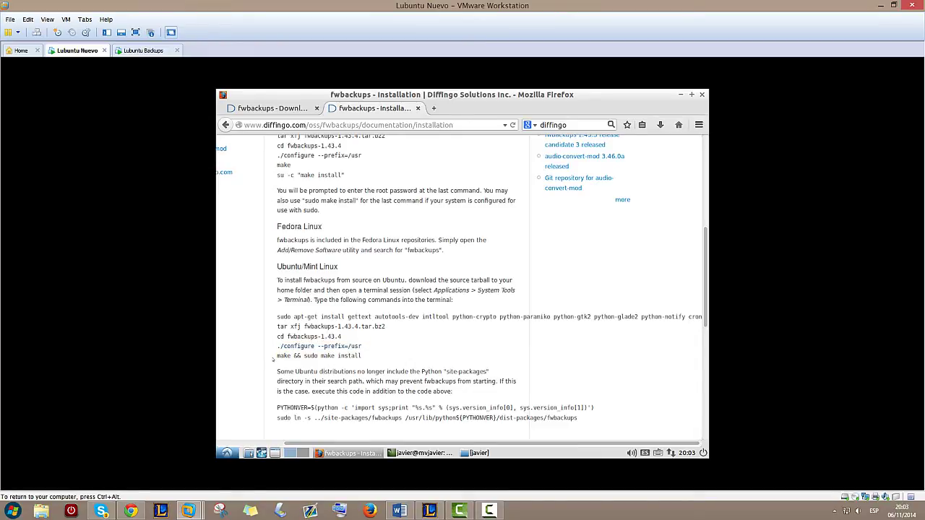
pyautogui.moveTo(276, 355); pyautogui.dragTo(378, 359)
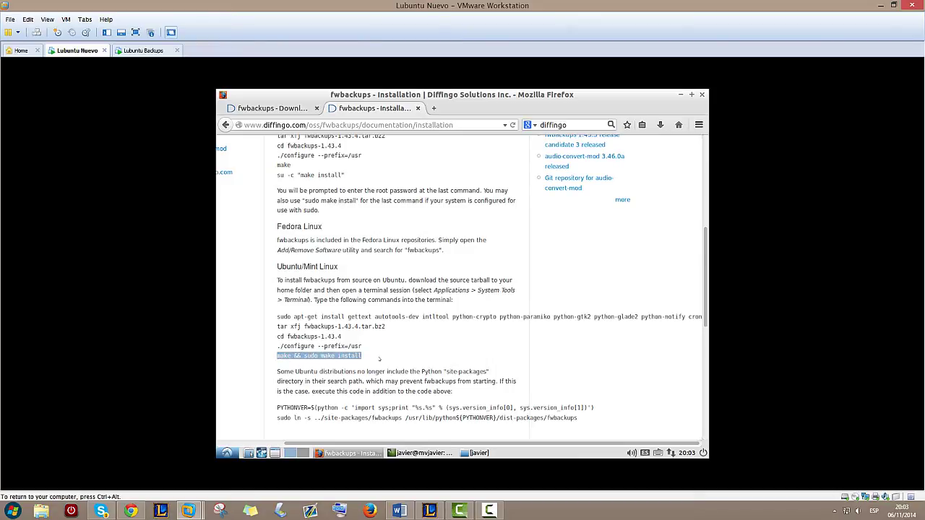
pyautogui.click(323, 355)
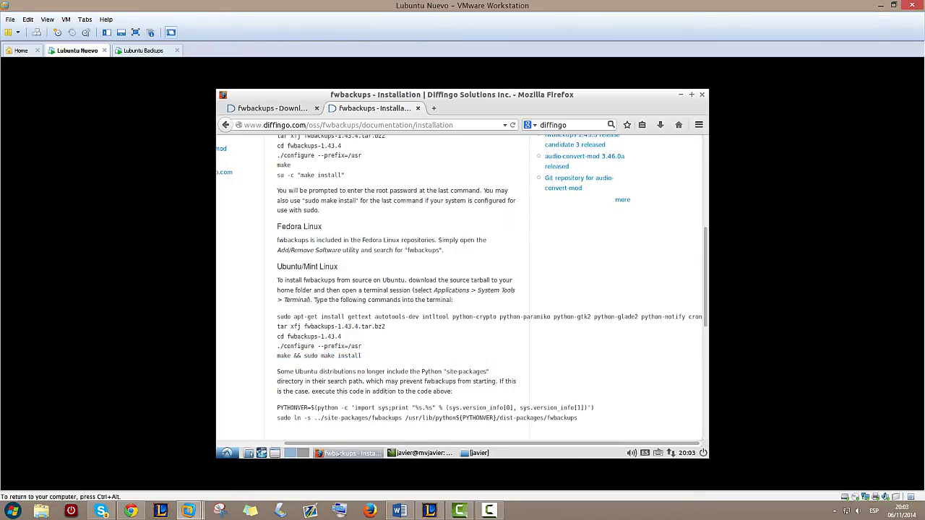
# Close the terminal, Firefox with both of its tabs, and the home folder window
pyautogui.click(352, 453)
pyautogui.click(648, 130)
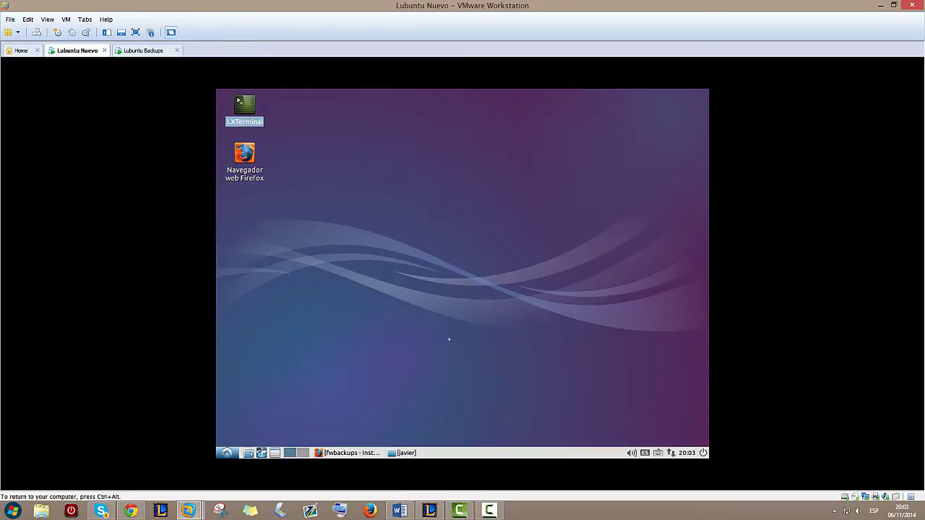
pyautogui.click(349, 453)
pyautogui.click(701, 95)
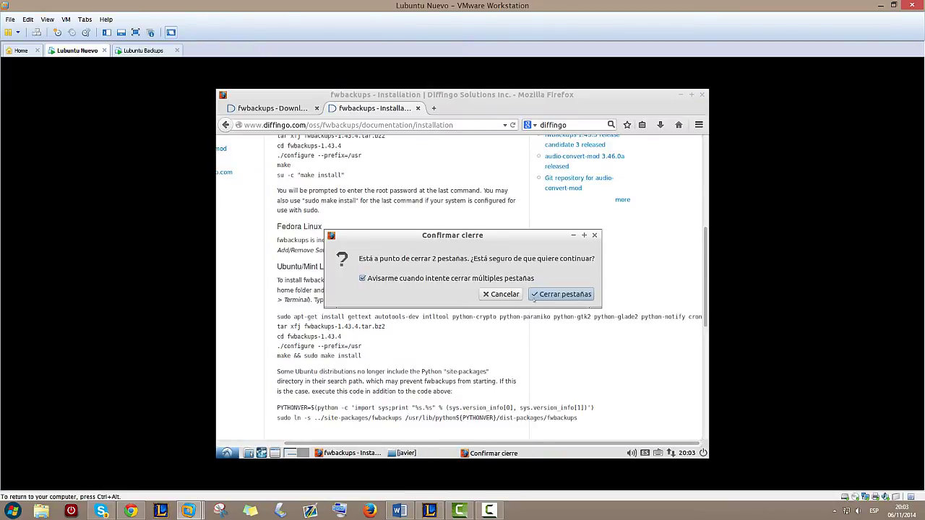
pyautogui.click(560, 294)
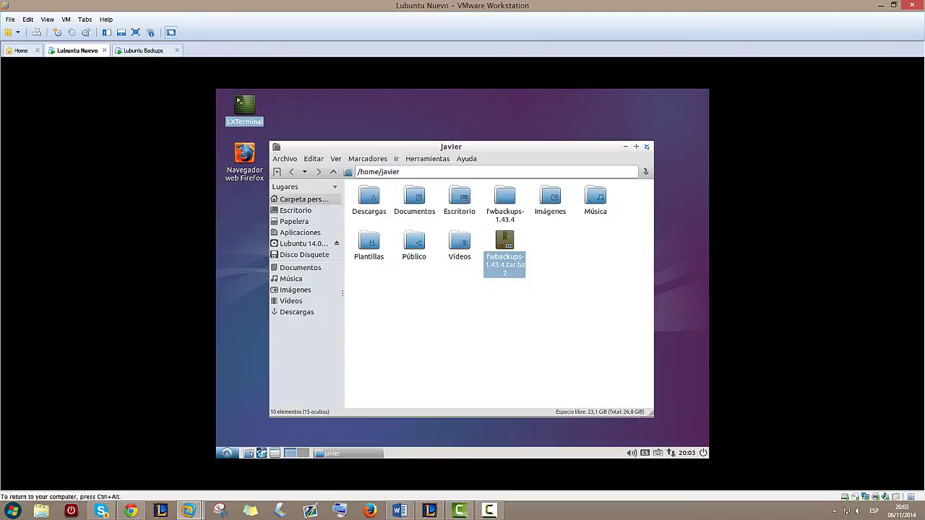
pyautogui.click(646, 146)
# Launch fwbackups from the system tools applications and maximize its window
pyautogui.click(226, 453)
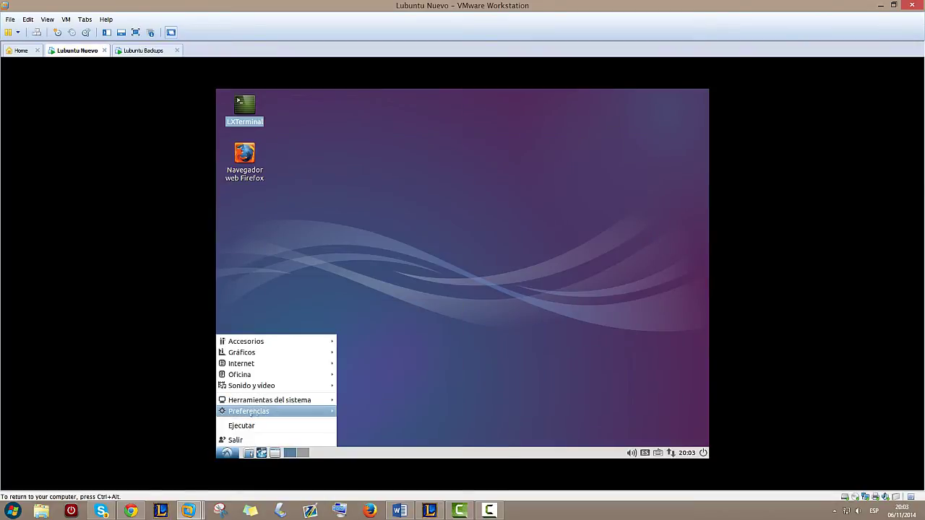
pyautogui.moveTo(310, 409)
pyautogui.moveTo(274, 399)
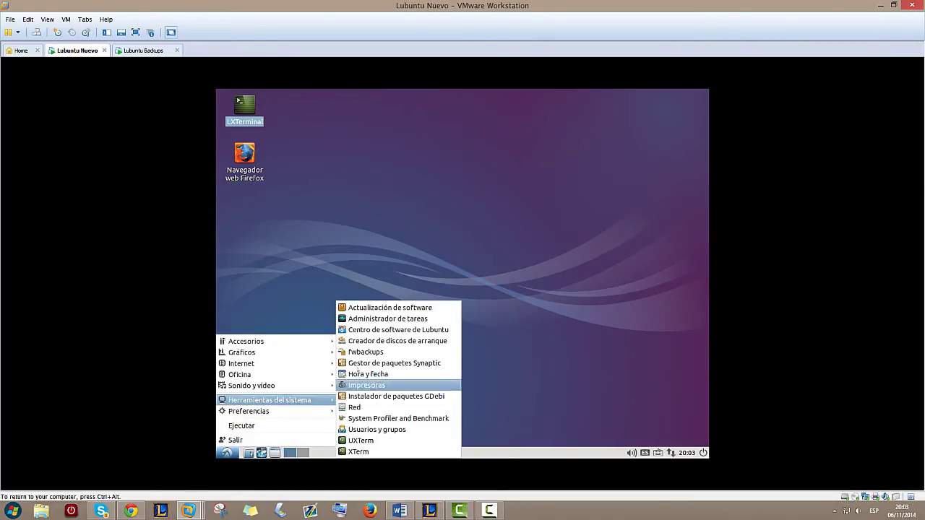
pyautogui.click(375, 352)
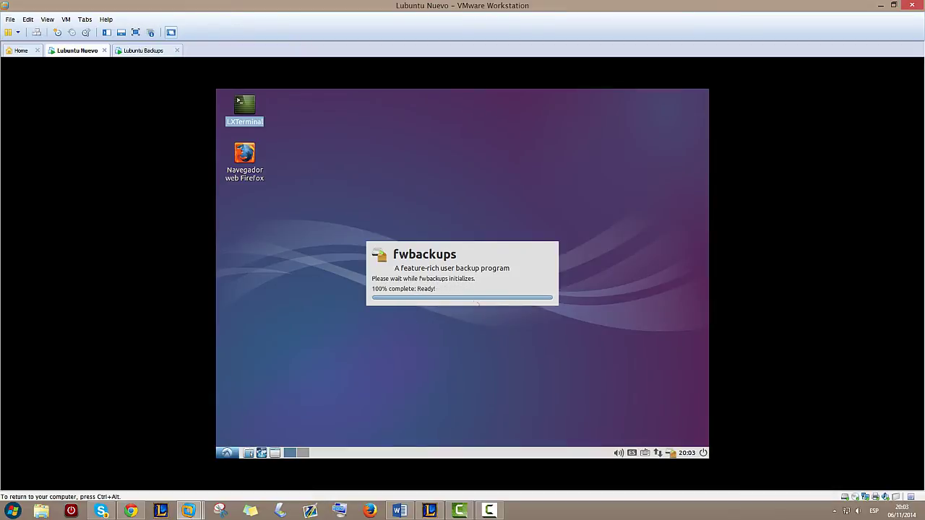
pyautogui.moveTo(456, 149); pyautogui.dragTo(445, 138)
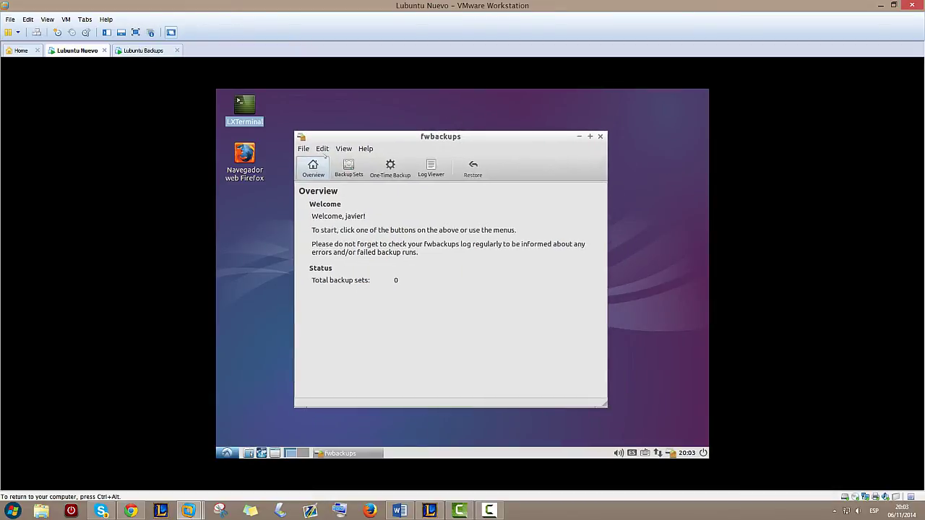
pyautogui.click(590, 136)
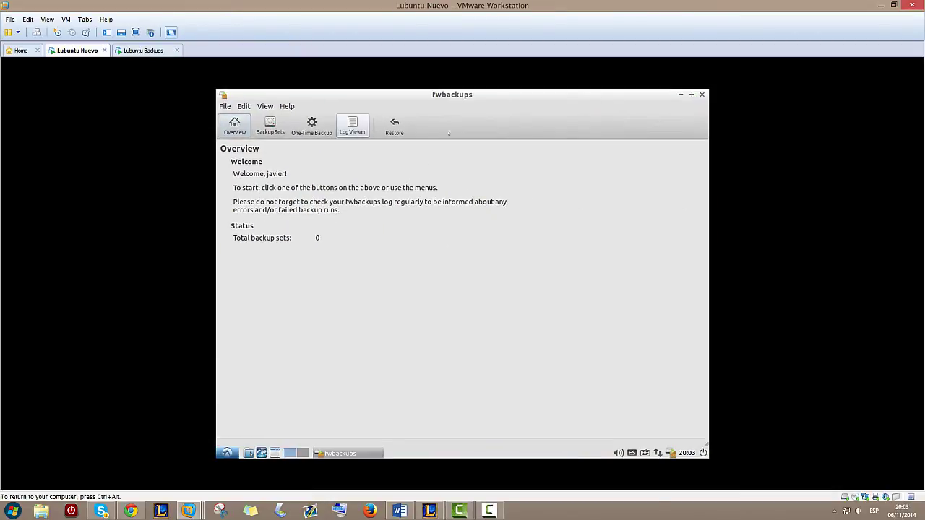
# Minimize fwbackups and create a desktop folder named Movimientos_ followed by the account owner's first name
pyautogui.click(680, 95)
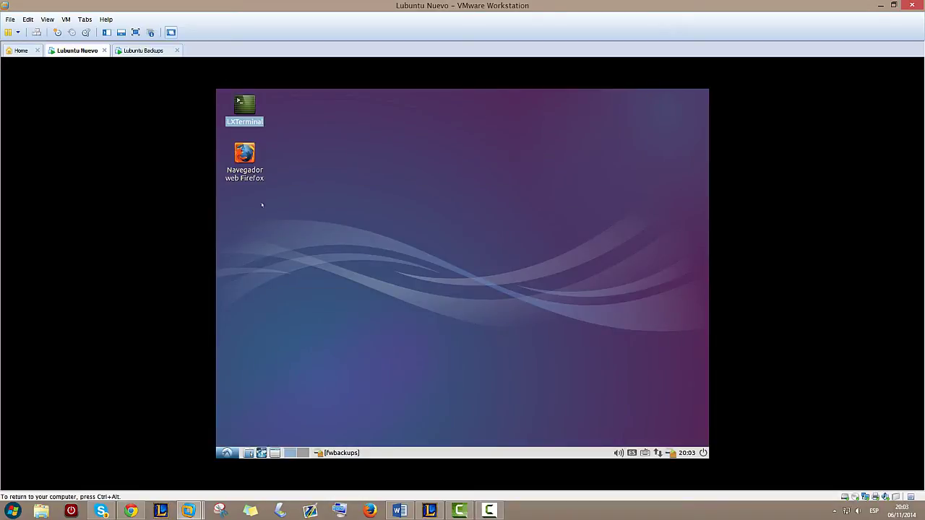
pyautogui.rightClick(241, 206)
pyautogui.moveTo(273, 212)
pyautogui.click(390, 213)
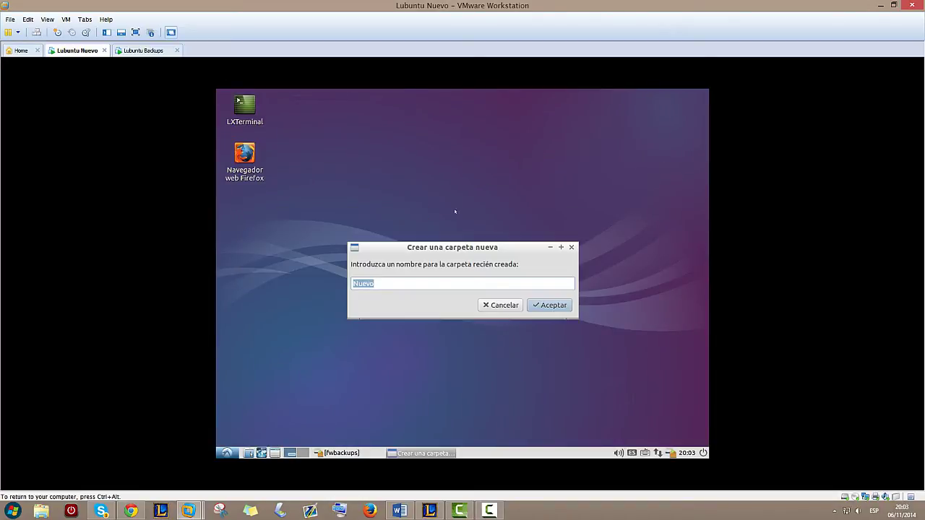
pyautogui.write('Movimientos_Javier')
pyautogui.click(550, 306)
# Create a second desktop folder named ISOS_ followed by the account owner's first name
pyautogui.rightClick(301, 162)
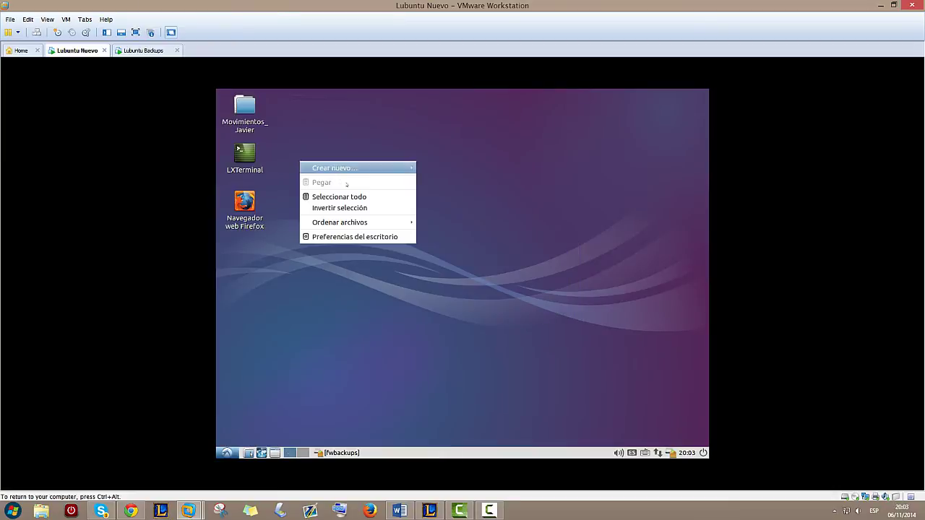
pyautogui.moveTo(352, 168)
pyautogui.click(442, 167)
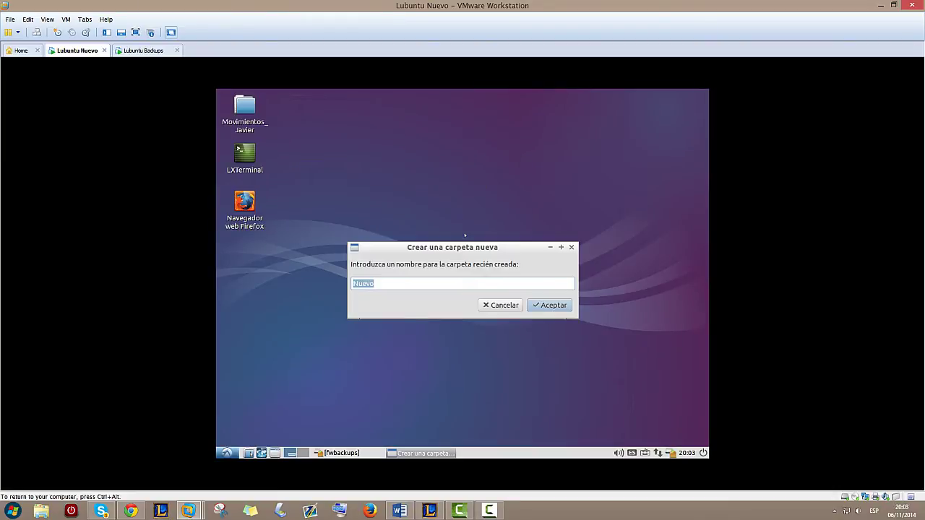
pyautogui.write('ISOS_Javier')
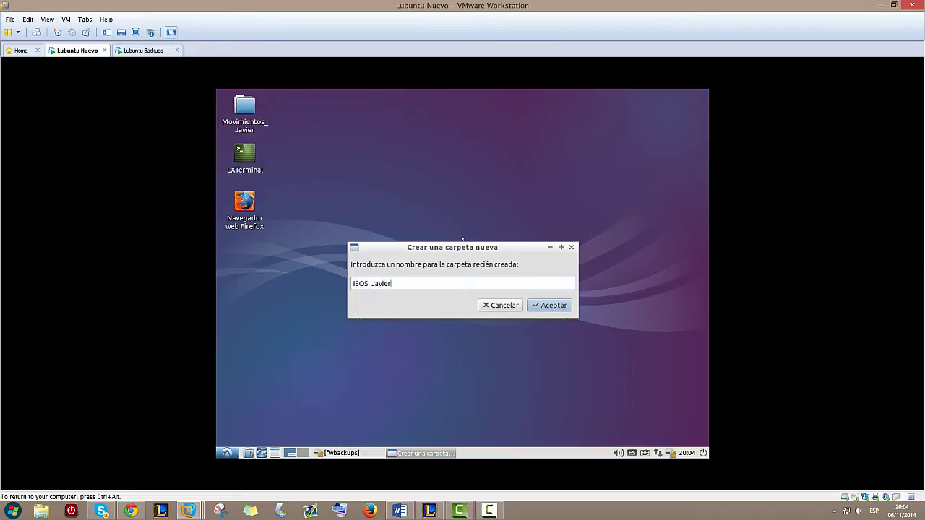
pyautogui.press('Return')
# Create an empty file named fich1 inside the Movimientos folder on the desktop
pyautogui.doubleClick(247, 106)
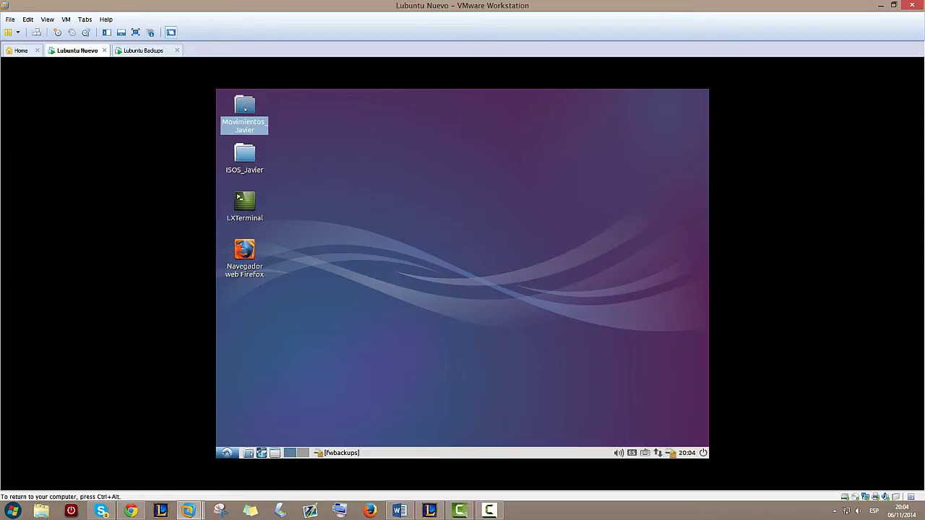
pyautogui.rightClick(350, 182)
pyautogui.moveTo(390, 188)
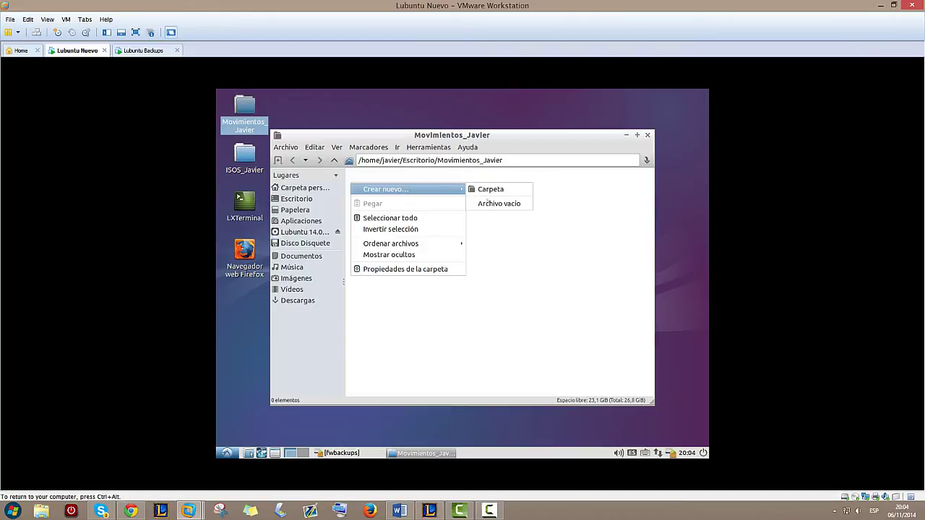
pyautogui.click(498, 203)
pyautogui.write('fich1')
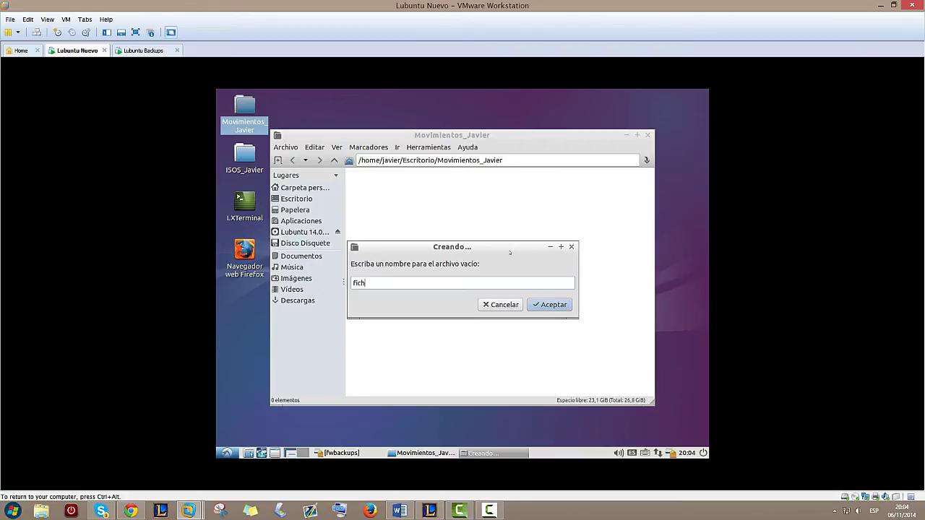
pyautogui.click(549, 304)
# Create a second empty file named fich2 in the Movimientos folder
pyautogui.rightClick(406, 219)
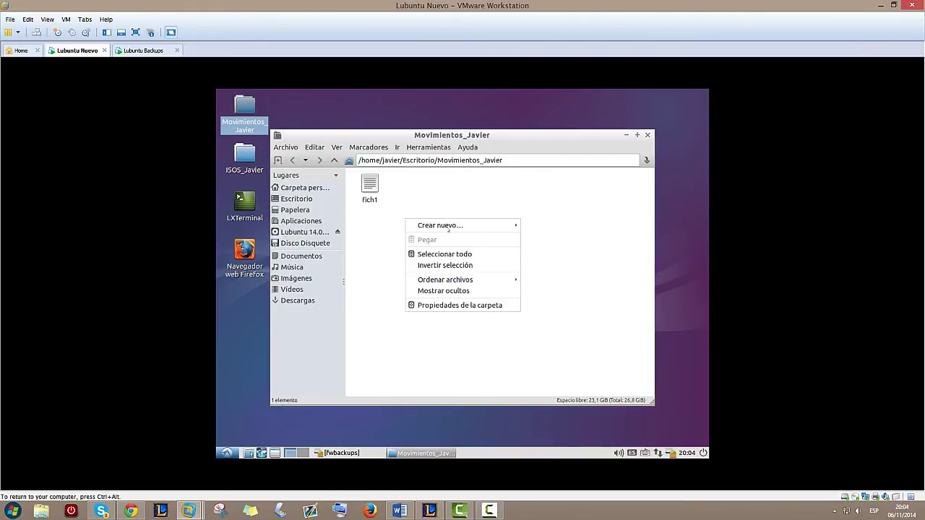
pyautogui.moveTo(448, 225)
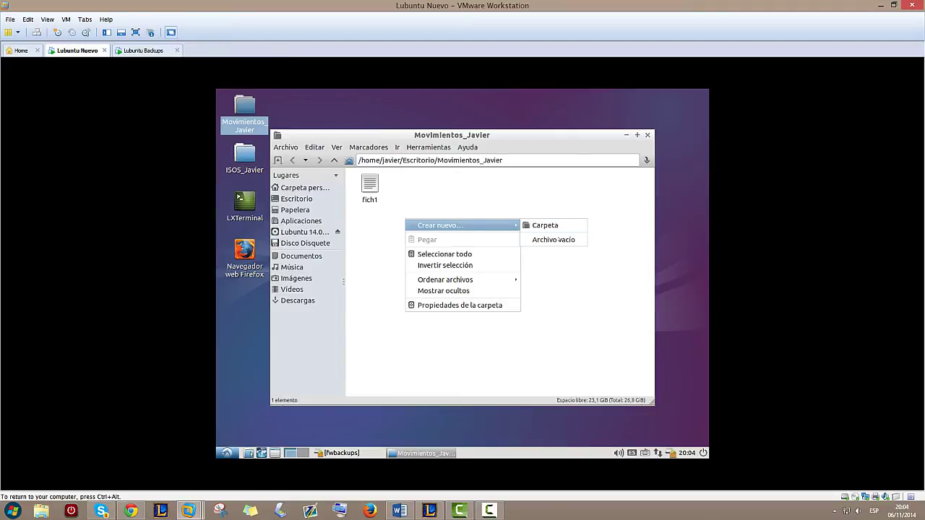
pyautogui.click(562, 239)
pyautogui.write('fich')
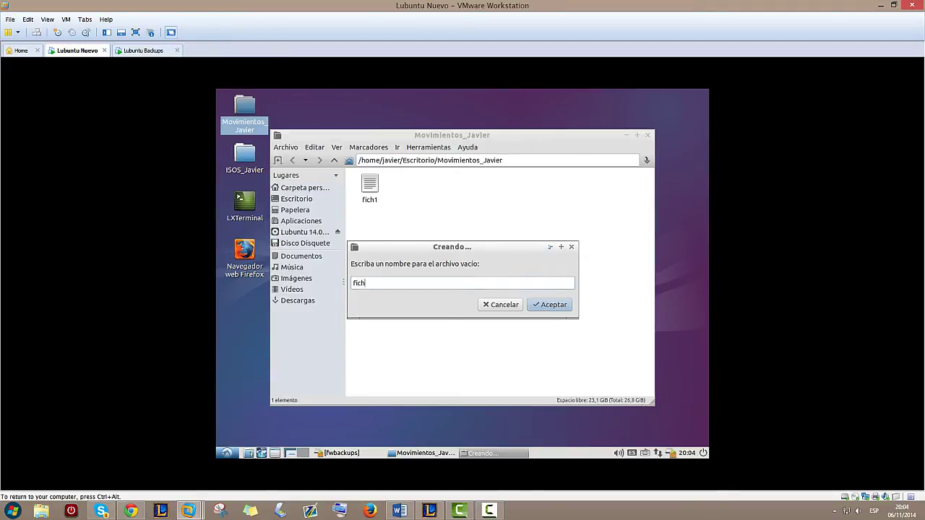
pyautogui.write('2')
pyautogui.press('Return')
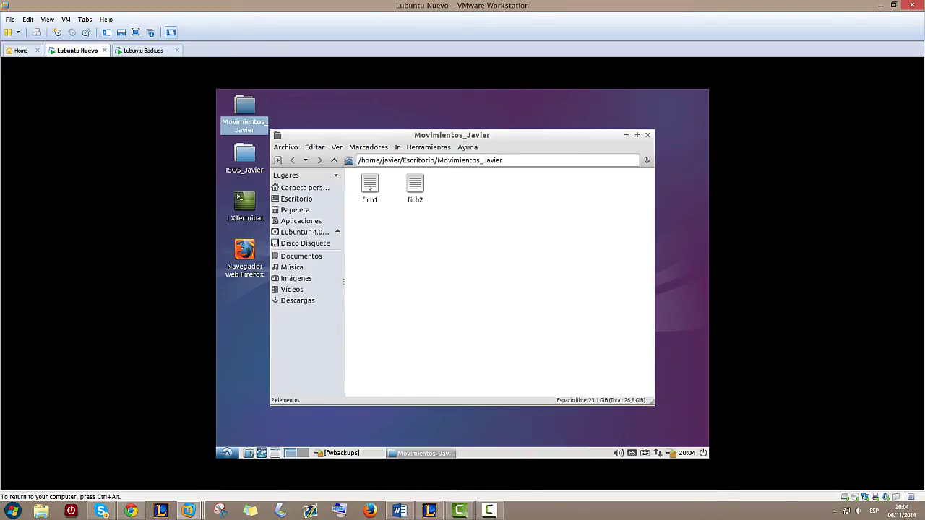
# Write "hola" in fich1, save the change on closing, and close the Movimientos folder
pyautogui.doubleClick(367, 189)
pyautogui.write('hols')
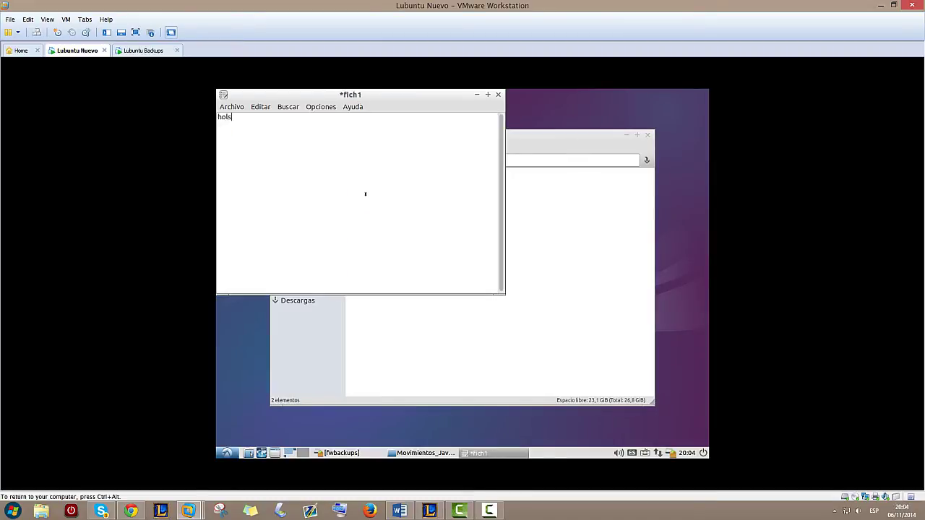
pyautogui.write('a')
pyautogui.press('BackSpace')
pyautogui.press('BackSpace')
pyautogui.write('a')
pyautogui.click(498, 94)
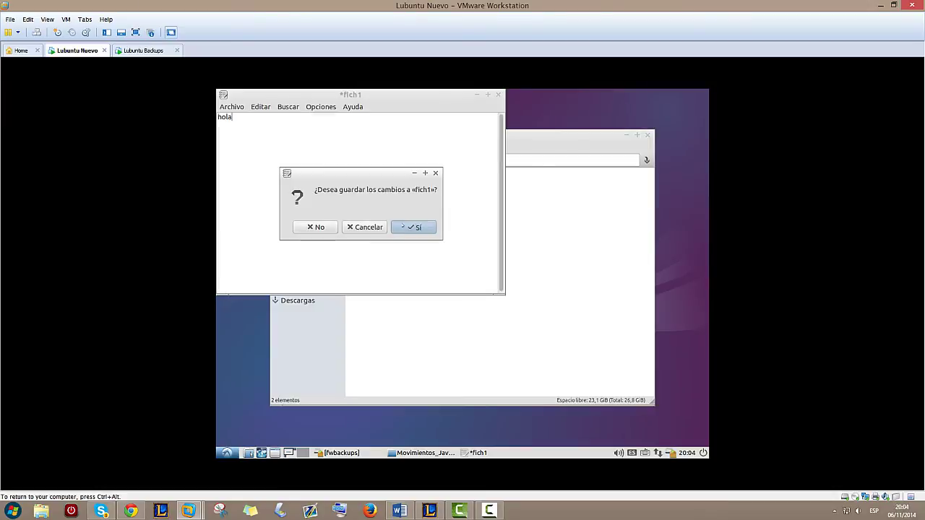
pyautogui.click(413, 226)
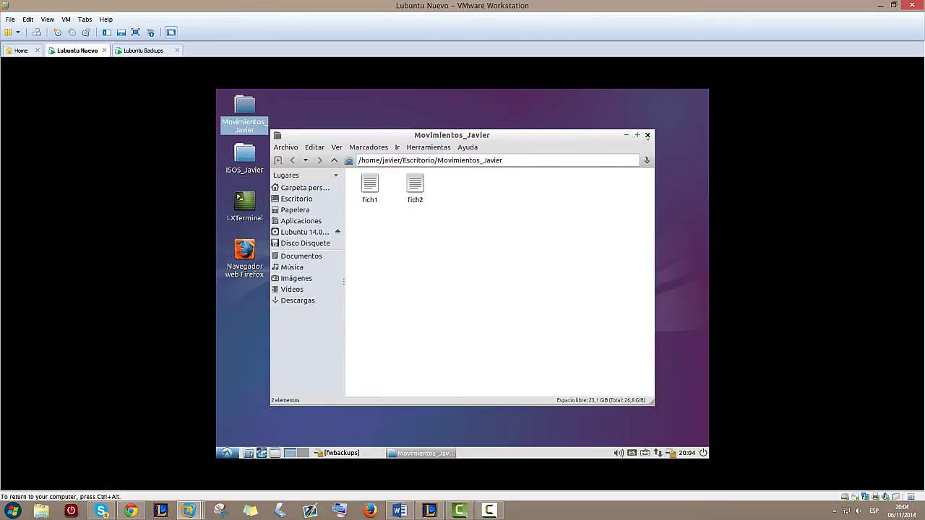
pyautogui.click(647, 135)
# Create an empty file named arch1 inside the ISOS folder on the desktop
pyautogui.doubleClick(244, 155)
pyautogui.rightClick(376, 185)
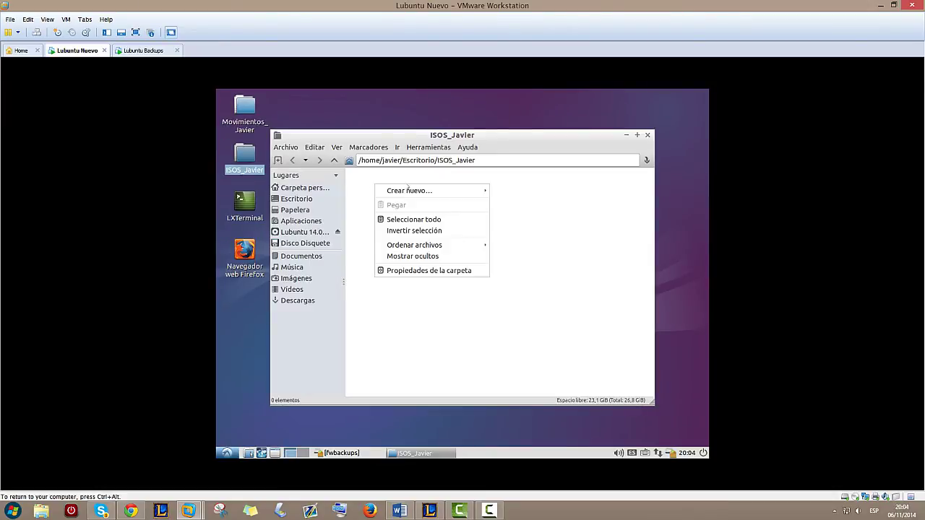
pyautogui.moveTo(419, 191)
pyautogui.click(522, 205)
pyautogui.write('fich12')
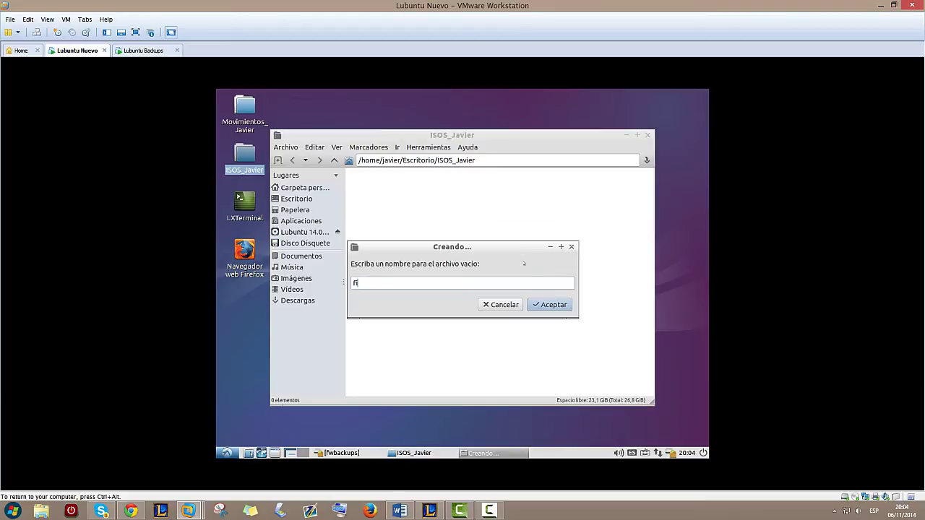
pyautogui.press('BackSpace')
pyautogui.press('BackSpace')
pyautogui.press('BackSpace')
pyautogui.press('BackSpace')
pyautogui.press('BackSpace')
pyautogui.press('BackSpace')
pyautogui.write('arch1')
pyautogui.click(553, 304)
# Create a second empty file named arch2 in the ISOS folder
pyautogui.rightClick(453, 216)
pyautogui.moveTo(488, 223)
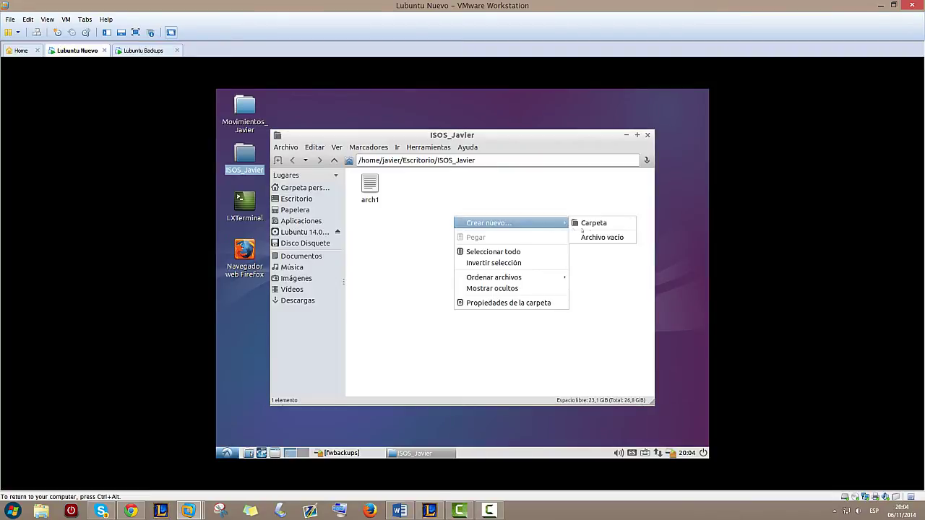
pyautogui.click(600, 236)
pyautogui.write('arch2')
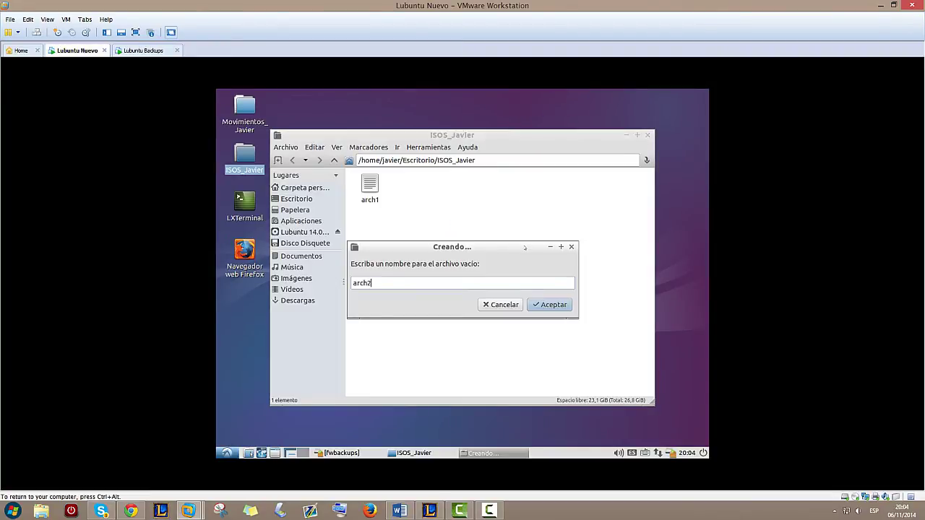
pyautogui.click(549, 304)
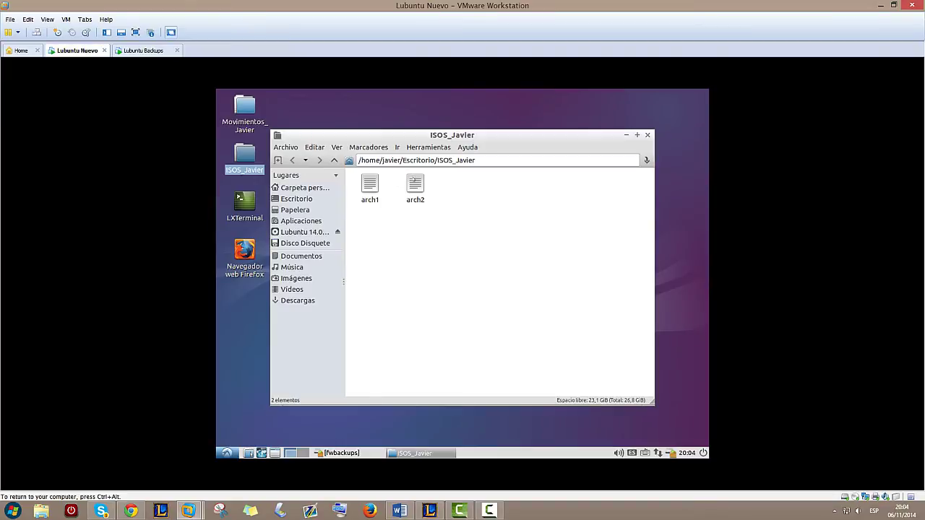
# Write "hola y adios" in arch2, save the change on closing, and close the ISOS folder
pyautogui.doubleClick(413, 186)
pyautogui.write('hola y adios')
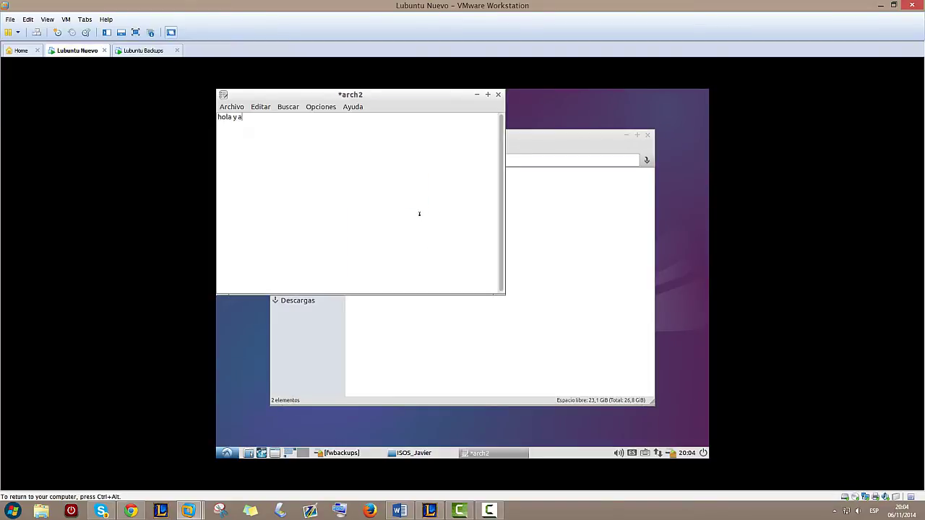
pyautogui.click(498, 94)
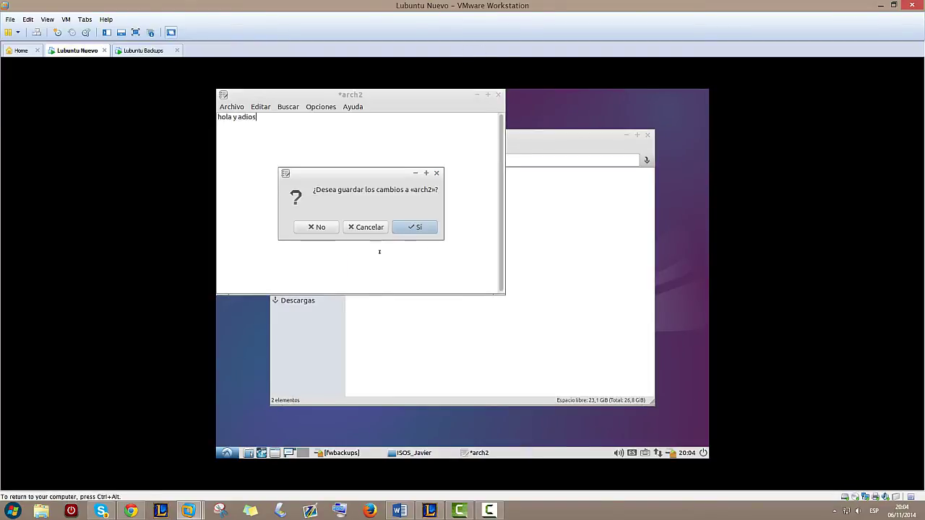
pyautogui.click(414, 226)
pyautogui.click(647, 135)
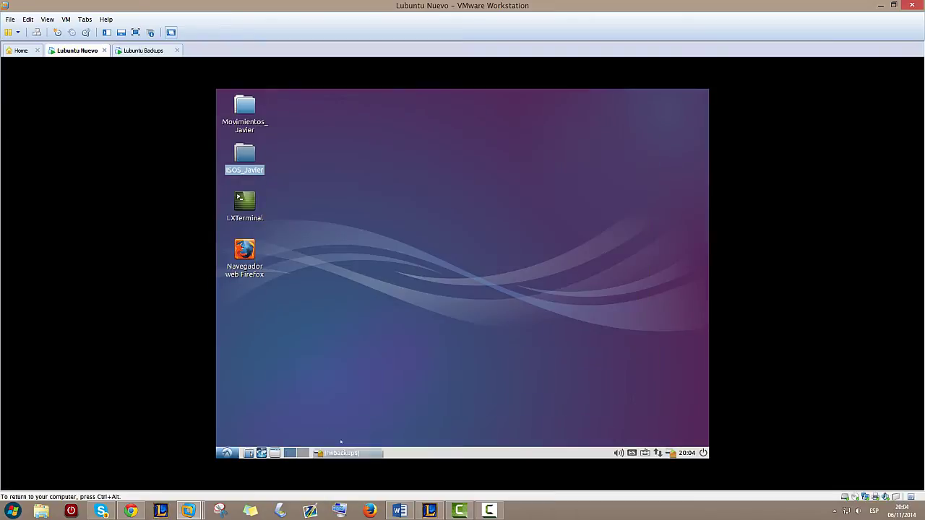
# Restore the minimized fwbackups window and start configuring a new backup set
pyautogui.click(340, 453)
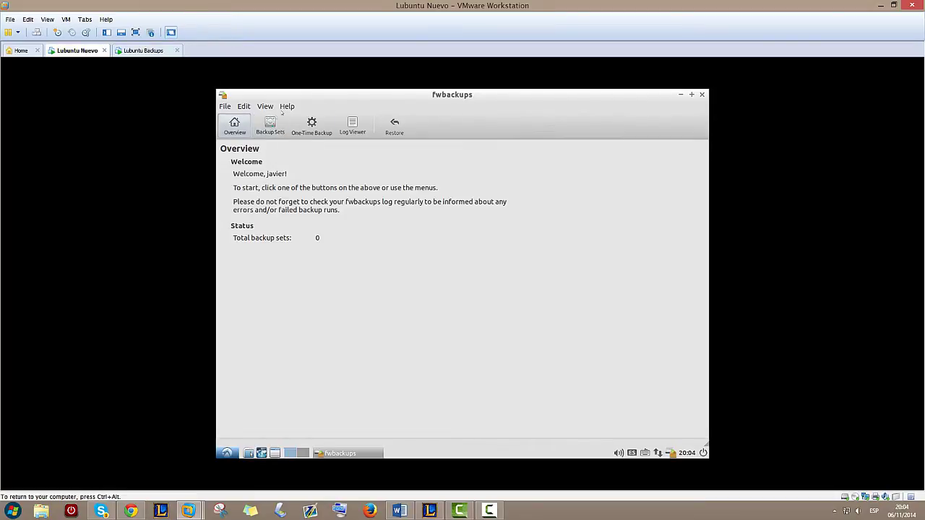
pyautogui.click(270, 126)
pyautogui.click(257, 169)
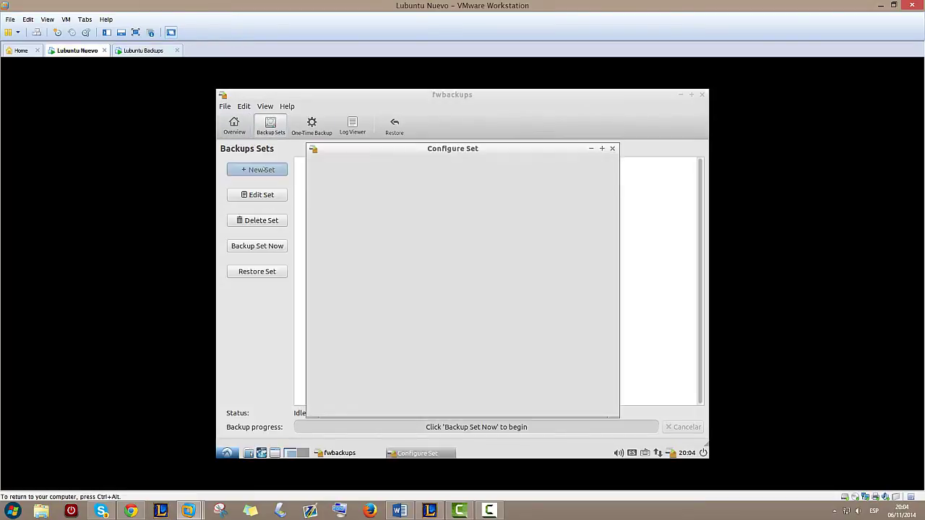
pyautogui.moveTo(378, 144); pyautogui.dragTo(368, 141)
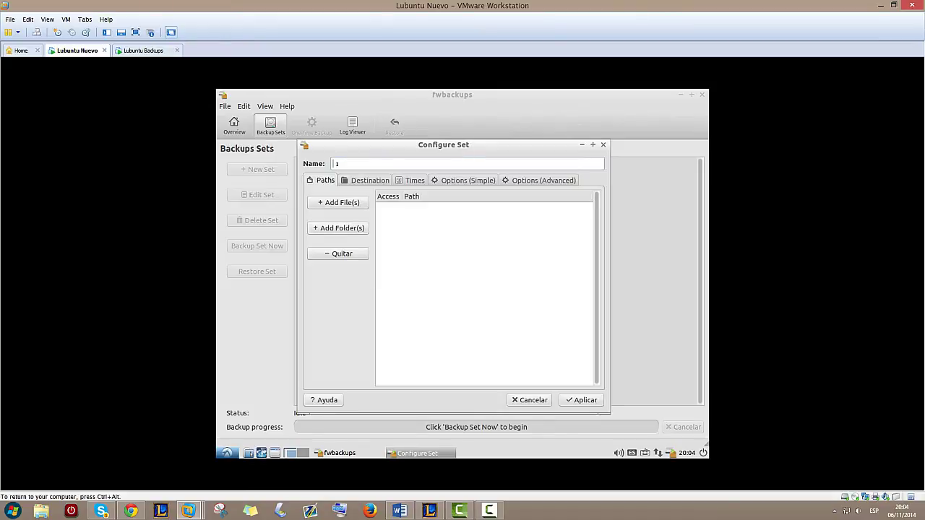
# Add the Movimientos folder from Escritorio to the backup set's paths
pyautogui.click(339, 229)
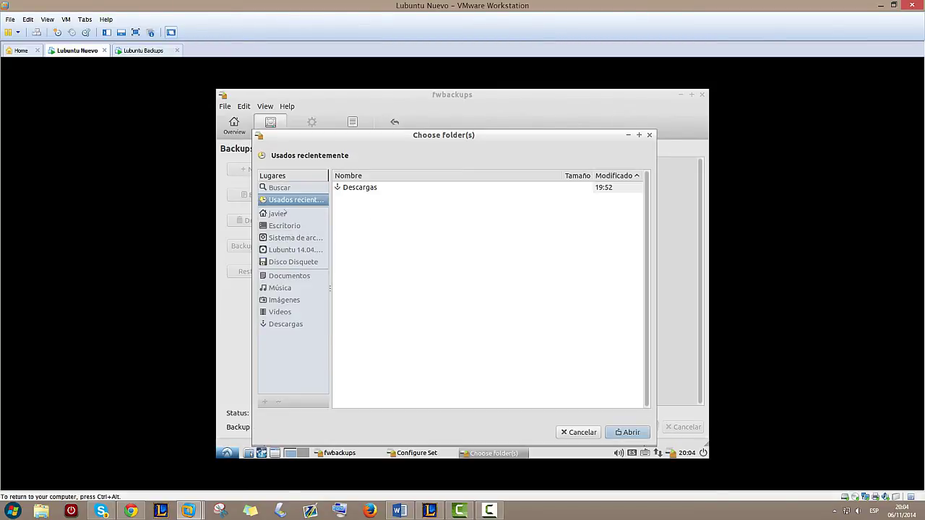
pyautogui.click(283, 225)
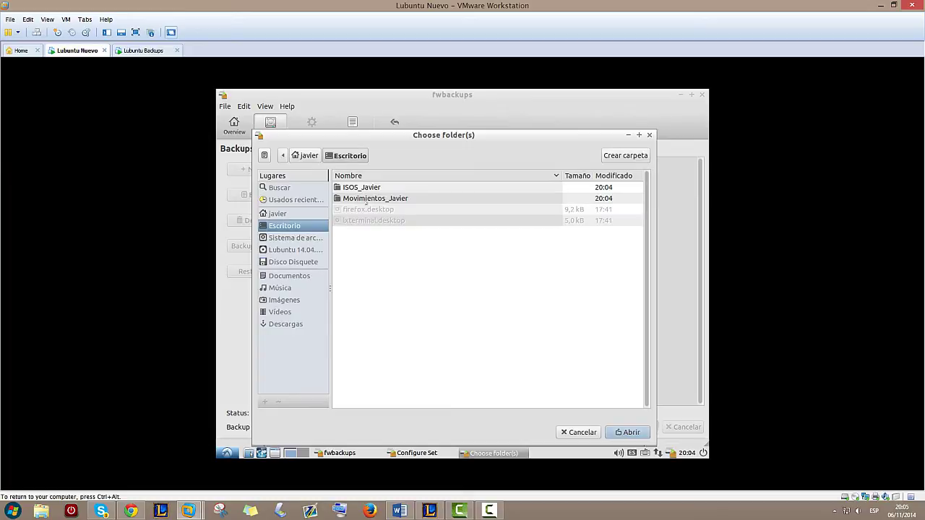
pyautogui.click(382, 197)
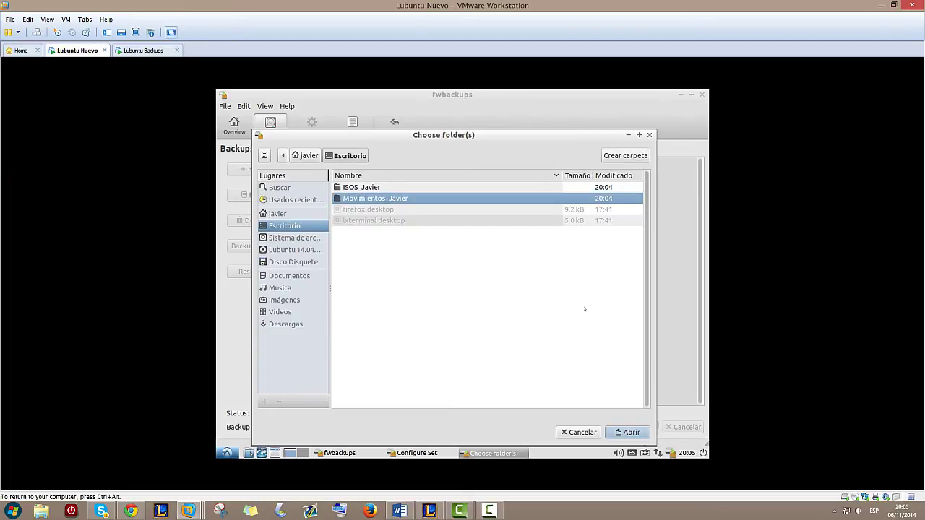
pyautogui.press('Return')
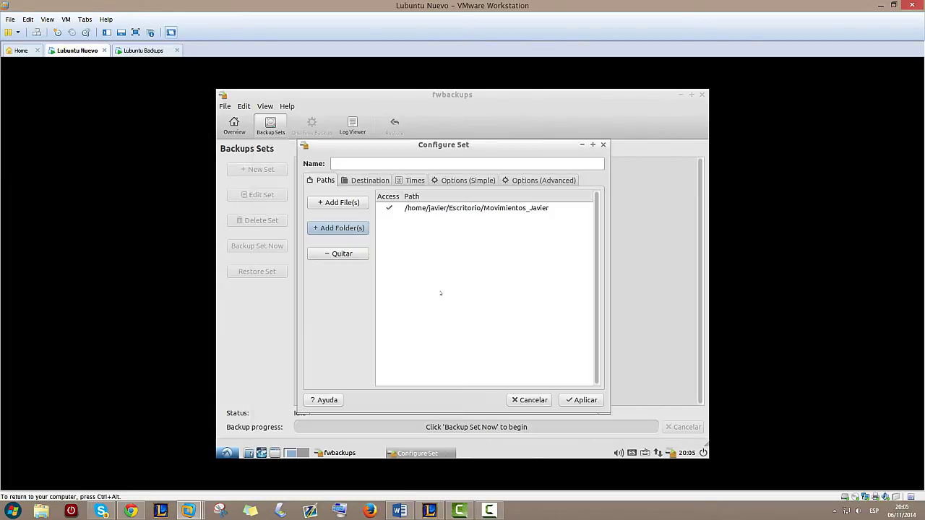
# Set the backup set's destination type to Remote folder (SSH)
pyautogui.click(365, 181)
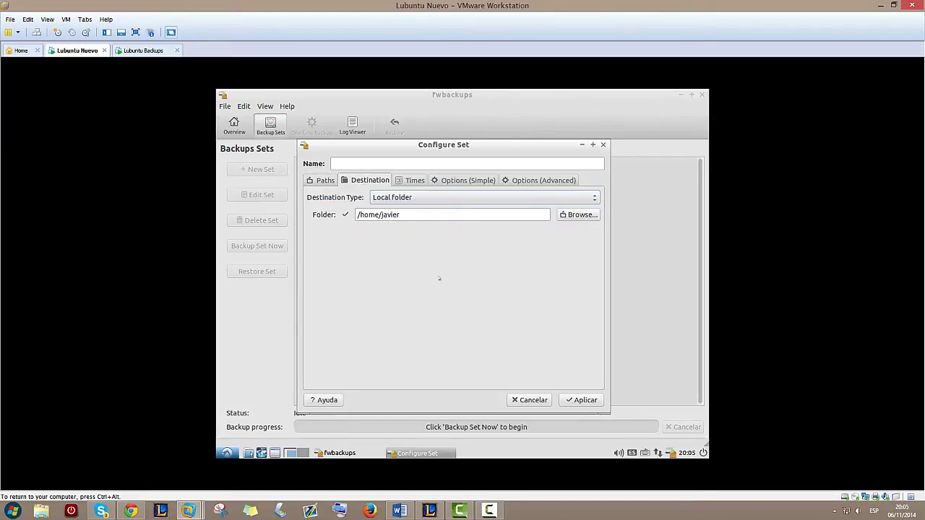
pyautogui.click(408, 198)
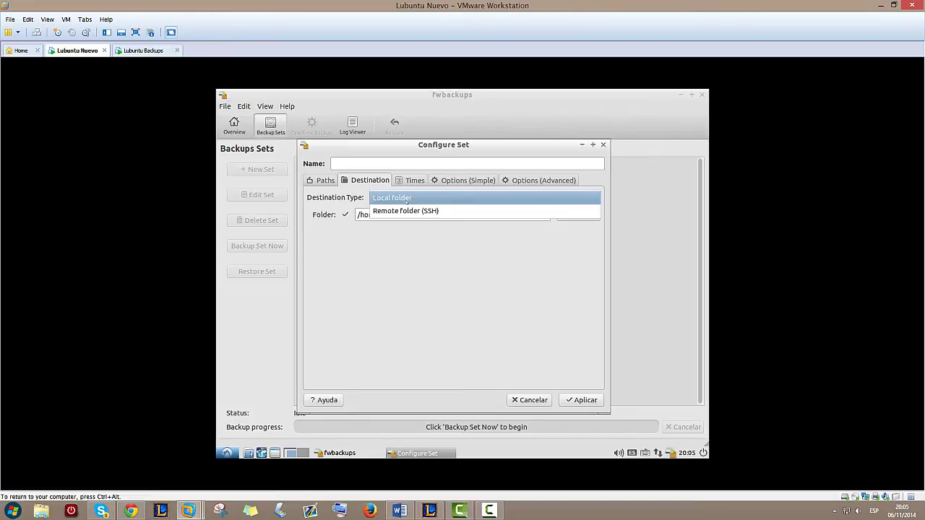
pyautogui.click(402, 211)
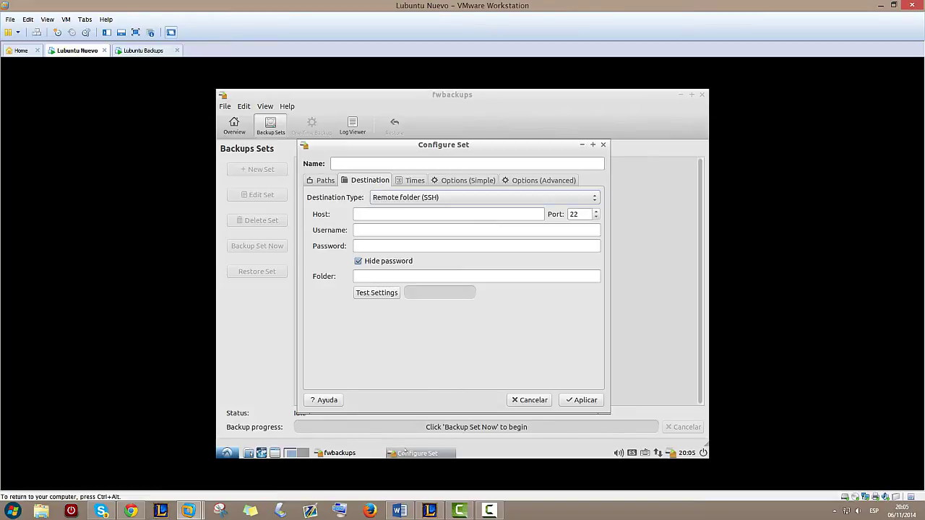
# Open LXTerminal from the desktop and become root with sudo su, entering the account password
pyautogui.hotkey('ctrl', 'alt', 'd')
pyautogui.press('Down')
pyautogui.press('Return')
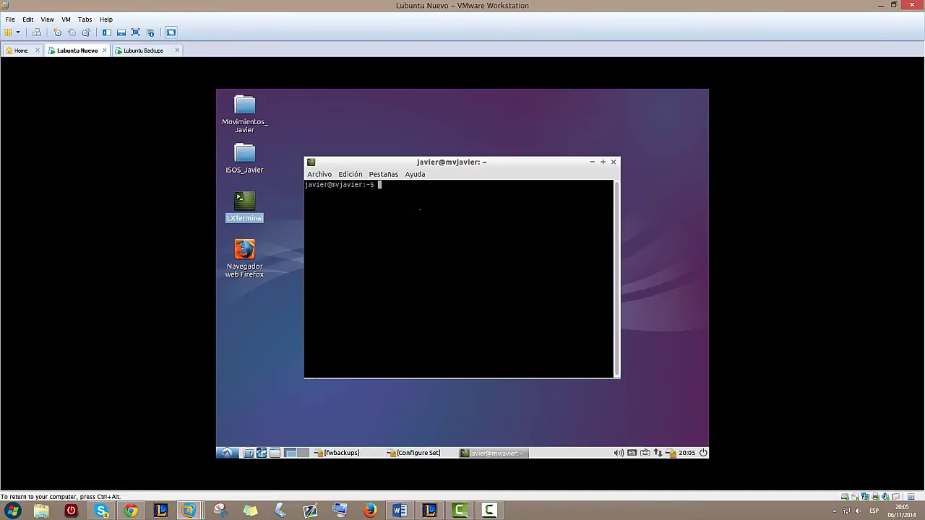
pyautogui.write('sudo su')
pyautogui.press('Return')
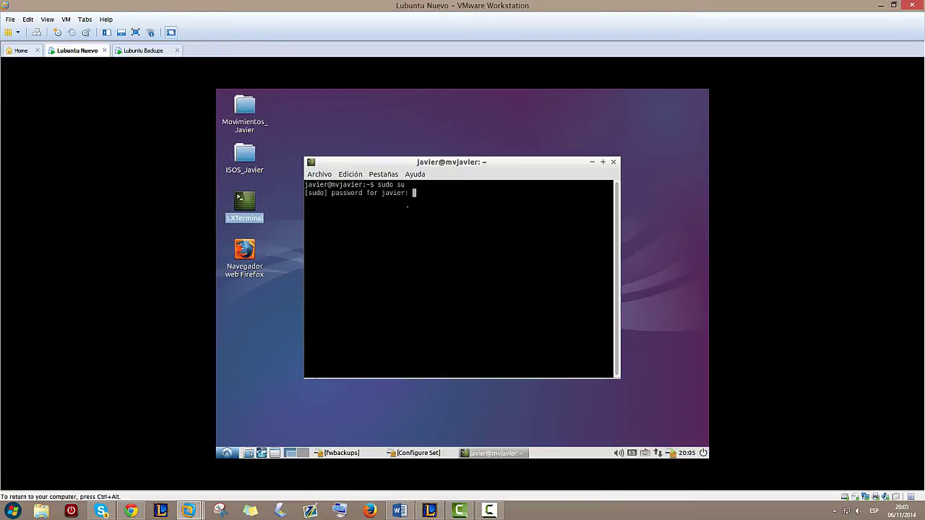
pyautogui.press('Return')
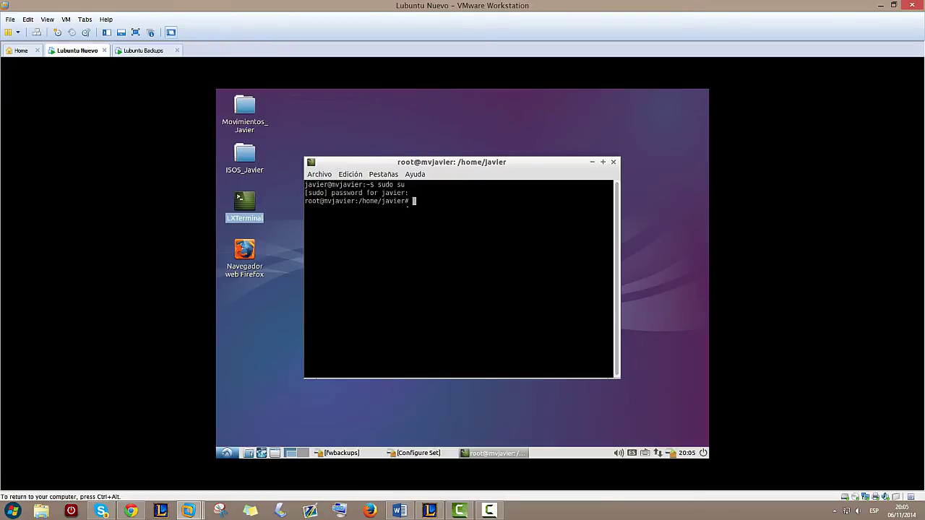
# Install SSH with apt-get install ssh and accept the installation with s
pyautogui.write('apt-')
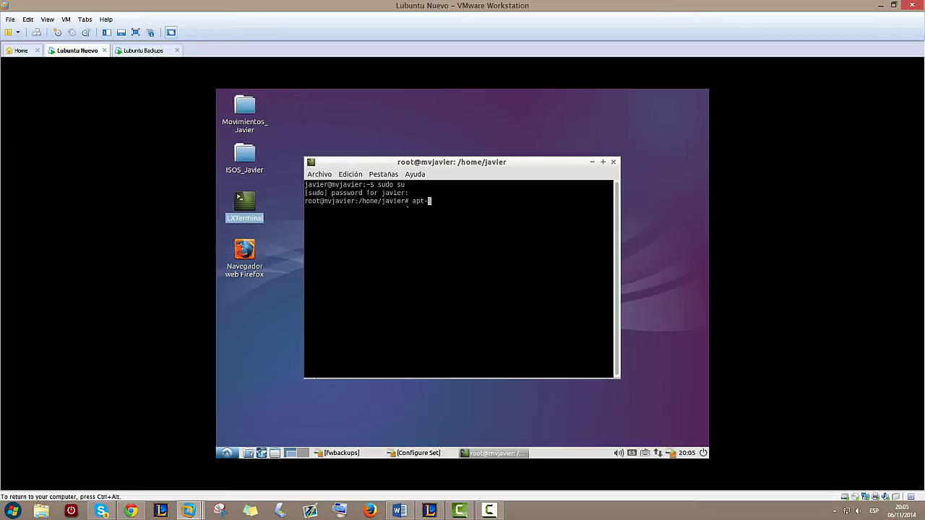
pyautogui.write('get install ssh')
pyautogui.press('Return')
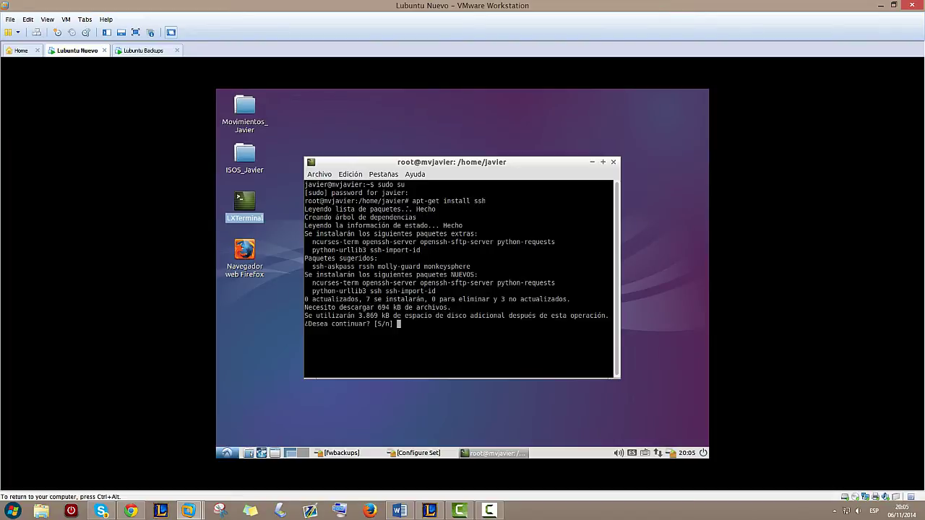
pyautogui.write('s')
pyautogui.press('Return')
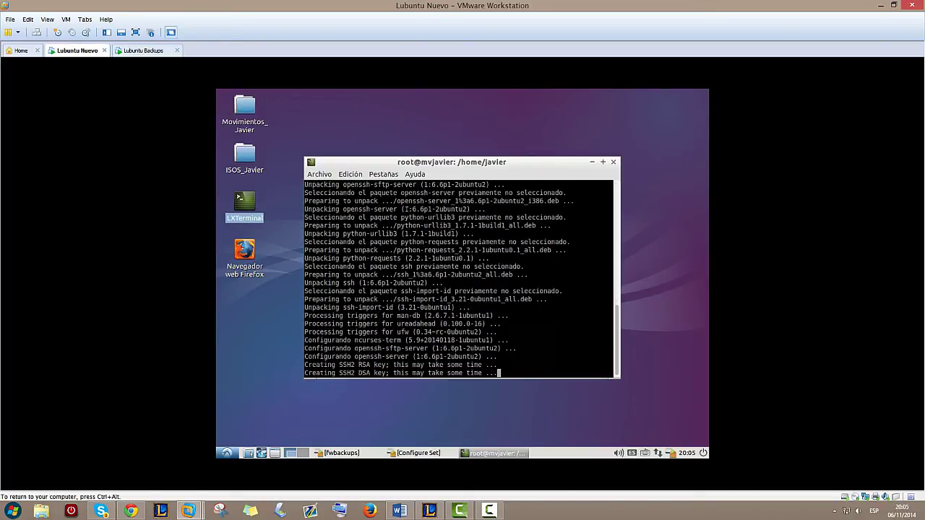
# Switch to the Lubuntu Backups virtual machine, open LXTerminal and become root with sudo su, entering the account password
pyautogui.click(144, 51)
pyautogui.doubleClick(244, 108)
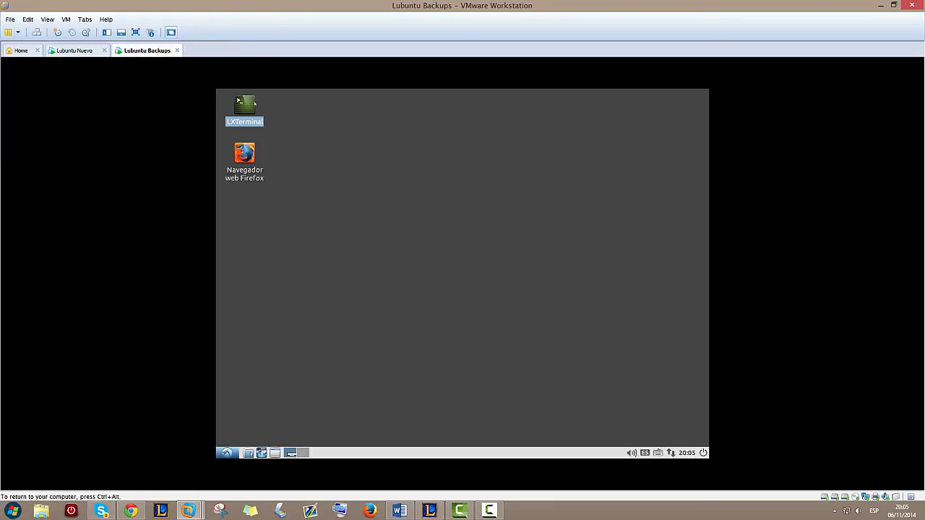
pyautogui.write('su')
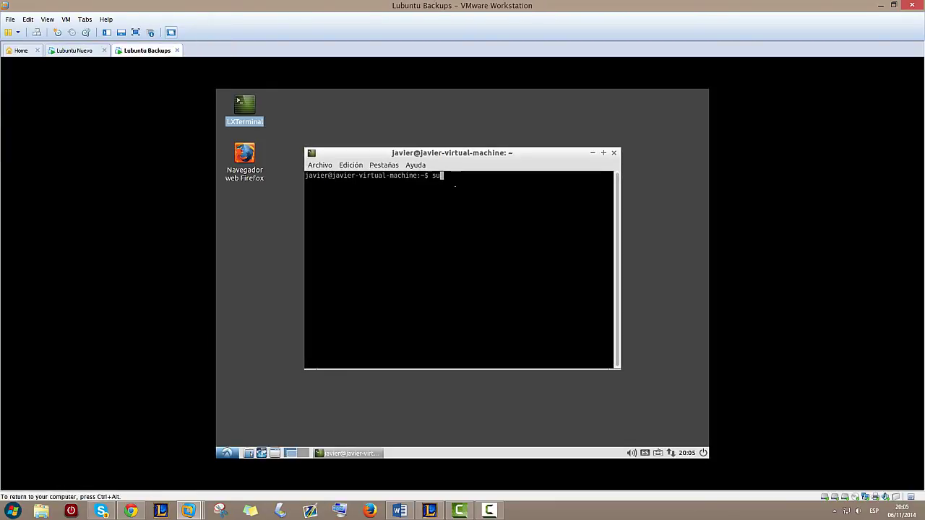
pyautogui.write('do su')
pyautogui.press('Return')
pyautogui.press('Return')
# Install SSH on the Lubuntu Backups machine with apt-get install ssh, accepting the installation with s
pyautogui.write('apt')
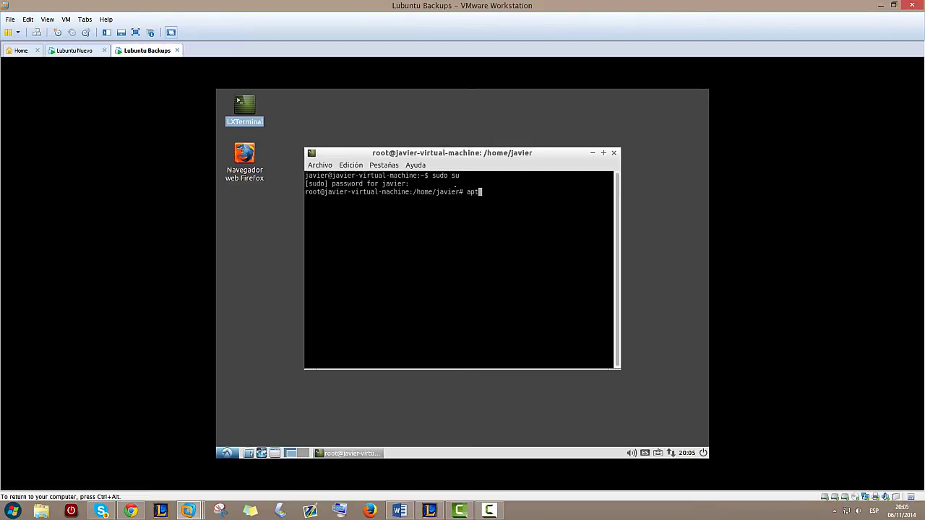
pyautogui.write('-get install ssh')
pyautogui.press('Return')
pyautogui.write('s')
pyautogui.press('Return')
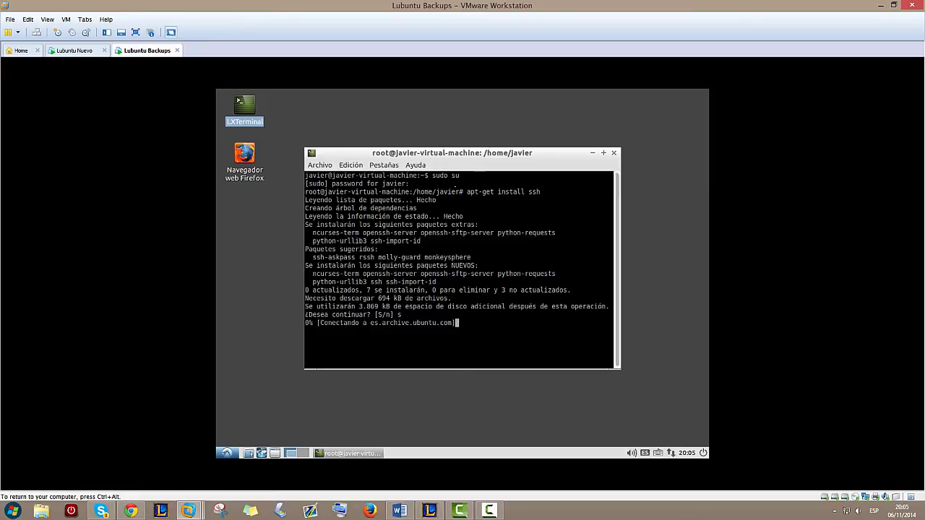
# Return to the Lubuntu Nuevo machine and check its IP address with ifconfig
pyautogui.hotkey('ctrl', 'alt')
pyautogui.click(69, 52)
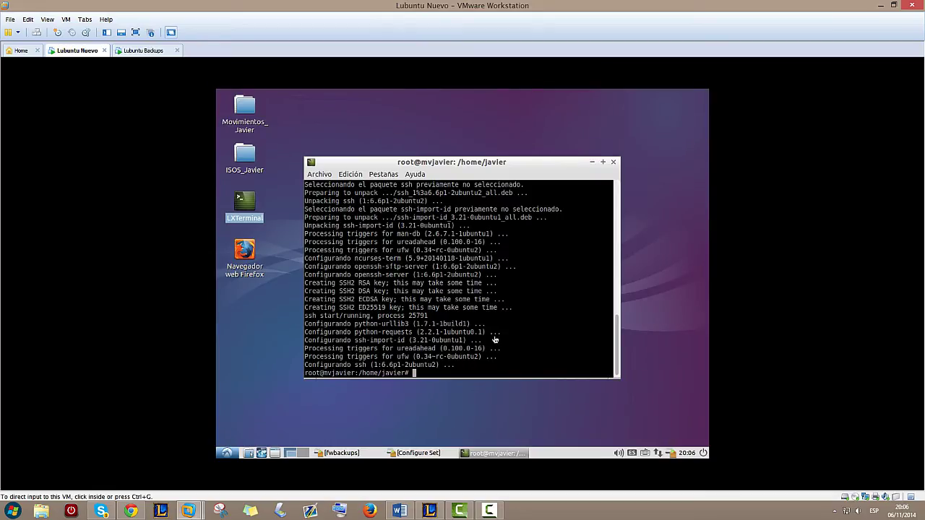
pyautogui.click(495, 339)
pyautogui.write('ifcon')
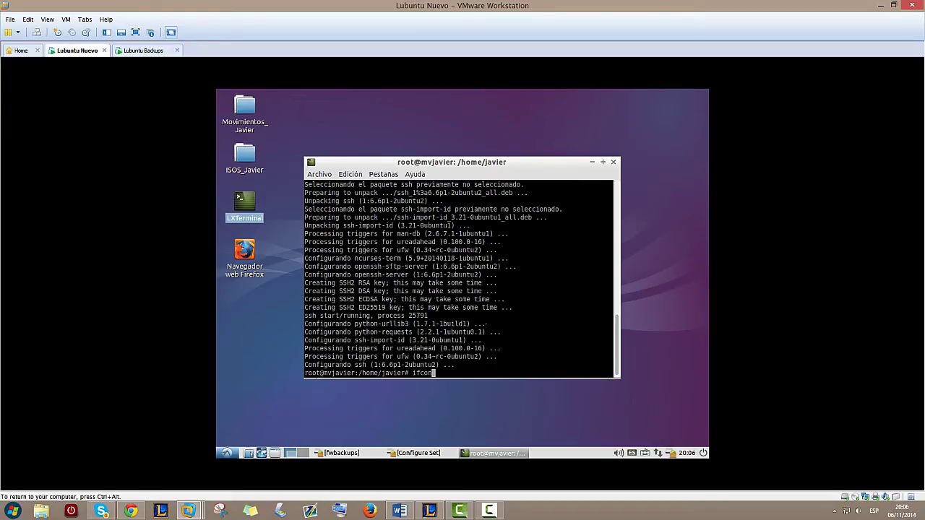
pyautogui.write('fig')
pyautogui.press('Return')
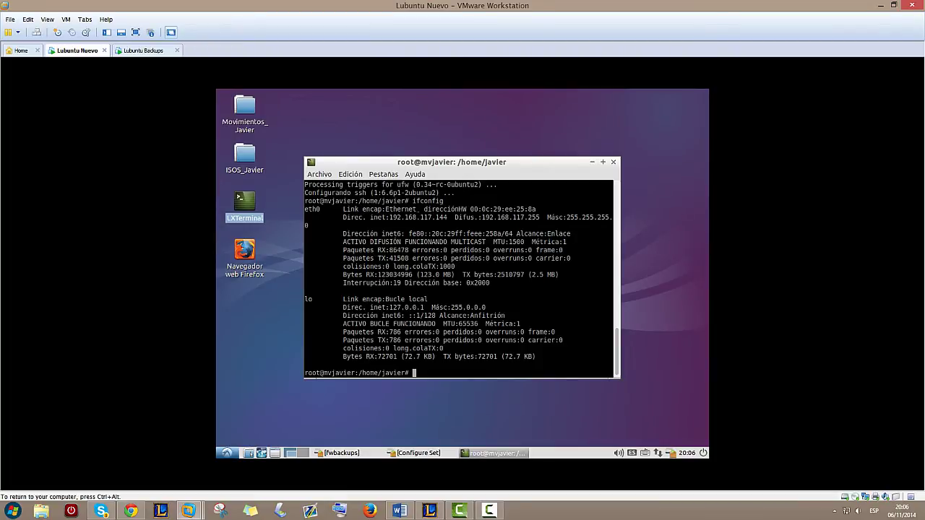
# Try to ping 192.167.117.144 from the Lubuntu Backups machine's terminal, and stop the ping
pyautogui.hotkey('ctrl', 'alt')
pyautogui.click(136, 51)
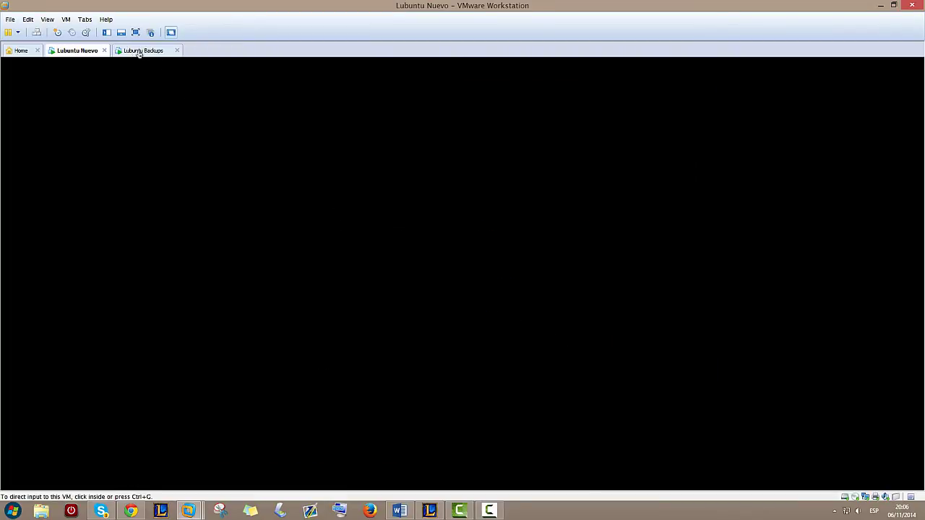
pyautogui.click(510, 320)
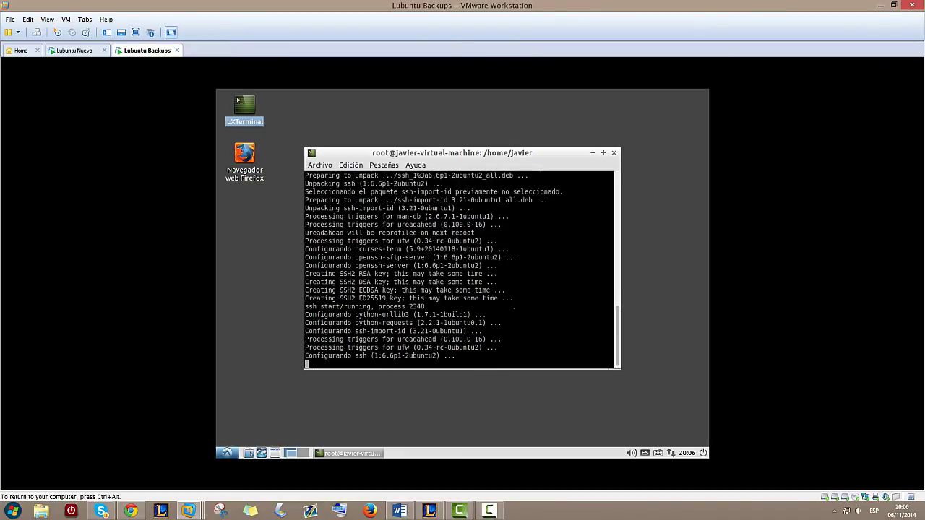
pyautogui.write('ping ')
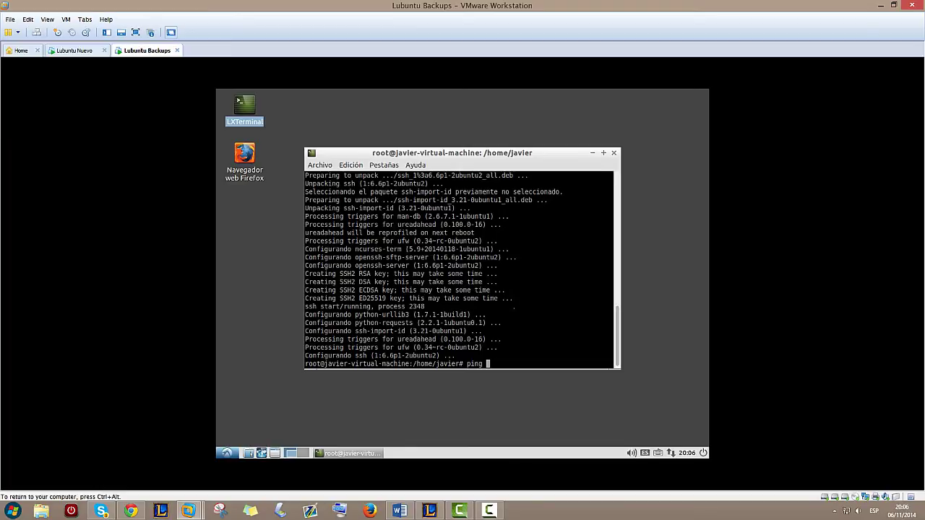
pyautogui.write('192.167.117.144')
pyautogui.press('Return')
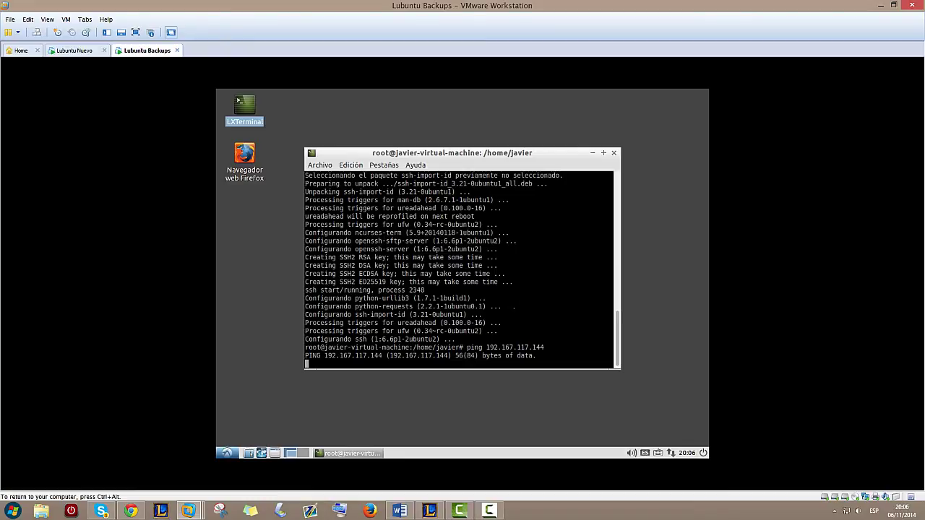
pyautogui.hotkey('ctrl', 'c')
# Correct the recalled ping command to 192.168.117.144, run it, and stop the ping
pyautogui.press('Up')
pyautogui.press('Left')
pyautogui.press('Left')
pyautogui.press('Left')
pyautogui.press('Left')
pyautogui.press('Left')
pyautogui.press('Left')
pyautogui.press('Left')
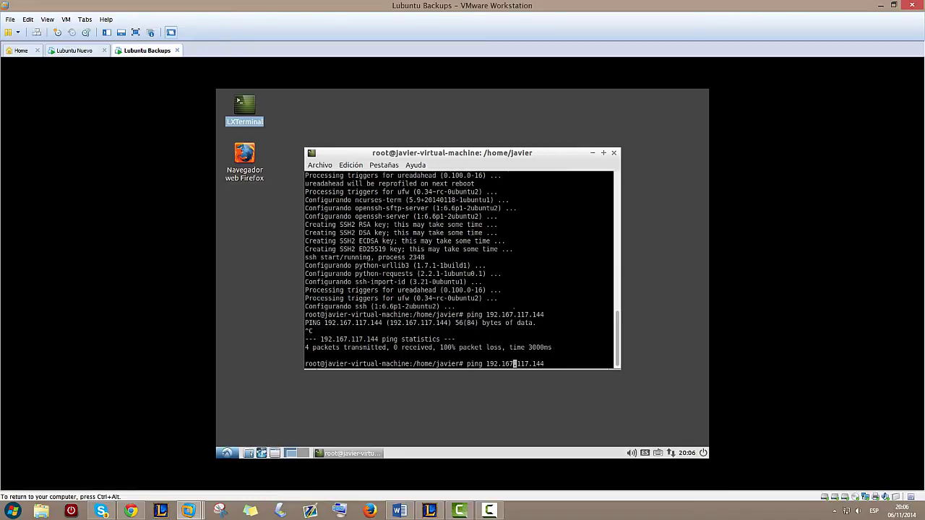
pyautogui.press('BackSpace')
pyautogui.write('8')
pyautogui.press('Return')
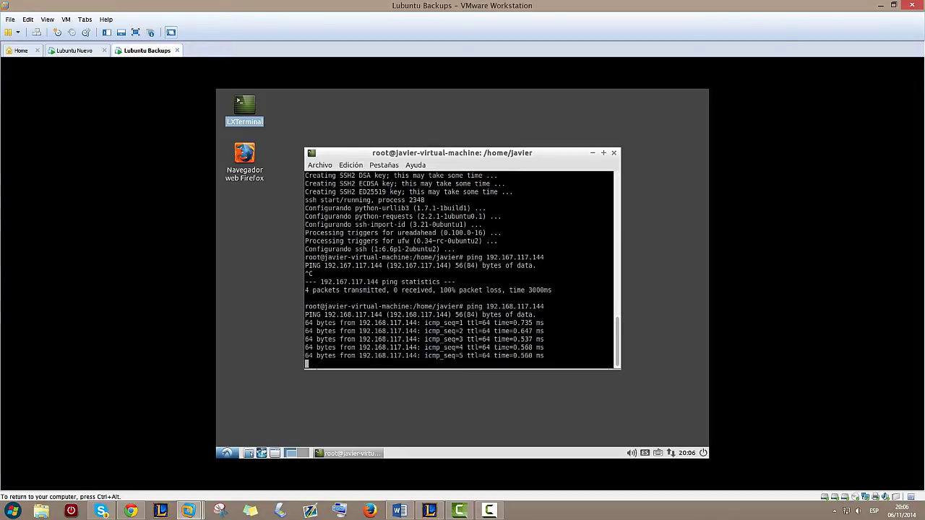
pyautogui.hotkey('ctrl', 'c')
# Switch back to the Lubuntu Nuevo machine, close its terminal and bring up the Configure Set window
pyautogui.hotkey('ctrl', 'alt')
pyautogui.click(73, 52)
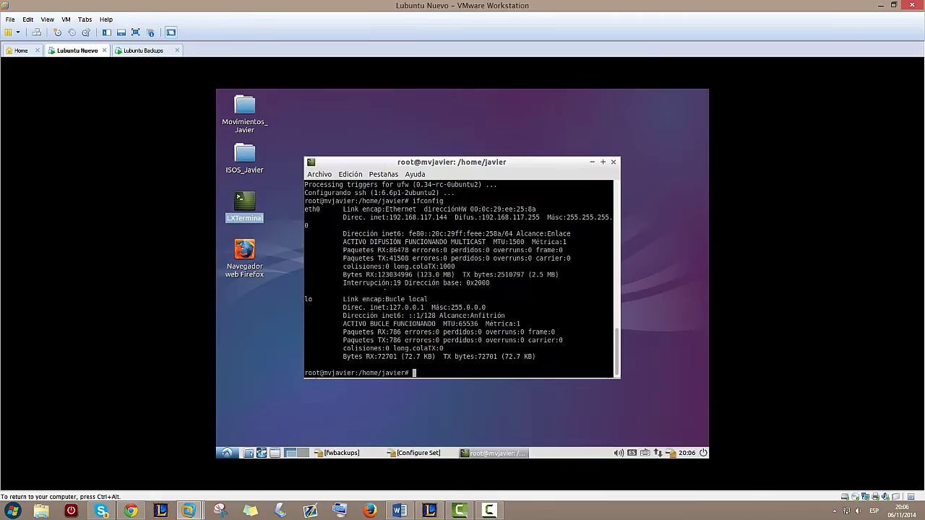
pyautogui.click(612, 162)
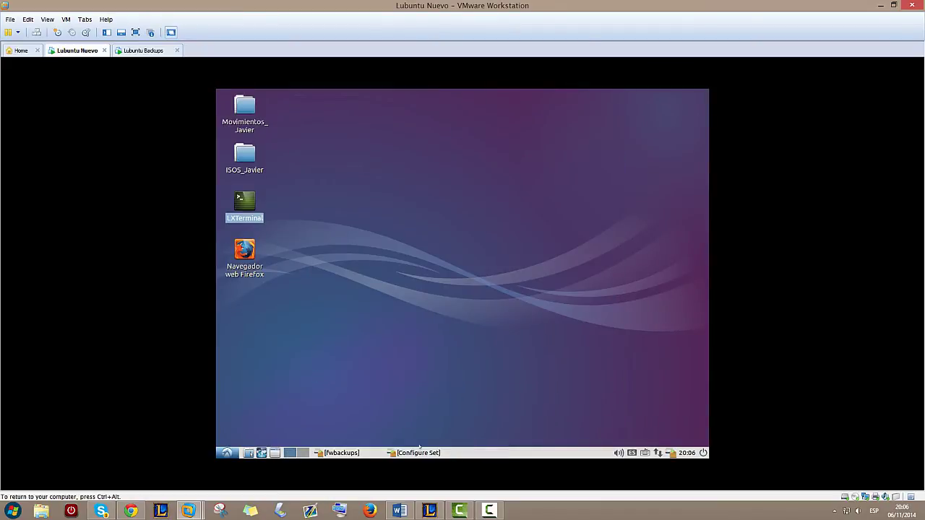
pyautogui.click(419, 452)
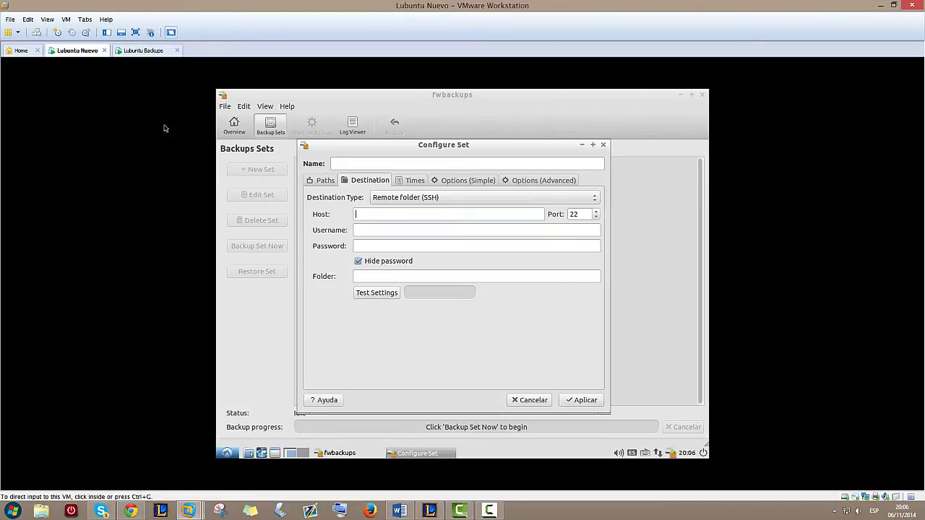
# Check the Lubuntu Backups machine's IP address with ifconfig, and return to the Lubuntu Nuevo machine
pyautogui.click(143, 50)
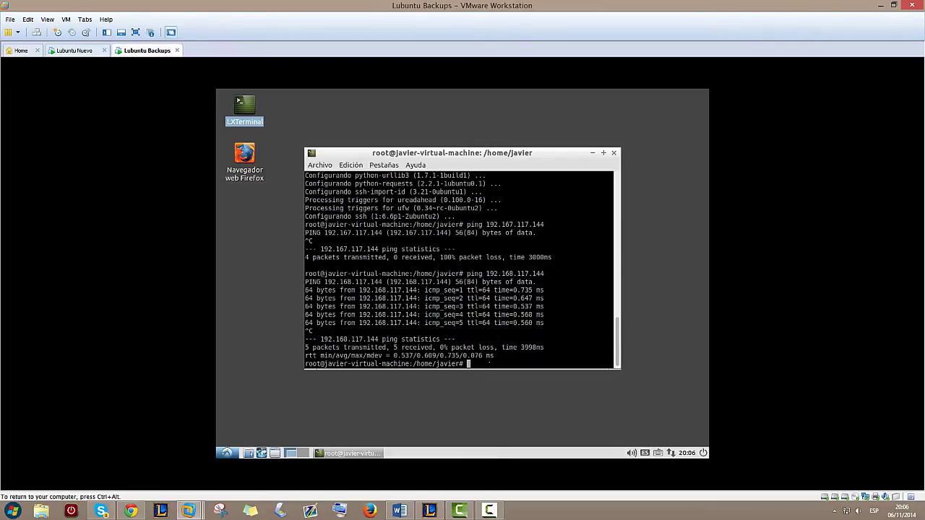
pyautogui.write('ifconfig')
pyautogui.press('Return')
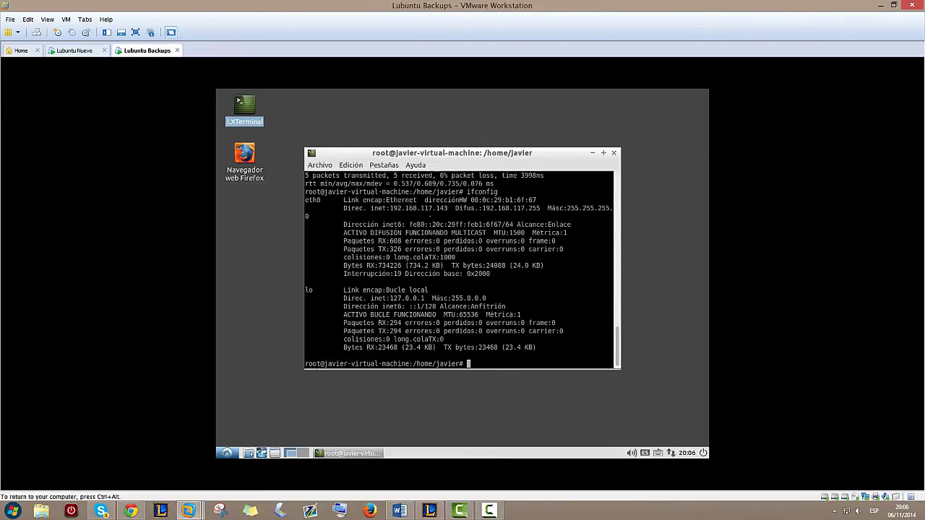
pyautogui.click(75, 51)
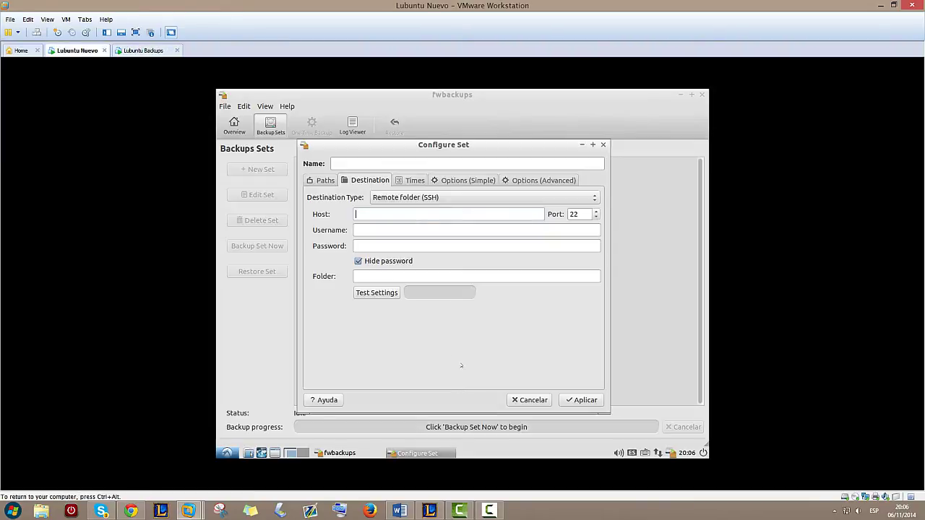
# Enter the SSH host 192.168.117.143 plus the account's username and password, and make the password visible
pyautogui.write('192.168.117.143')
pyautogui.press('Tab')
pyautogui.click(369, 229)
pyautogui.write('javier')
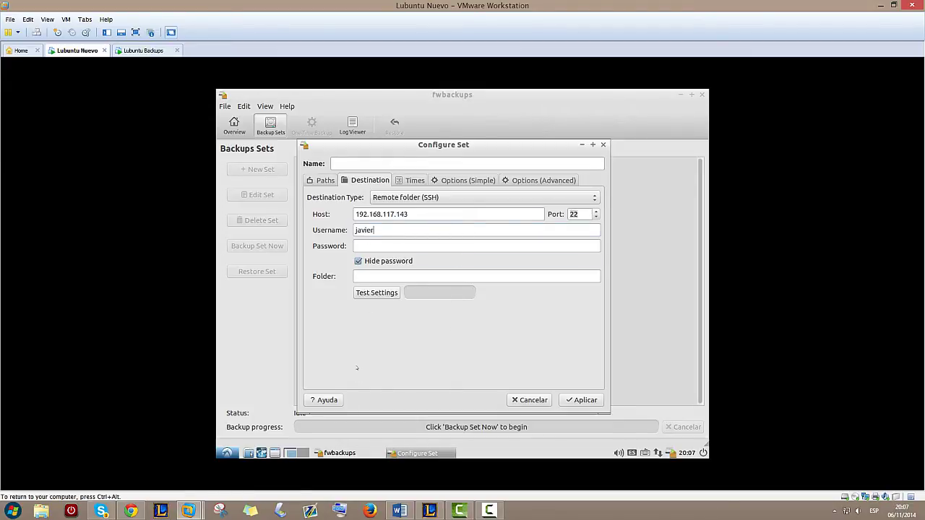
pyautogui.click(374, 243)
pyautogui.write('*****')
pyautogui.click(370, 261)
# Minimize the terminal on the Lubuntu Backups machine, and set the remote destination folder to Escritorio in the user's home directory
pyautogui.click(373, 275)
pyautogui.click(140, 51)
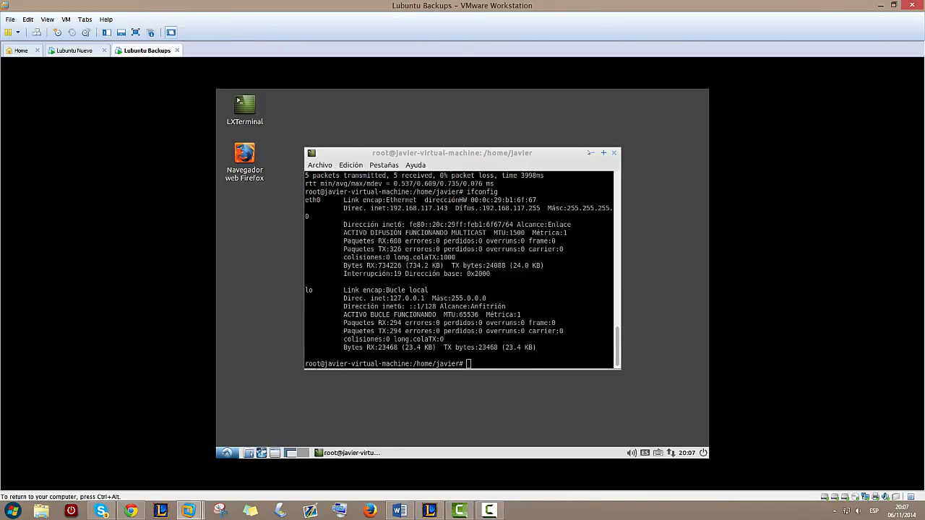
pyautogui.click(591, 153)
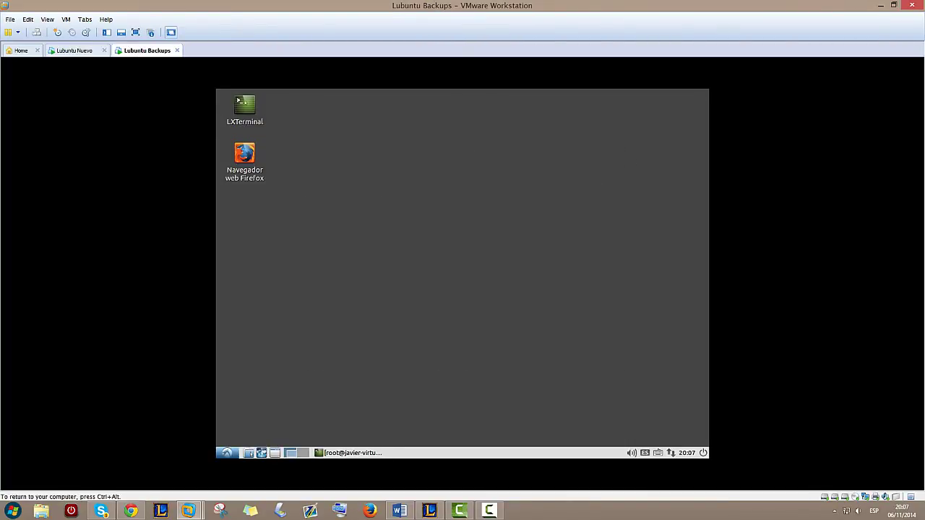
pyautogui.click(75, 51)
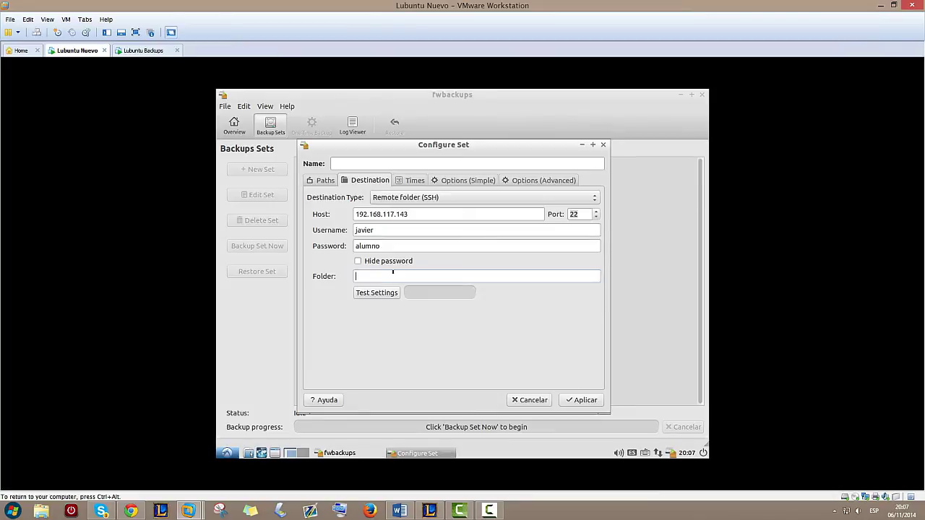
pyautogui.write('/home/javier/Escr')
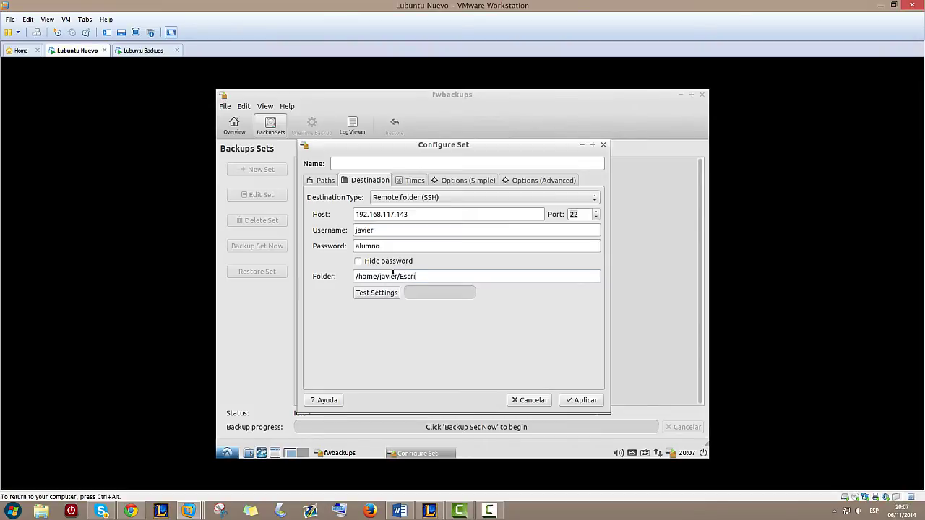
pyautogui.write('itorio')
# Test the SSH destination settings and dismiss the result message
pyautogui.click(376, 293)
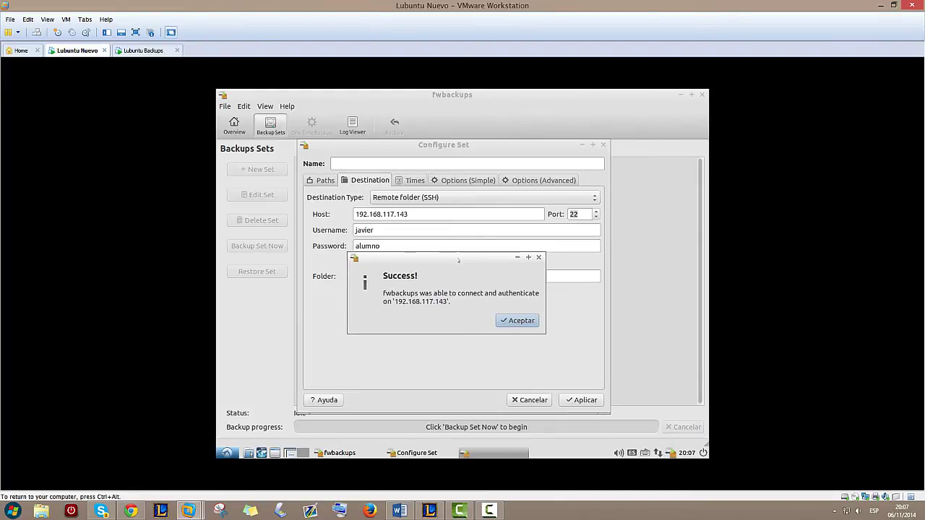
pyautogui.moveTo(452, 260); pyautogui.dragTo(446, 315)
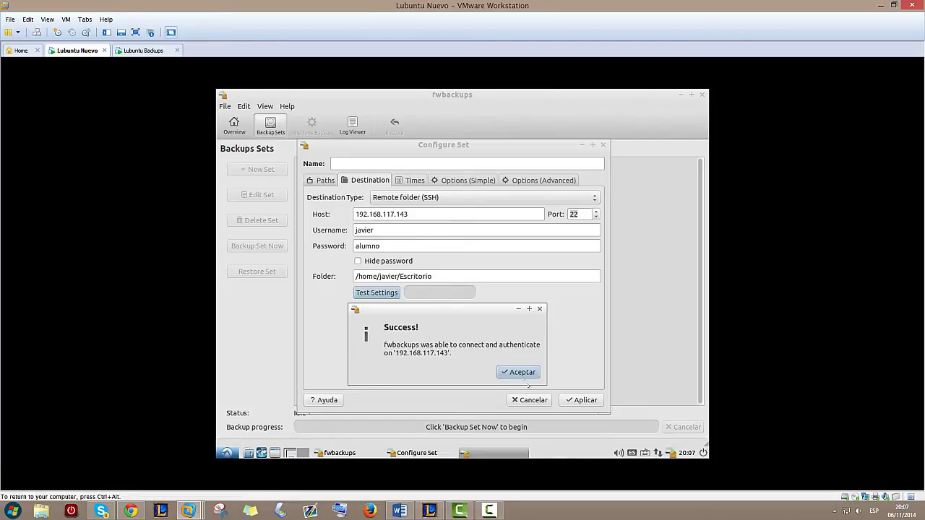
pyautogui.click(521, 372)
# Schedule the backup for the days of the week from Monday to Thurday
pyautogui.click(412, 181)
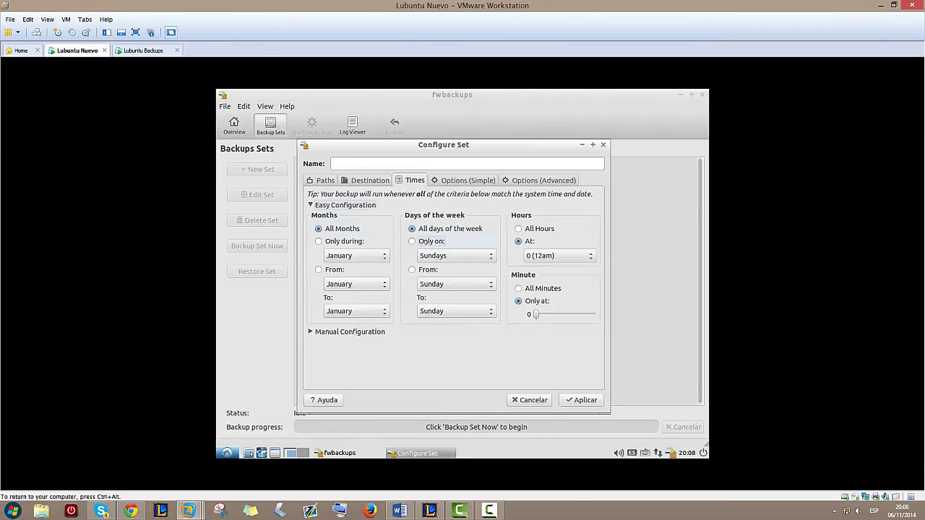
pyautogui.click(431, 242)
pyautogui.click(436, 283)
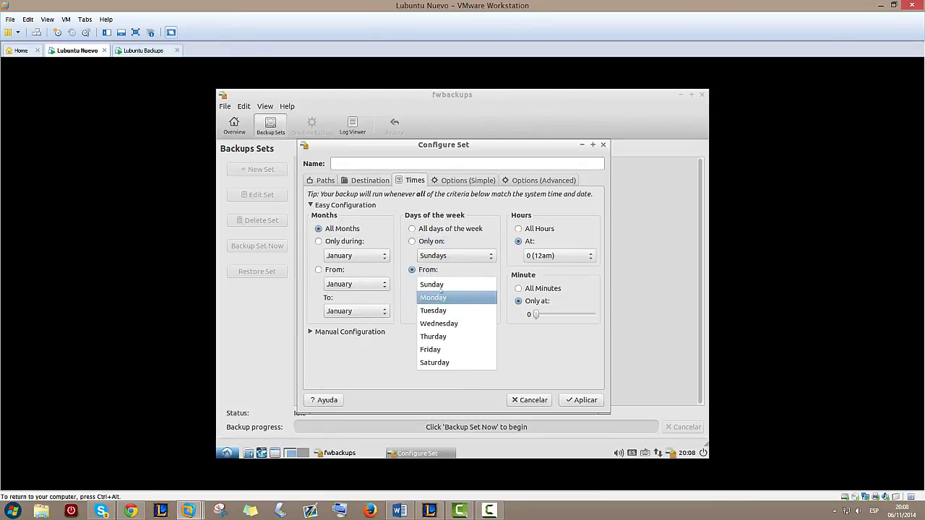
pyautogui.click(433, 284)
pyautogui.click(434, 284)
pyautogui.click(434, 297)
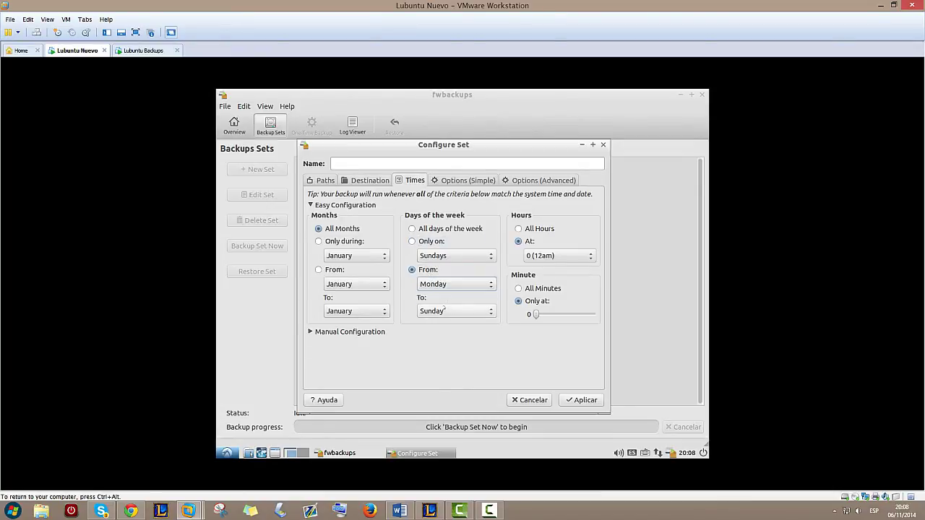
pyautogui.click(454, 310)
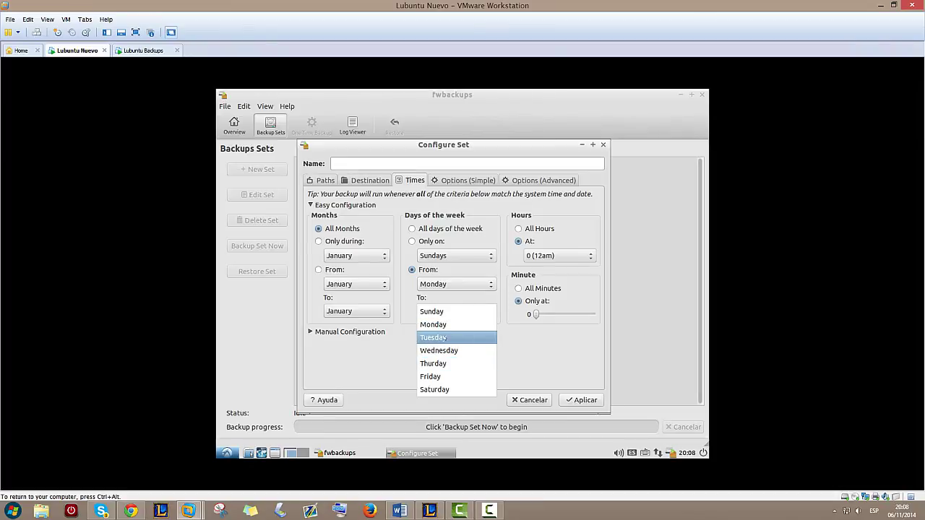
pyautogui.click(442, 364)
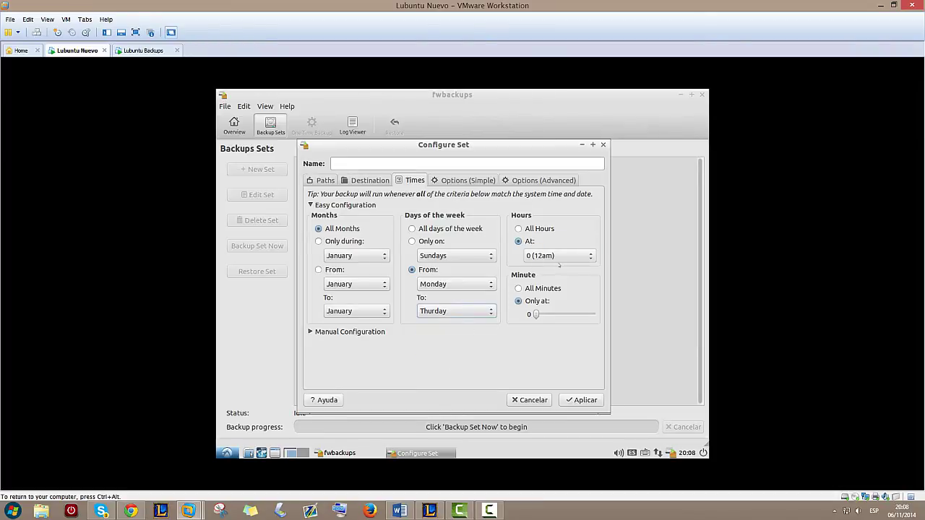
# Set the backup hour to 20 (8pm), then view the manual schedule configuration and return to the easy one
pyautogui.click(558, 258)
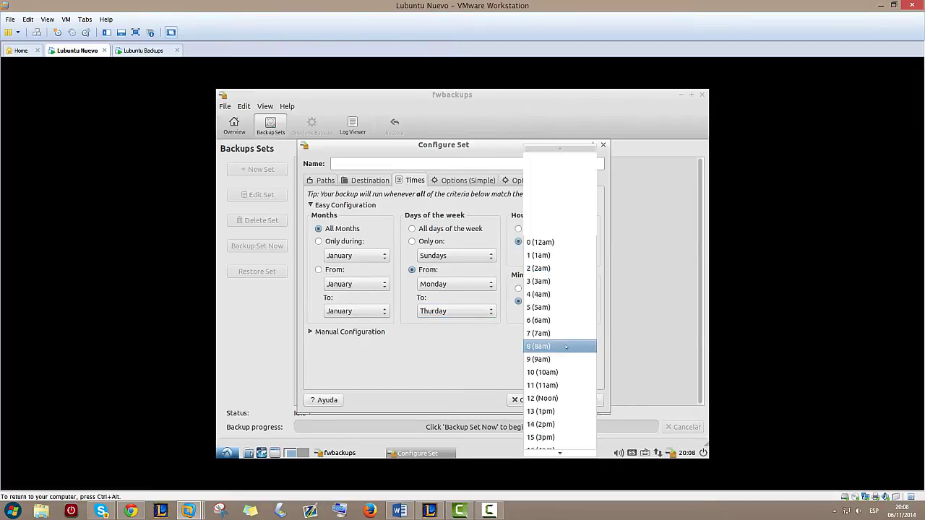
pyautogui.scroll(-3, 563, 369)
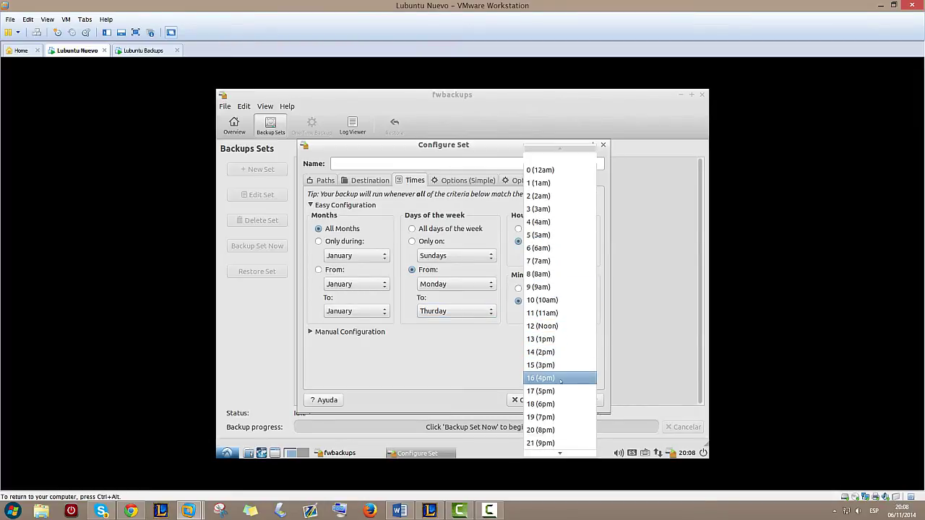
pyautogui.click(549, 411)
pyautogui.click(350, 332)
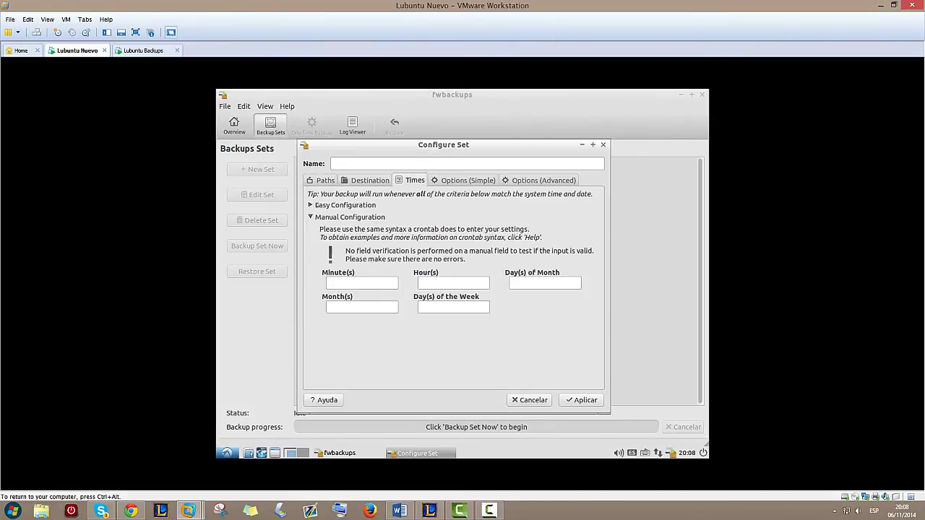
pyautogui.click(316, 205)
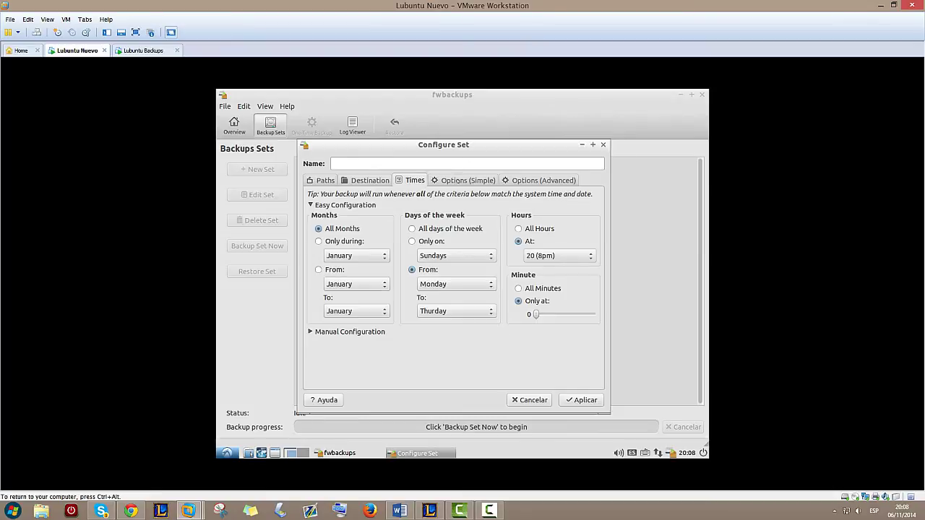
# Set the backup format to a direct copy of the files and folders, keeping 1 old backup
pyautogui.click(457, 181)
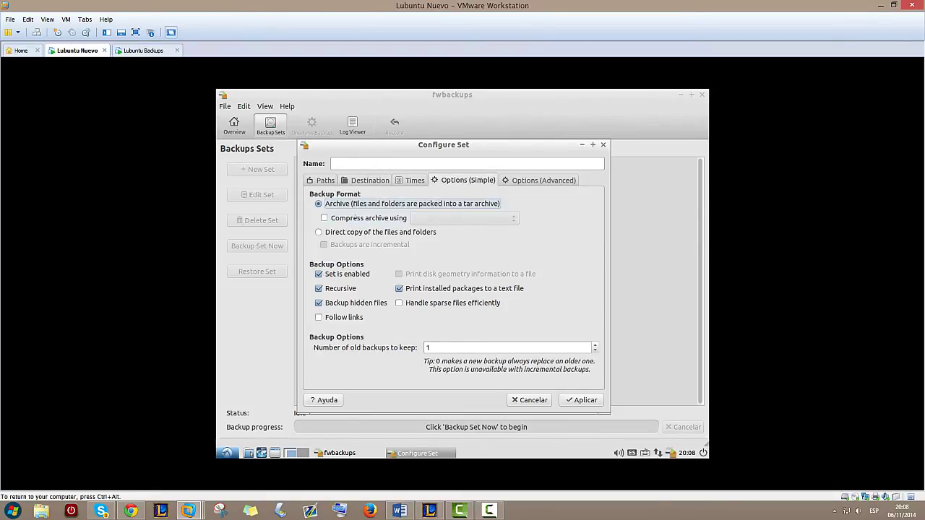
pyautogui.click(366, 218)
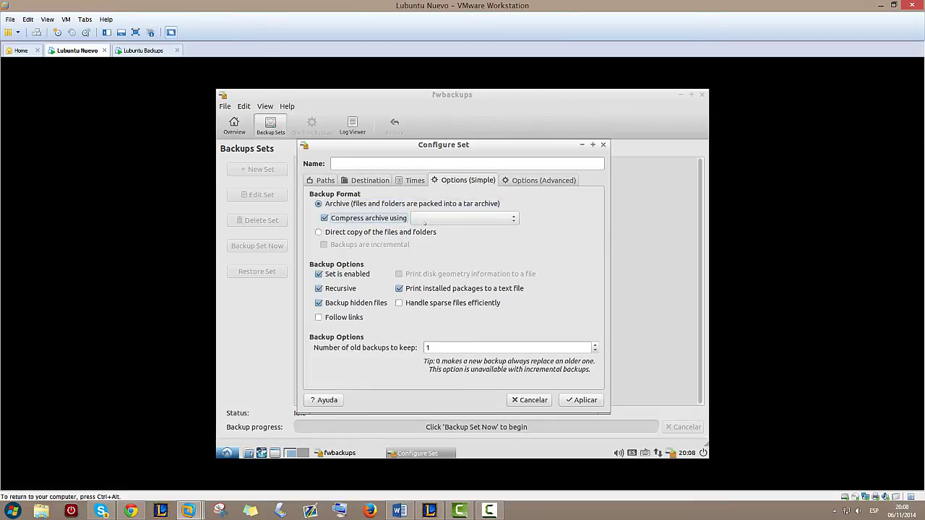
pyautogui.click(375, 232)
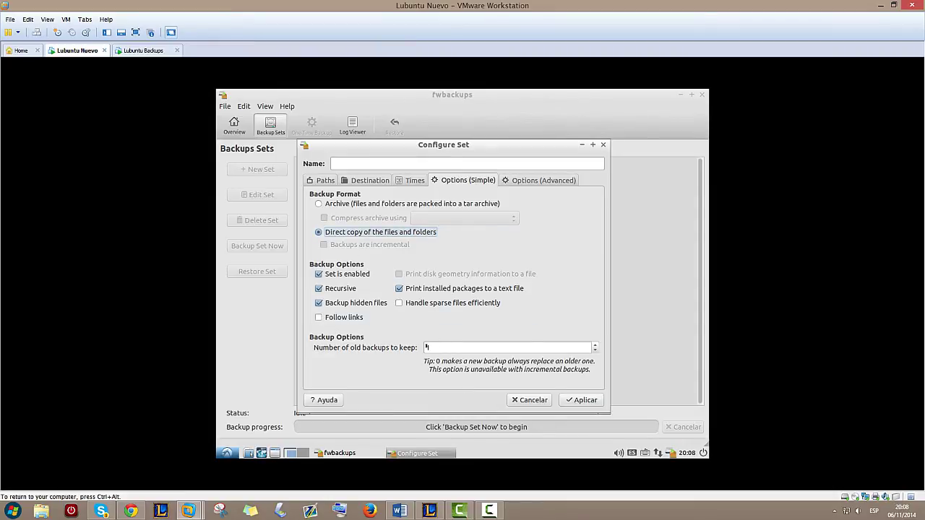
pyautogui.doubleClick(426, 347)
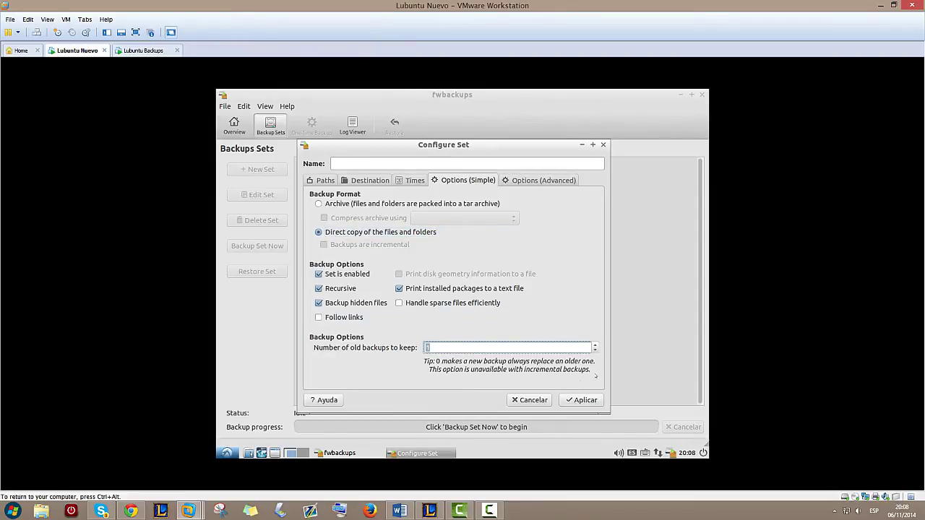
# Name the backup set BackupMovimientos and apply its configuration
pyautogui.press('Return')
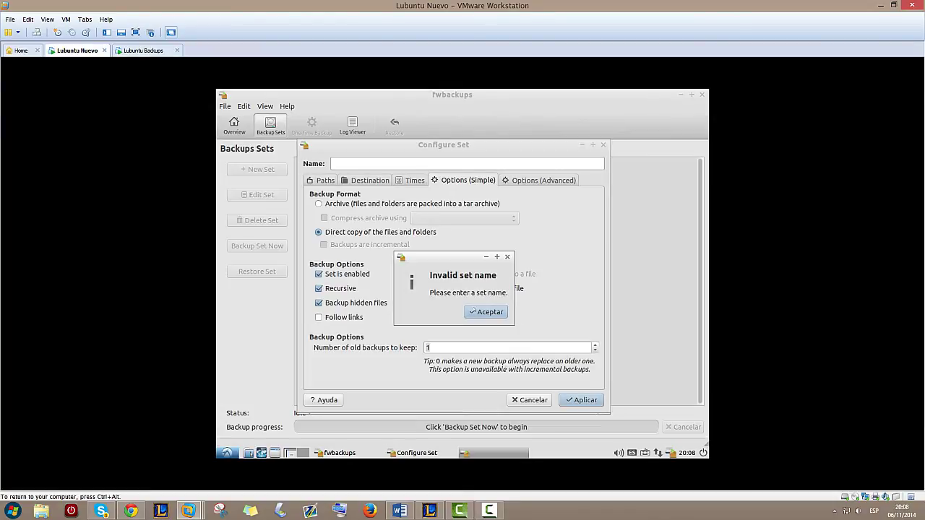
pyautogui.click(479, 309)
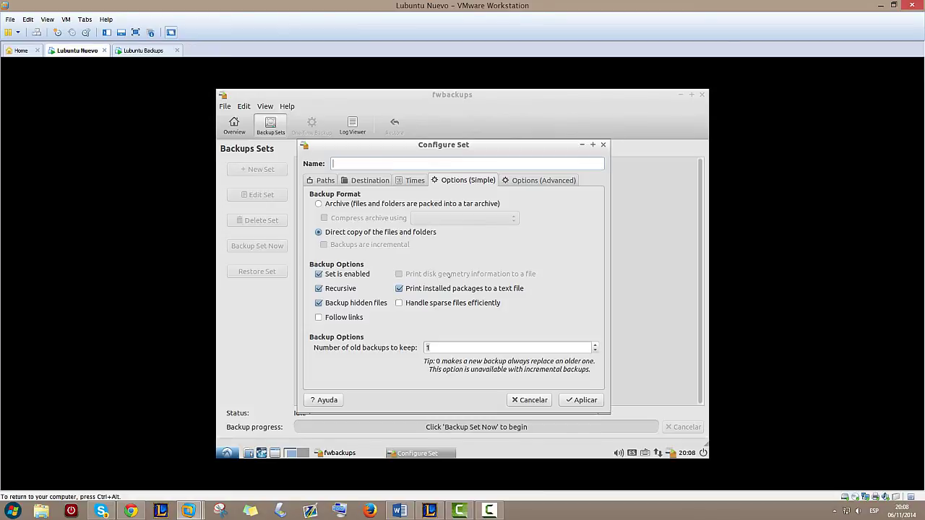
pyautogui.write('BackupMovimientos')
pyautogui.click(585, 400)
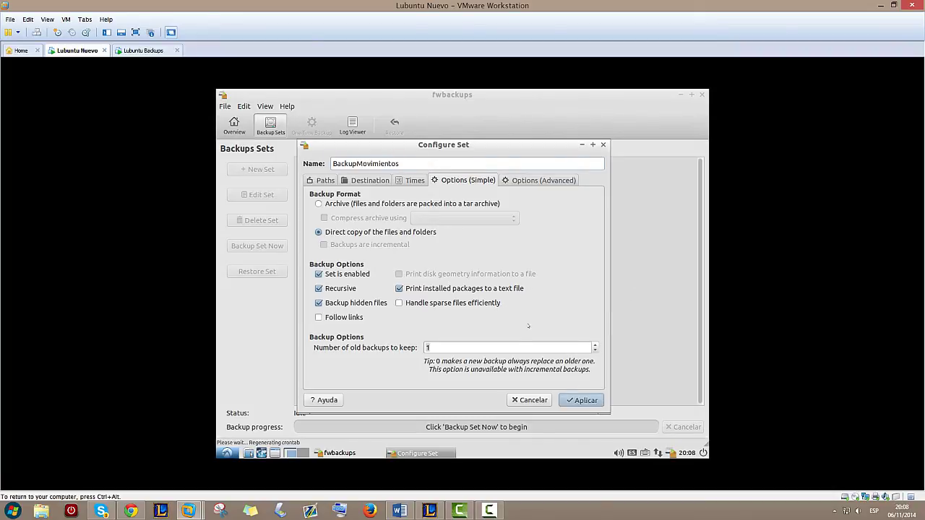
# Run the BackupMovimientos set immediately and finish the operation once it completes
pyautogui.click(331, 201)
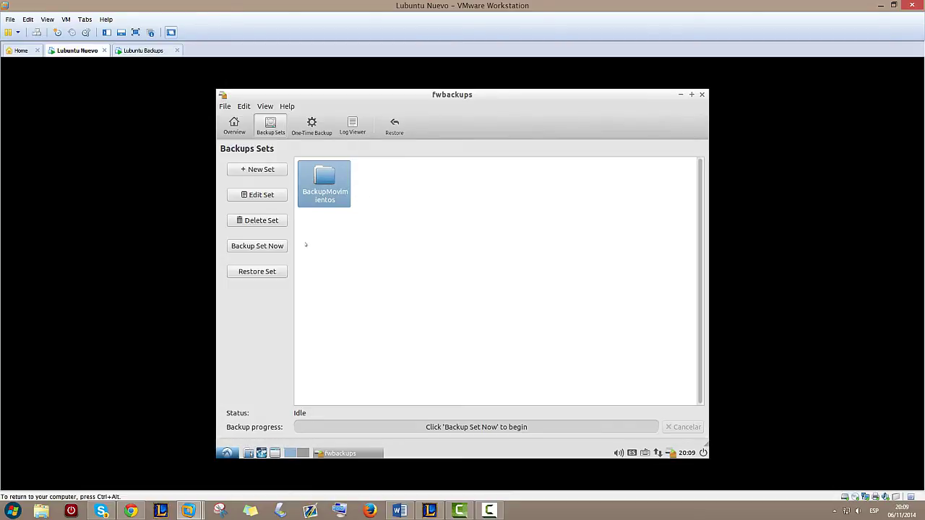
pyautogui.click(257, 246)
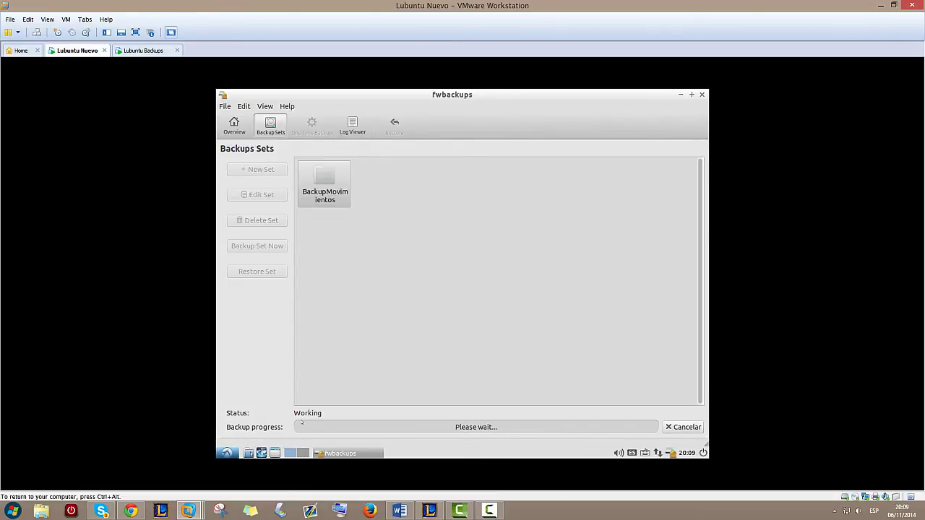
pyautogui.click(143, 50)
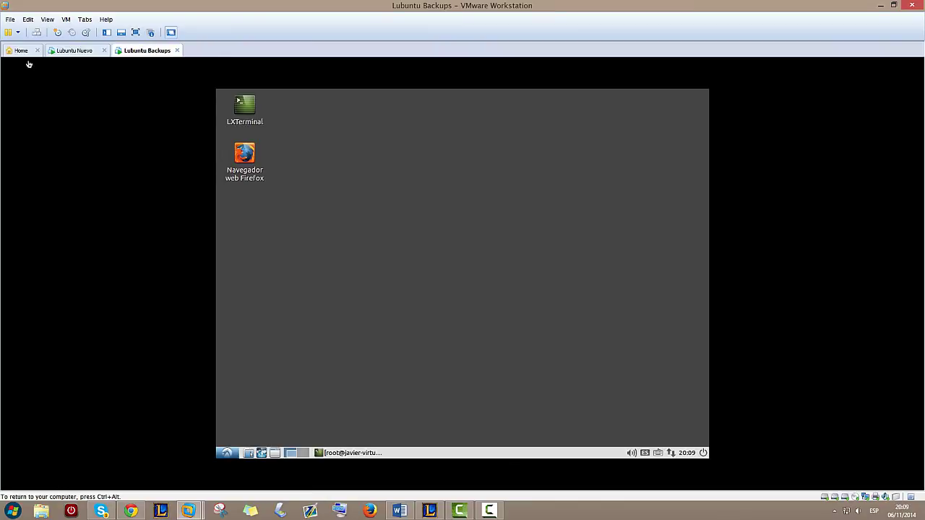
pyautogui.click(74, 50)
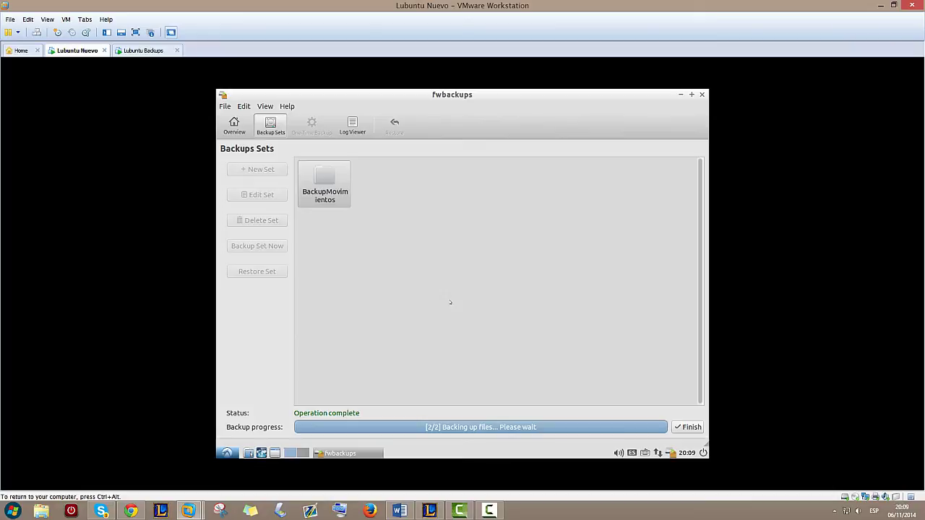
pyautogui.click(687, 427)
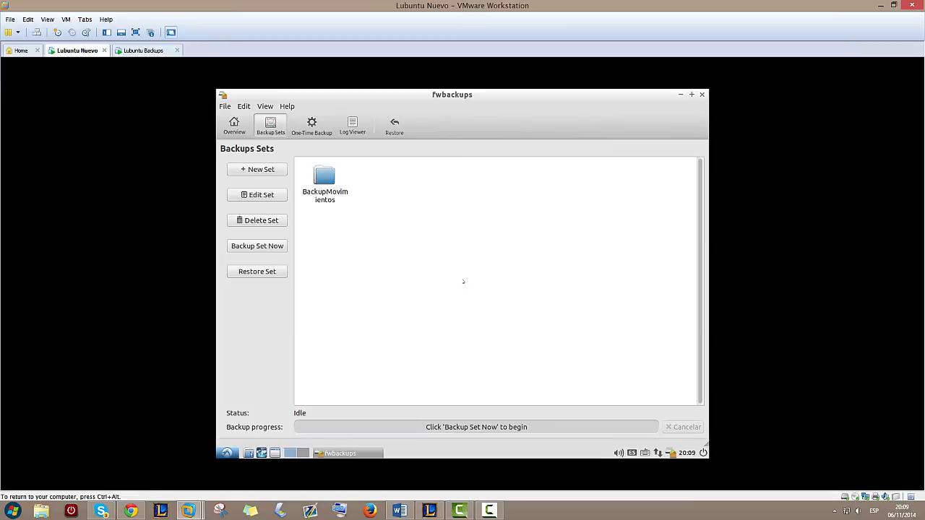
# On the Lubuntu Backups machine, open the new backup folder on the desktop and browse through home to the copied Movimientos folder
pyautogui.click(143, 50)
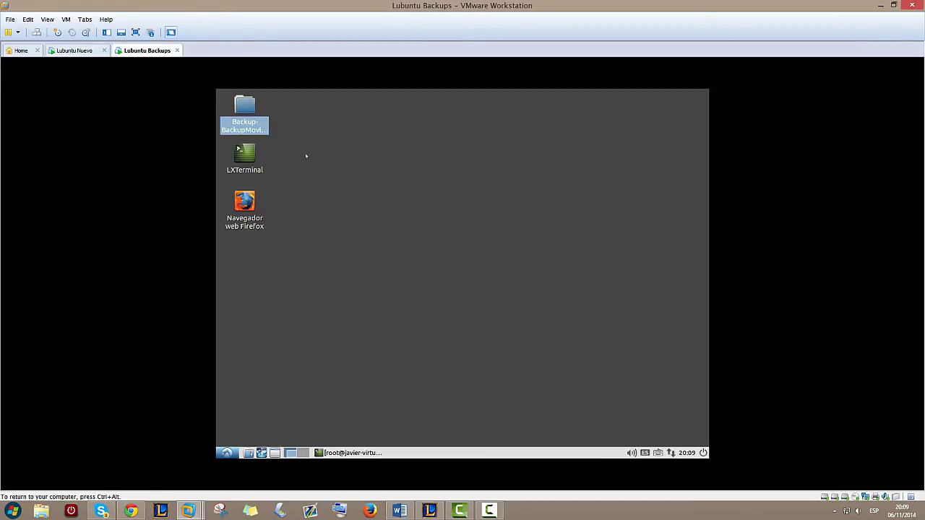
pyautogui.press('Return')
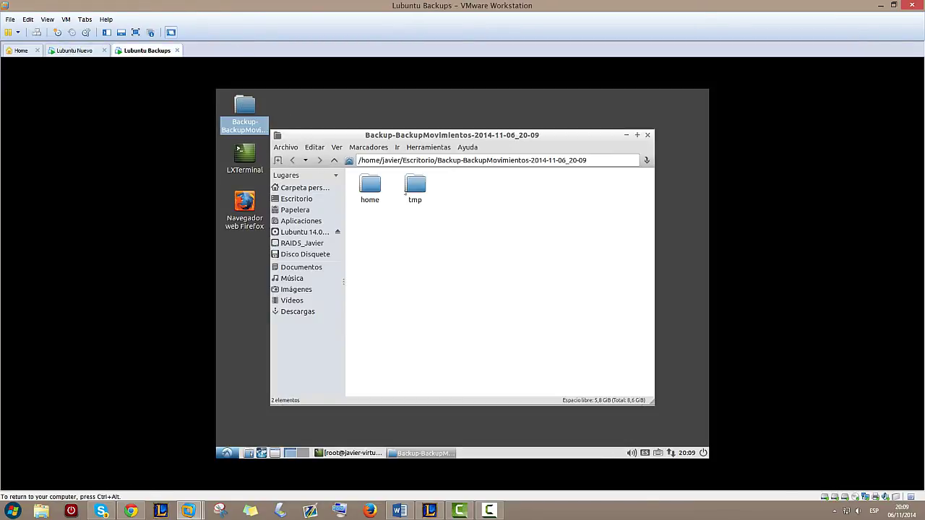
pyautogui.doubleClick(371, 187)
pyautogui.doubleClick(371, 186)
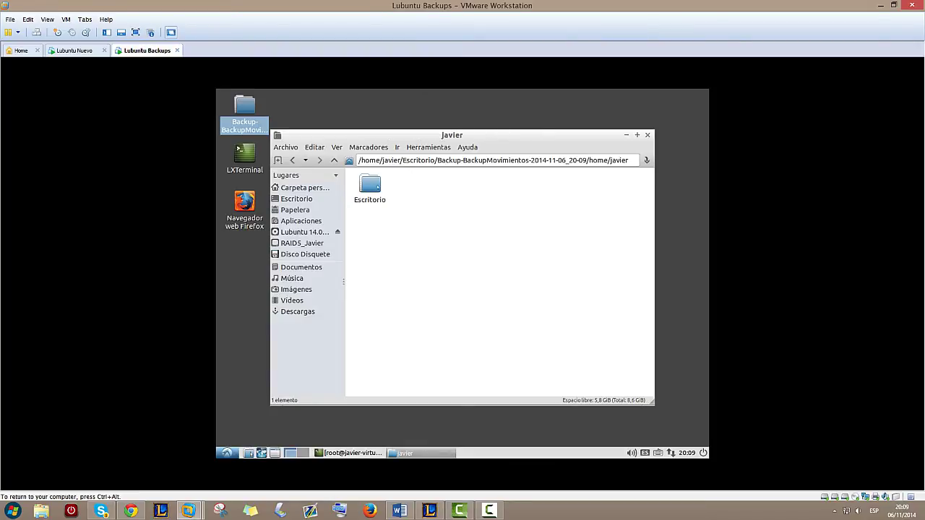
pyautogui.doubleClick(372, 187)
pyautogui.doubleClick(371, 187)
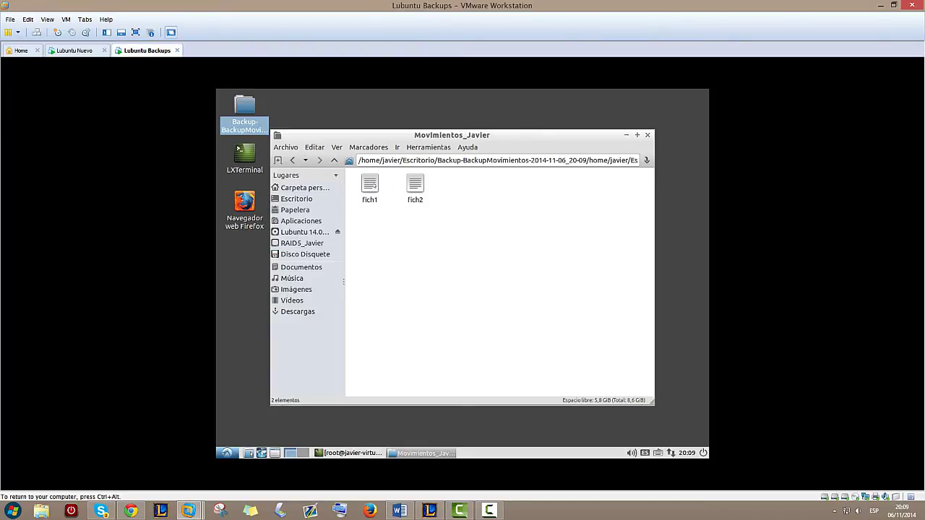
# Check the contents of the copied fich1 file, close it and the file manager, and return to the Lubuntu Nuevo machine
pyautogui.click(369, 187)
pyautogui.click(414, 187)
pyautogui.click(394, 224)
pyautogui.click(372, 186)
pyautogui.doubleClick(369, 184)
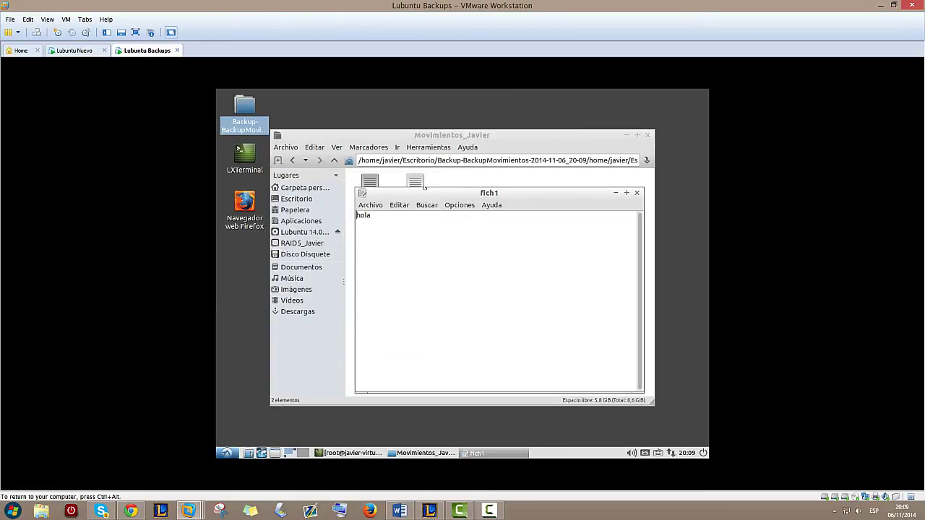
pyautogui.click(627, 186)
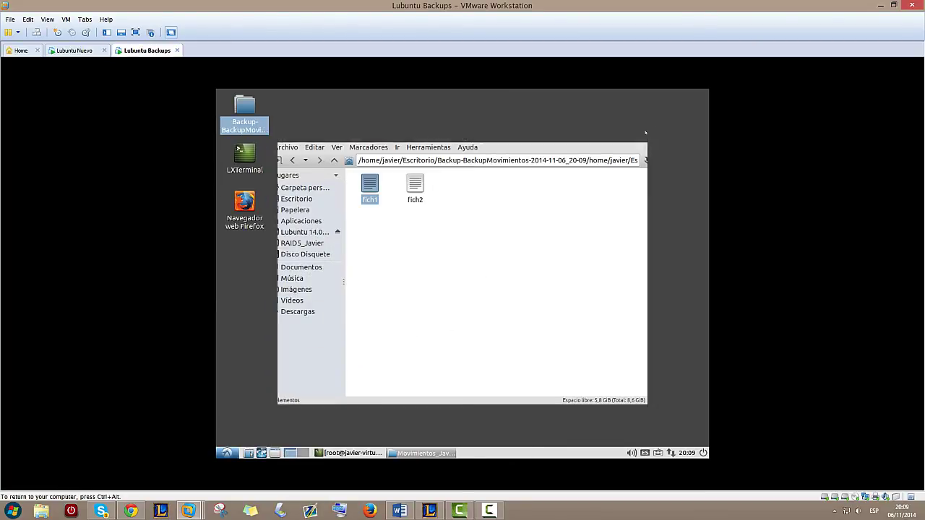
pyautogui.click(647, 135)
pyautogui.click(74, 50)
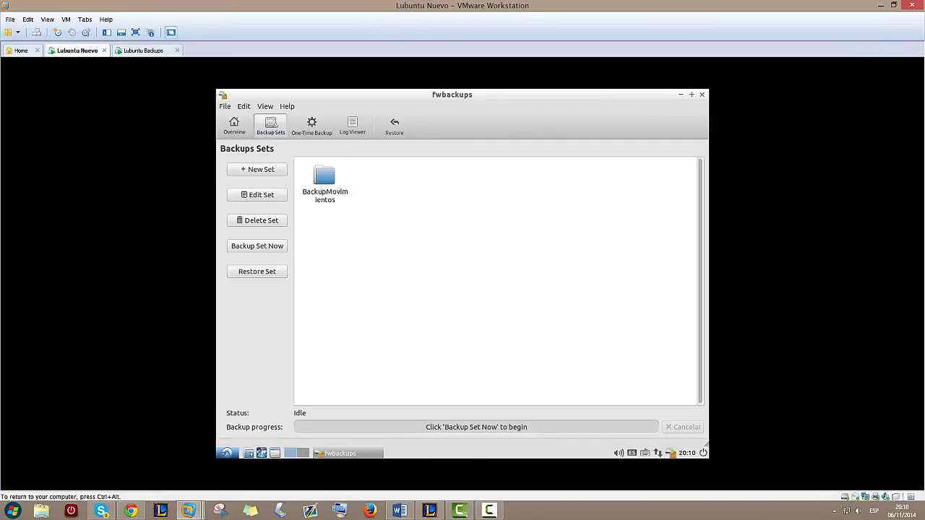
# Create a new backup set and add the ISOS folder from the desktop as its source path
pyautogui.click(261, 171)
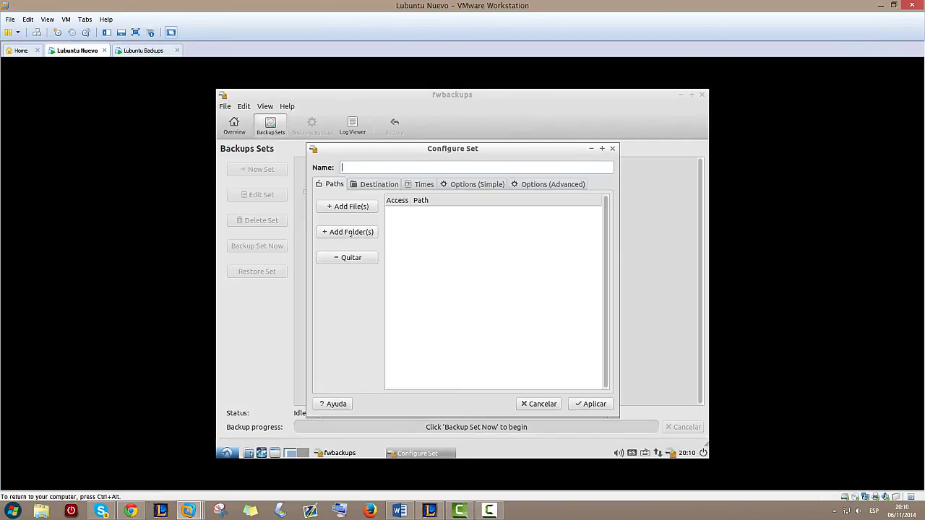
pyautogui.click(350, 232)
pyautogui.click(389, 188)
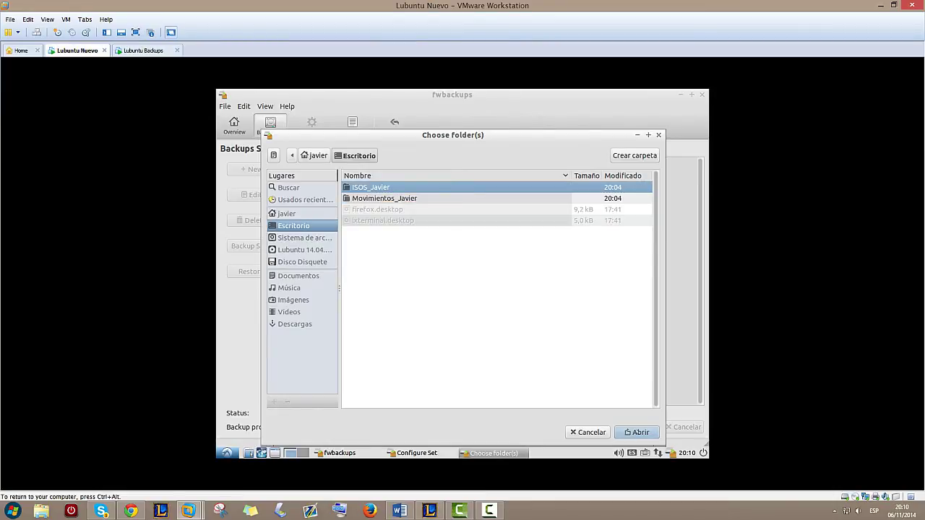
pyautogui.click(636, 432)
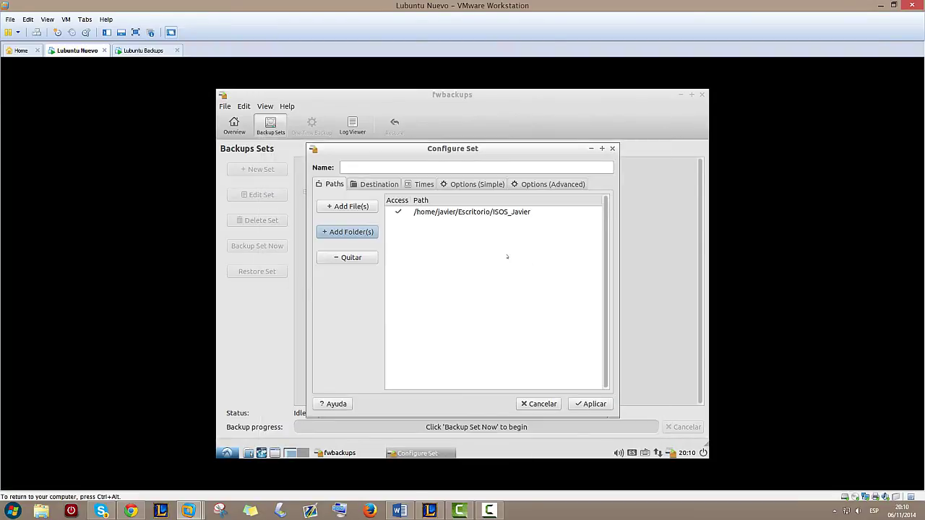
# Set the backup destination to Remote folder (SSH) with host 192.168.117.143
pyautogui.click(380, 187)
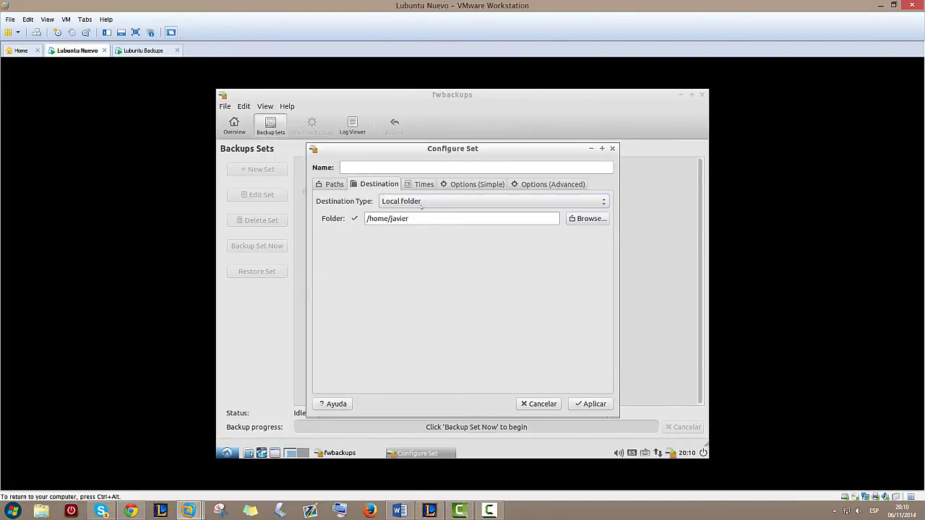
pyautogui.click(432, 202)
pyautogui.click(455, 214)
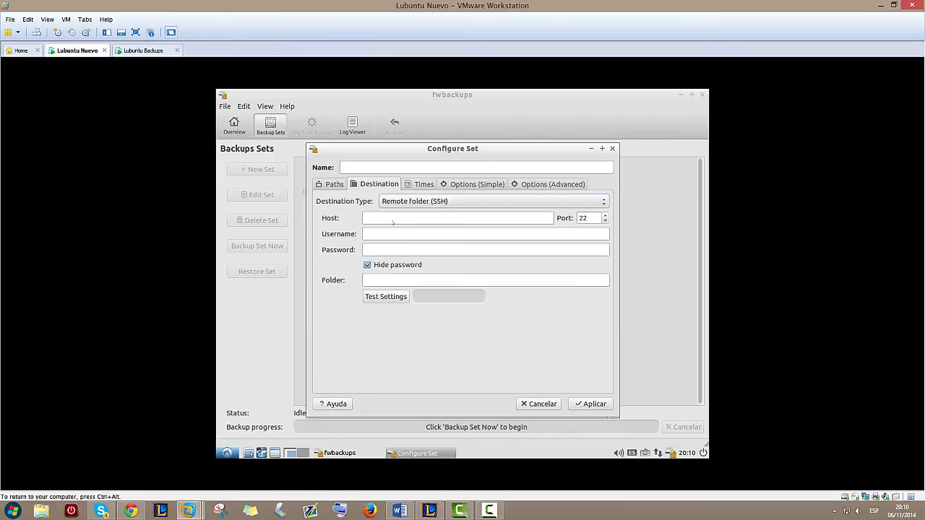
pyautogui.write('192.16')
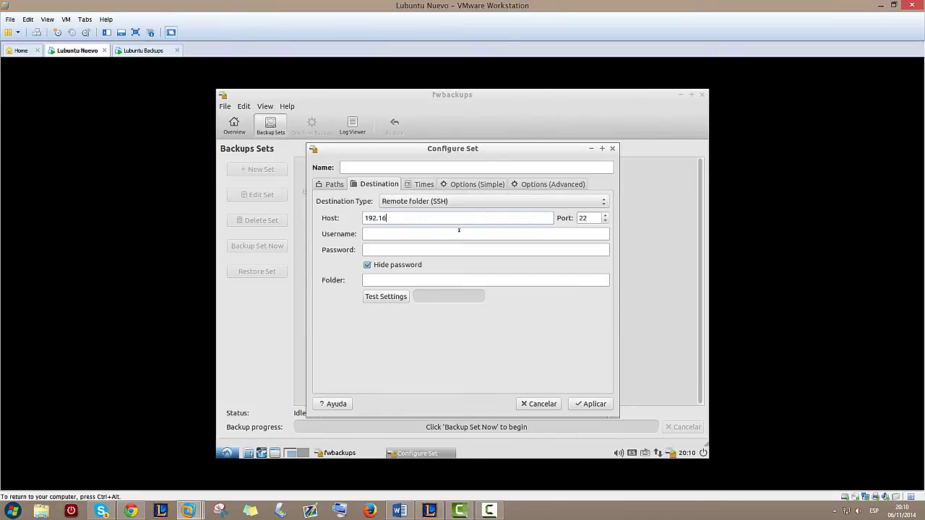
pyautogui.write('8.117.143')
# Fill in the SSH username and the account password, and turn off password hiding
pyautogui.click(458, 230)
pyautogui.write('jsav')
pyautogui.press('BackSpace')
pyautogui.press('BackSpace')
pyautogui.press('BackSpace')
pyautogui.write('avier')
pyautogui.press('Tab')
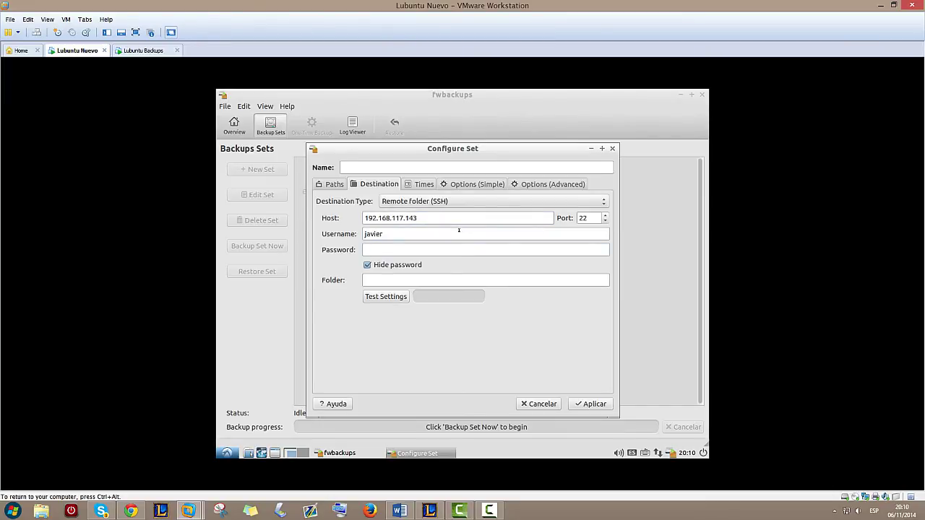
pyautogui.write('******')
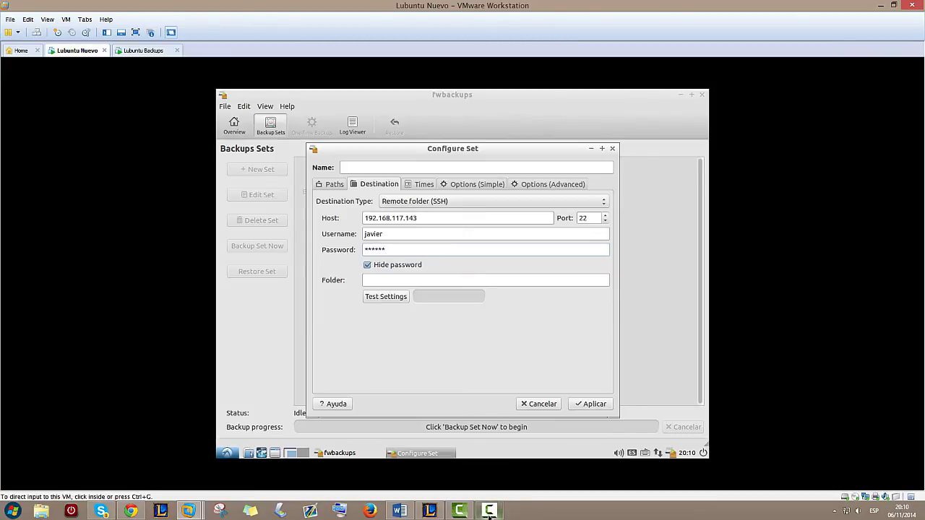
pyautogui.click(365, 265)
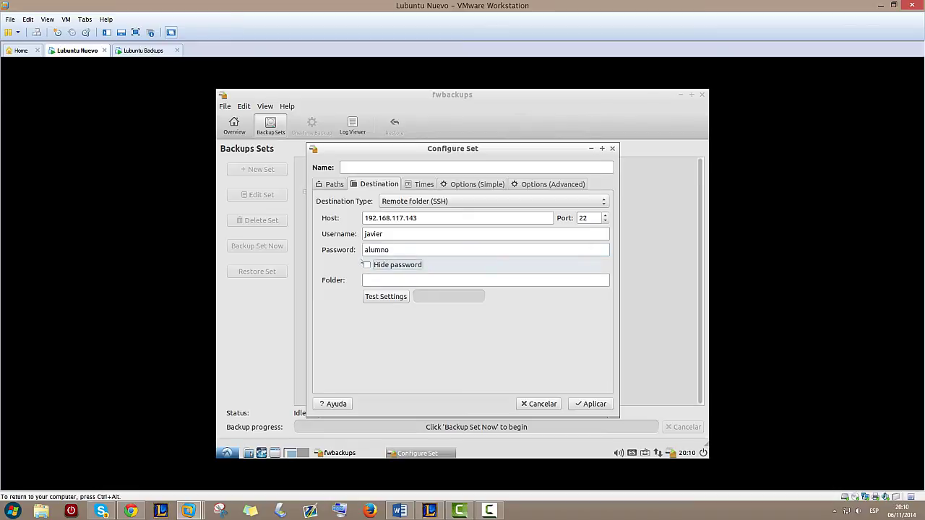
# Set the remote folder to Escritorio inside the remote user's home directory and test the SSH settings
pyautogui.click(383, 280)
pyautogui.write('/home/javier/')
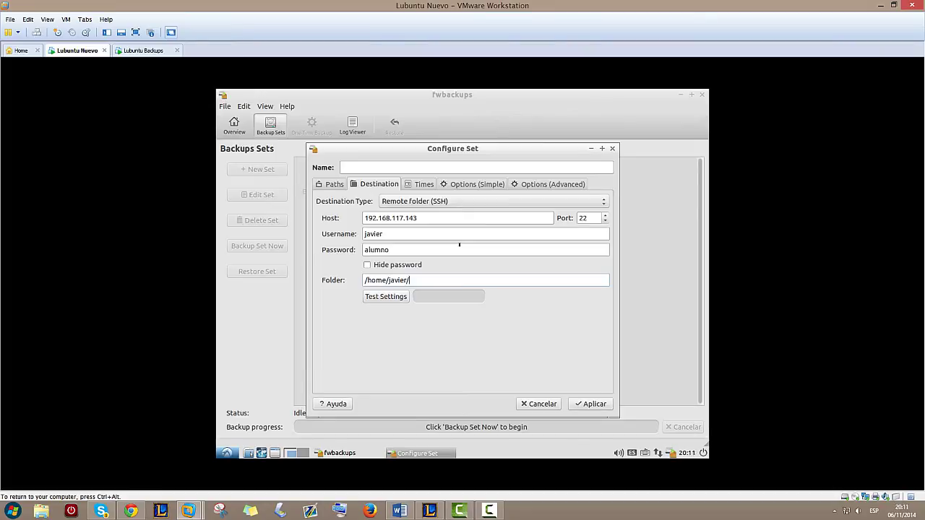
pyautogui.write('E')
pyautogui.write('torio')
pyautogui.click(407, 297)
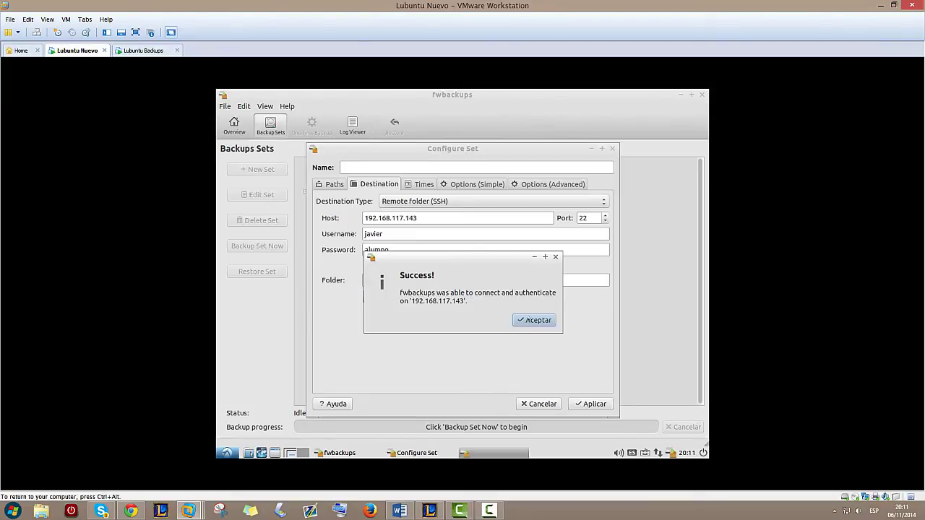
pyautogui.click(529, 320)
# Schedule the backup to run only on Fridays at 22 (10pm)
pyautogui.click(421, 185)
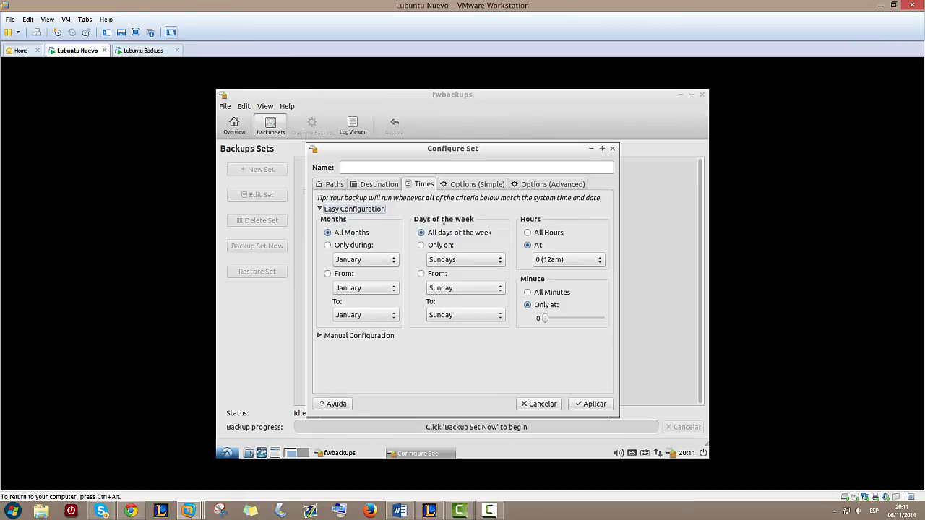
pyautogui.click(439, 246)
pyautogui.click(442, 260)
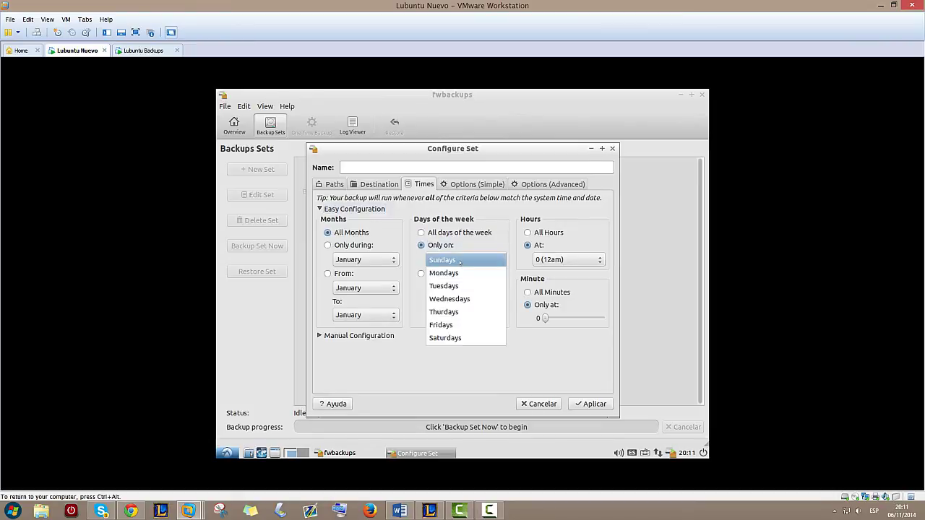
pyautogui.click(455, 321)
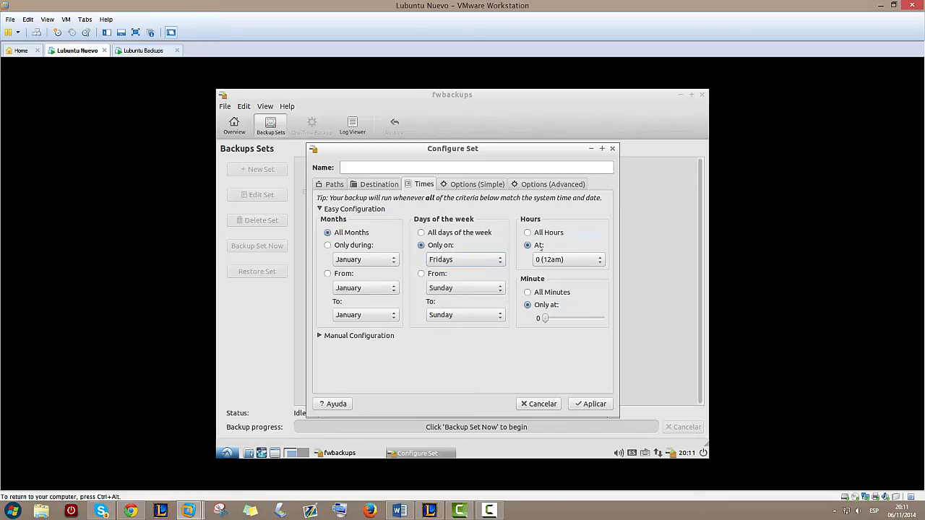
pyautogui.click(568, 260)
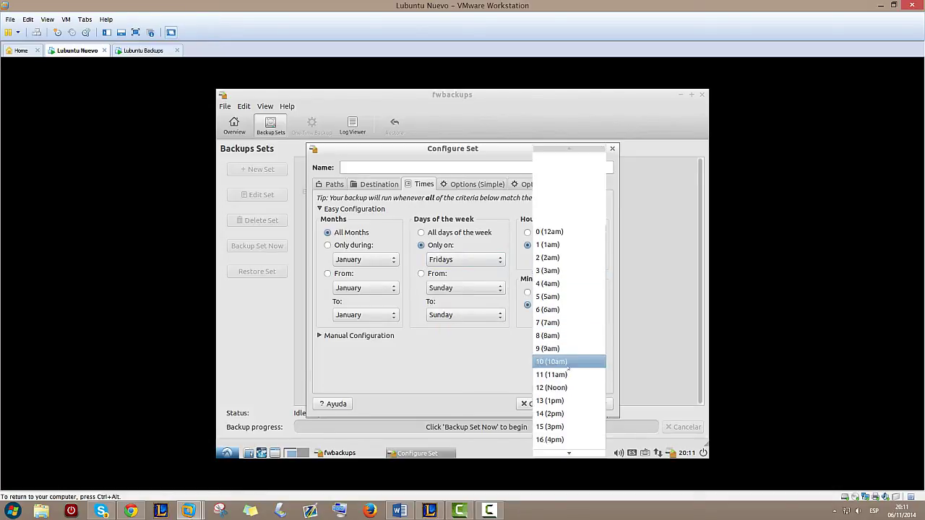
pyautogui.click(552, 433)
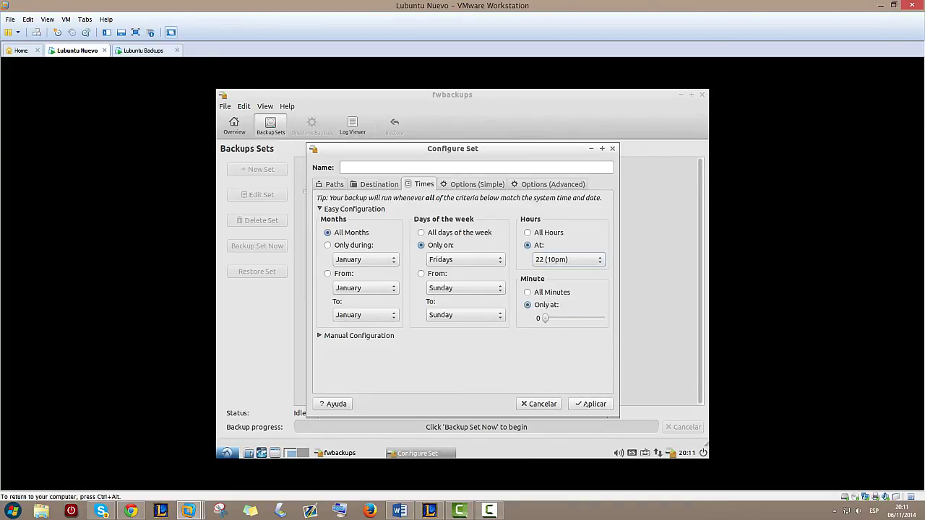
# Set the backup format to direct copy of the files and folders and try to apply the set
pyautogui.click(466, 185)
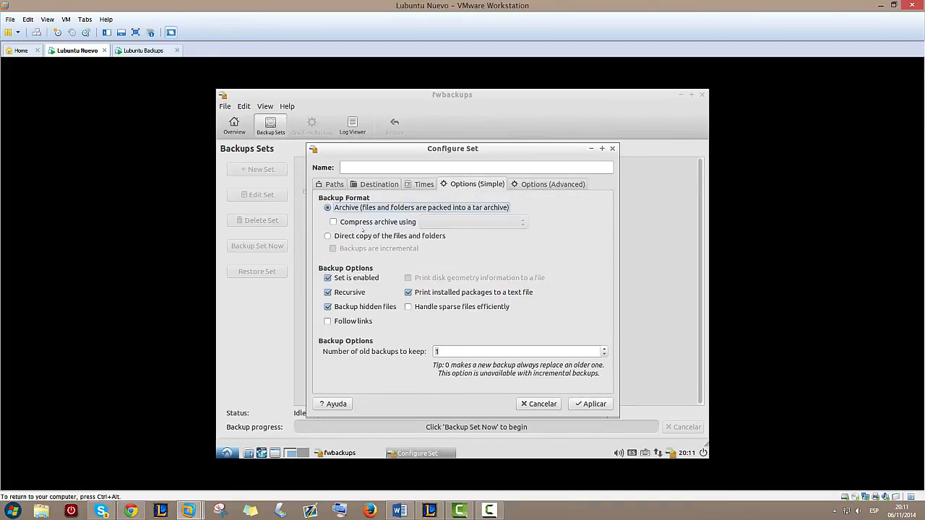
pyautogui.click(351, 237)
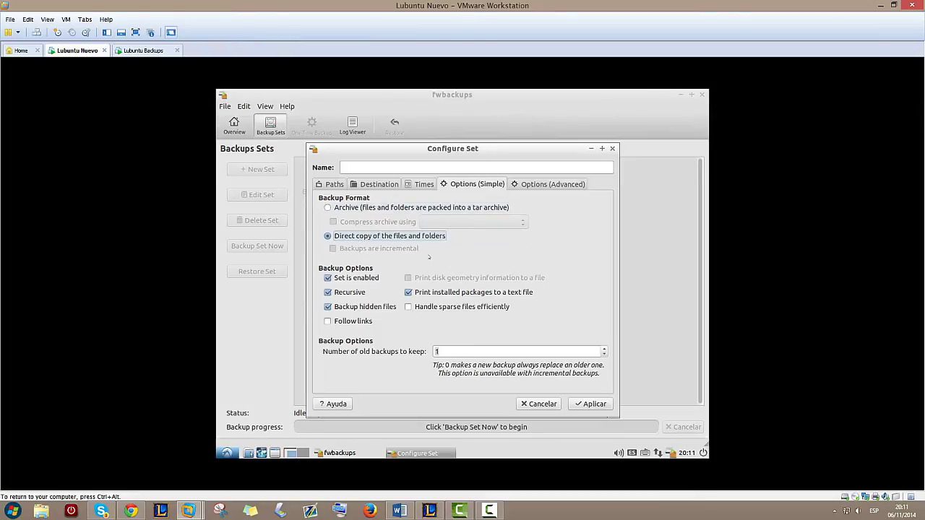
pyautogui.click(443, 351)
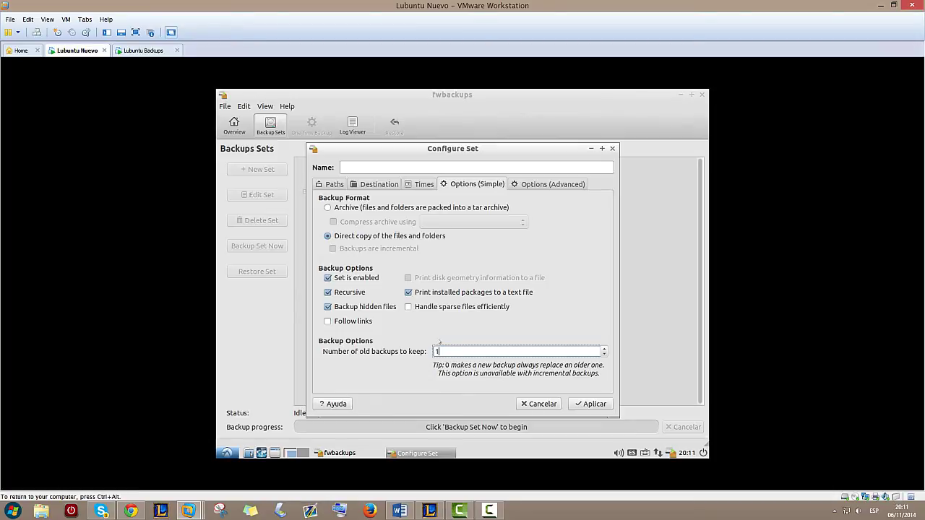
pyautogui.click(588, 402)
pyautogui.press('Return')
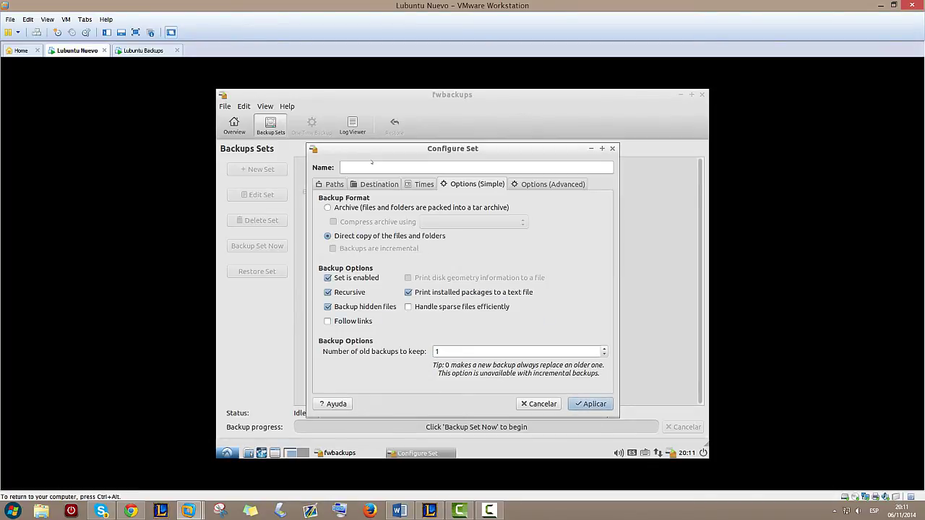
# Name the backup set BackupsISOS and apply its configuration
pyautogui.click(371, 164)
pyautogui.write('Ba')
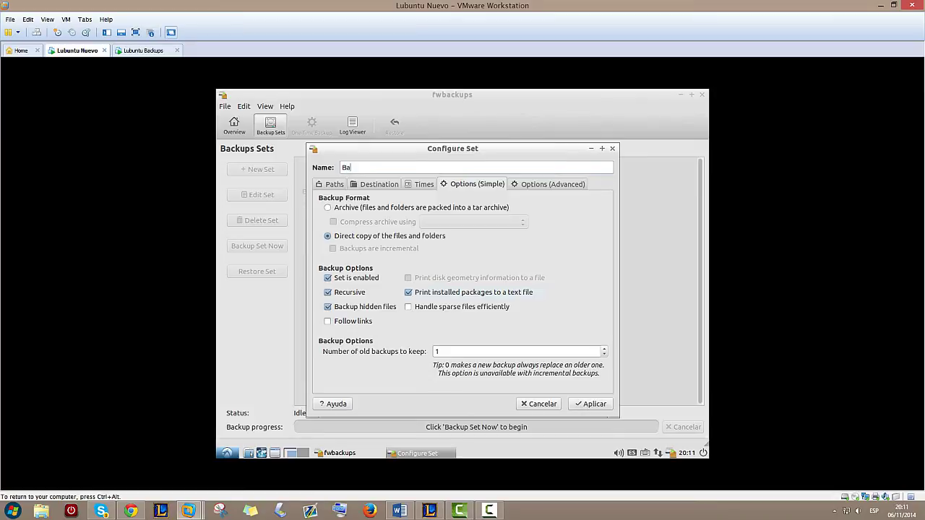
pyautogui.write('ckupsISOS')
pyautogui.click(594, 404)
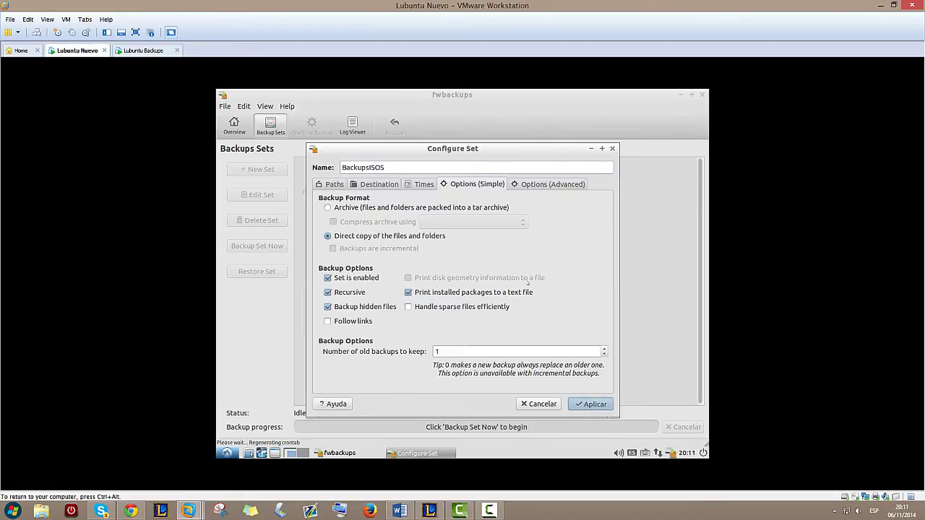
# Run the BackupsISOS set immediately
pyautogui.click(367, 192)
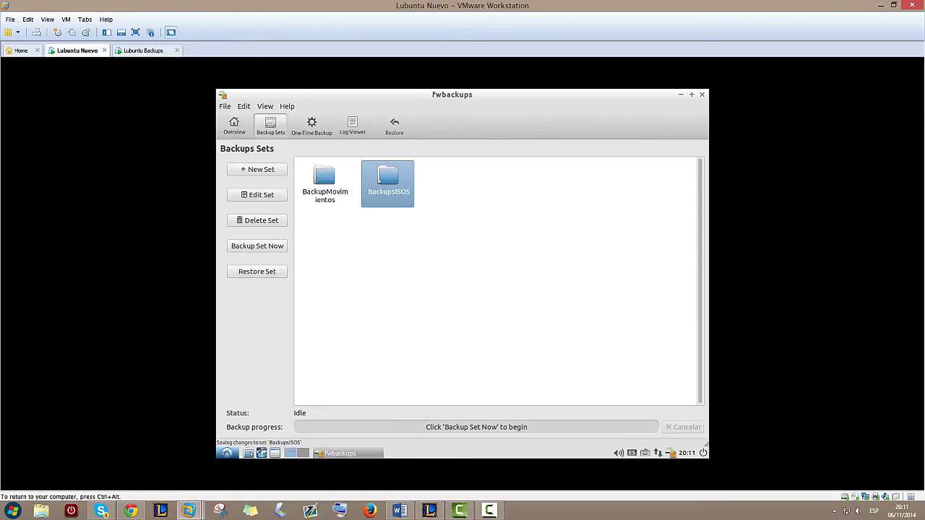
pyautogui.click(258, 247)
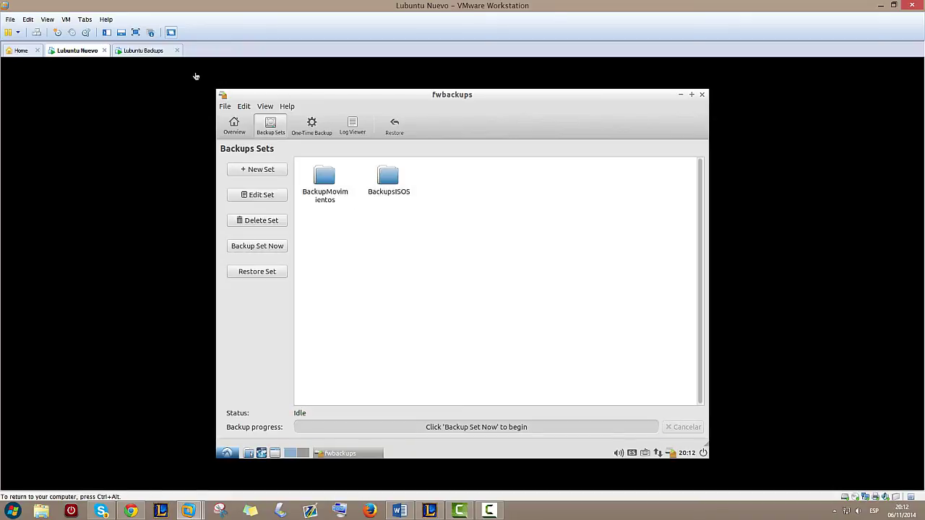
# On the Lubuntu Backups machine, open the BackupsISOS backup folder on the desktop and browse through home to the copied ISOS folder
pyautogui.click(138, 51)
pyautogui.click(242, 156)
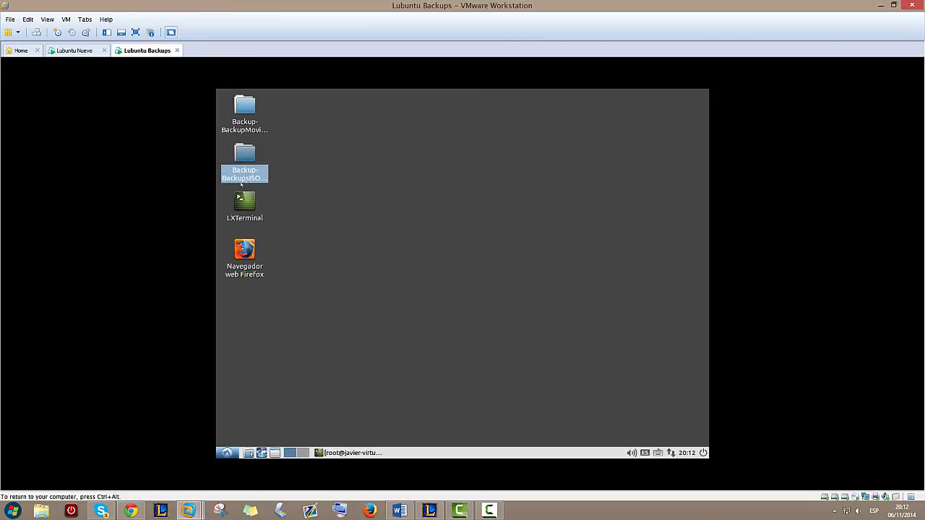
pyautogui.doubleClick(246, 148)
pyautogui.doubleClick(372, 185)
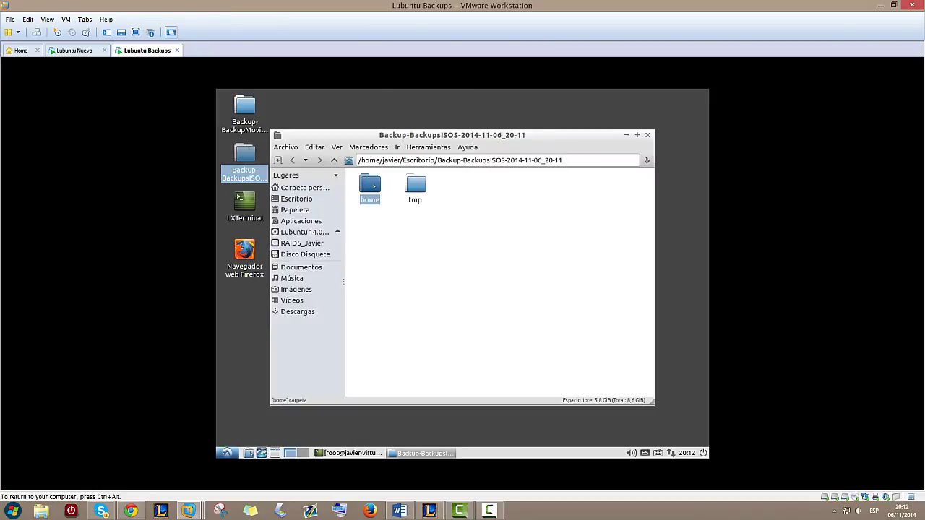
pyautogui.doubleClick(370, 185)
pyautogui.doubleClick(370, 185)
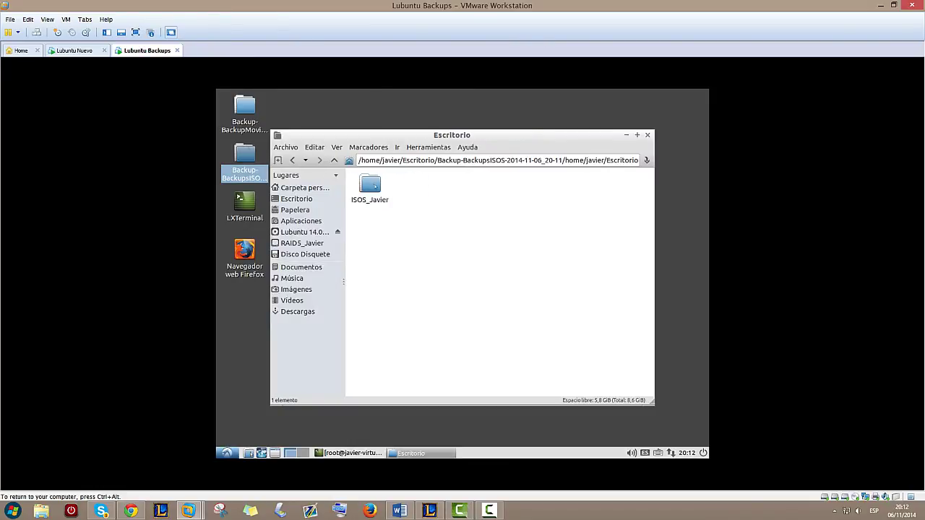
pyautogui.doubleClick(370, 185)
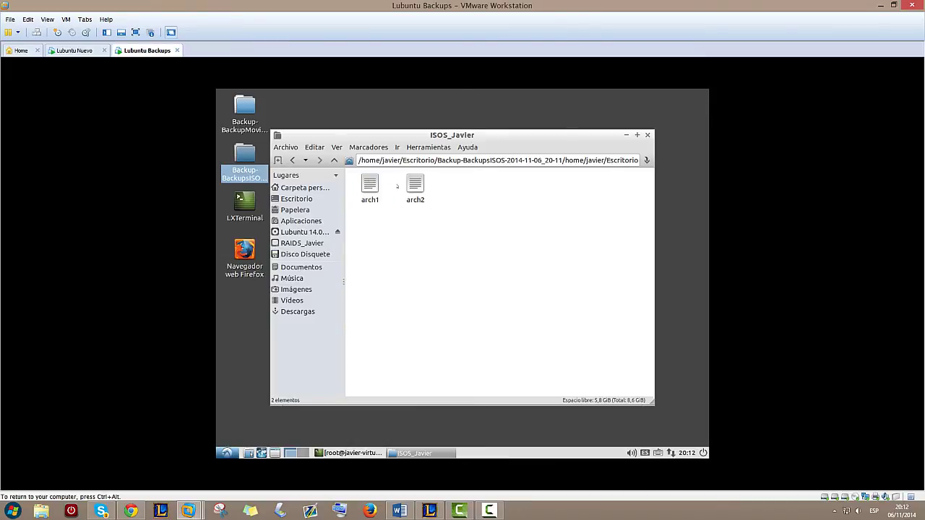
# Check the contents of the copied arch2 file, then close it and the file manager
pyautogui.doubleClick(422, 190)
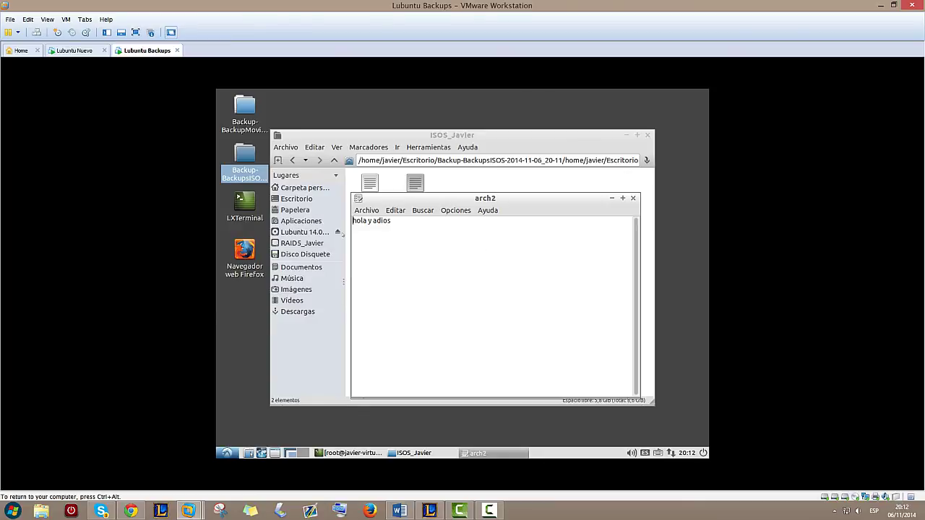
pyautogui.click(633, 198)
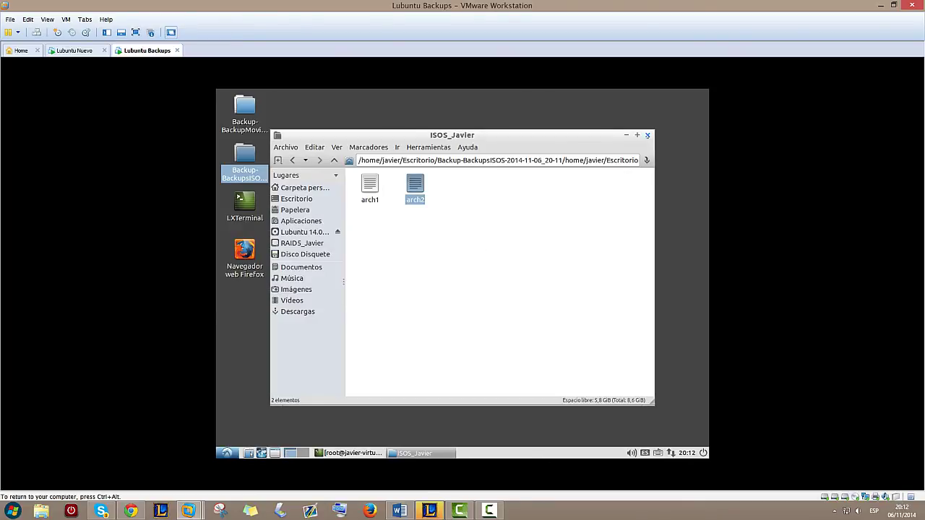
pyautogui.click(647, 135)
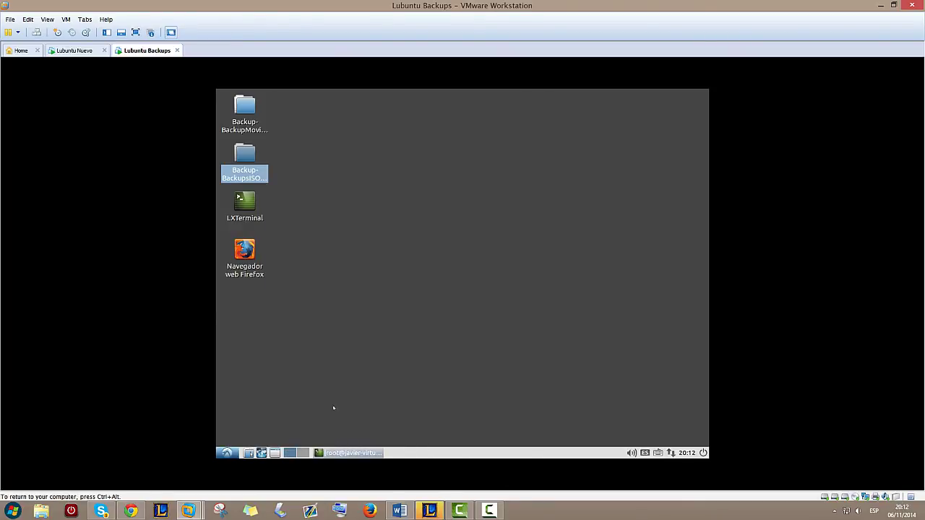
# Close the terminal window and return to the Lubuntu Nuevo machine
pyautogui.click(336, 453)
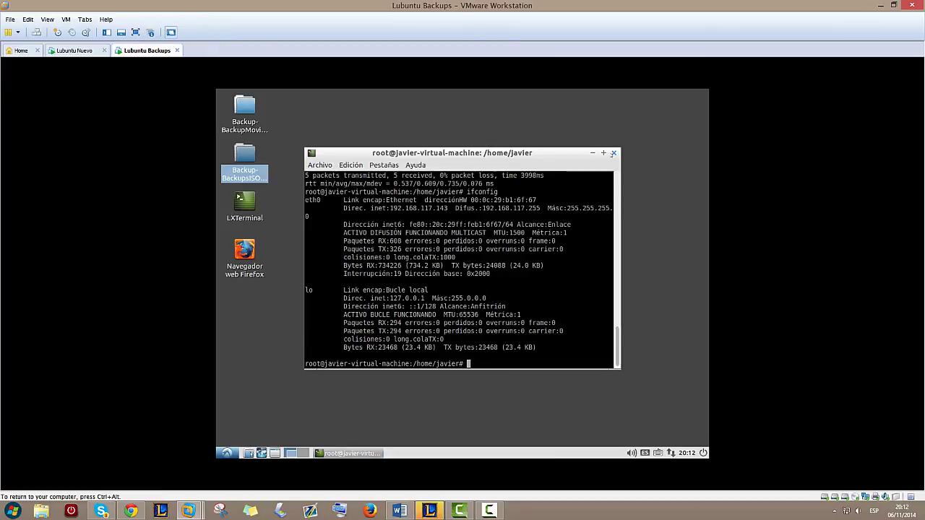
pyautogui.click(614, 152)
pyautogui.click(74, 50)
# Create a folder named Backups in the home directory of the Lubuntu Nuevo machine and close the file manager
pyautogui.click(456, 321)
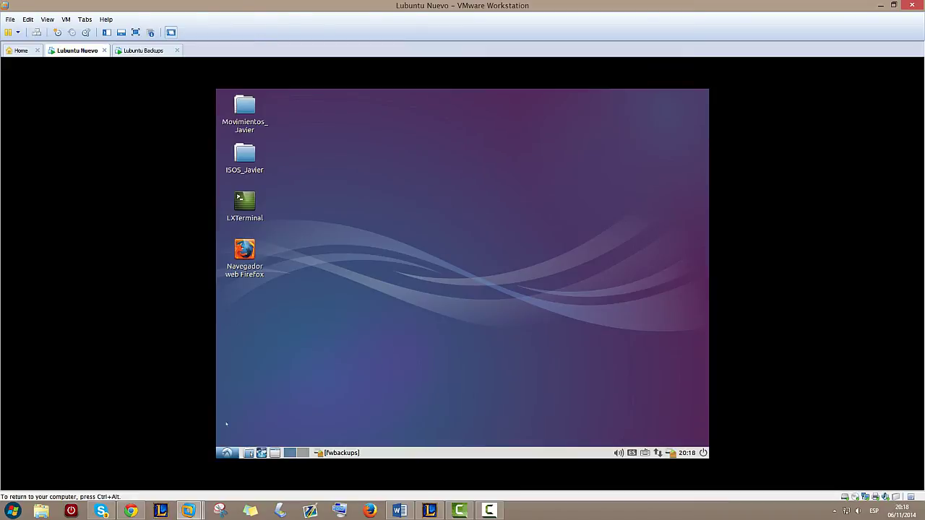
pyautogui.click(248, 452)
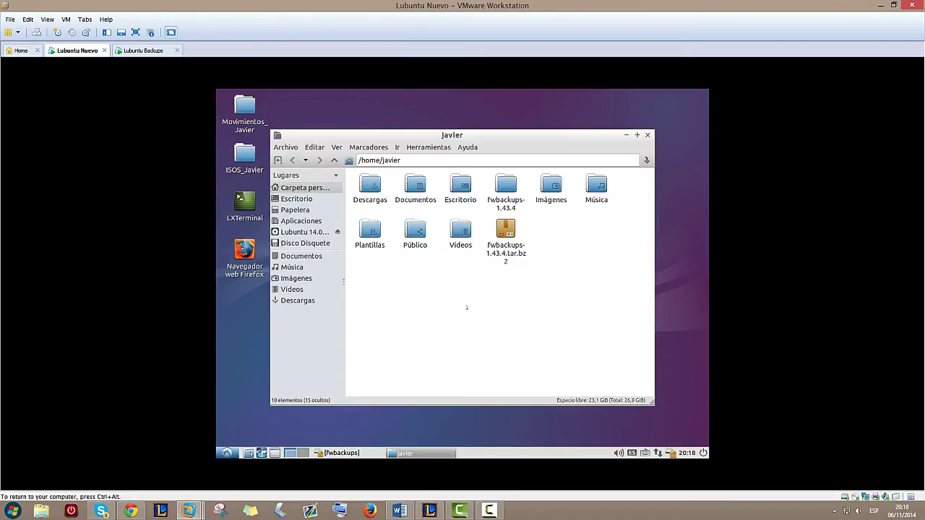
pyautogui.rightClick(542, 232)
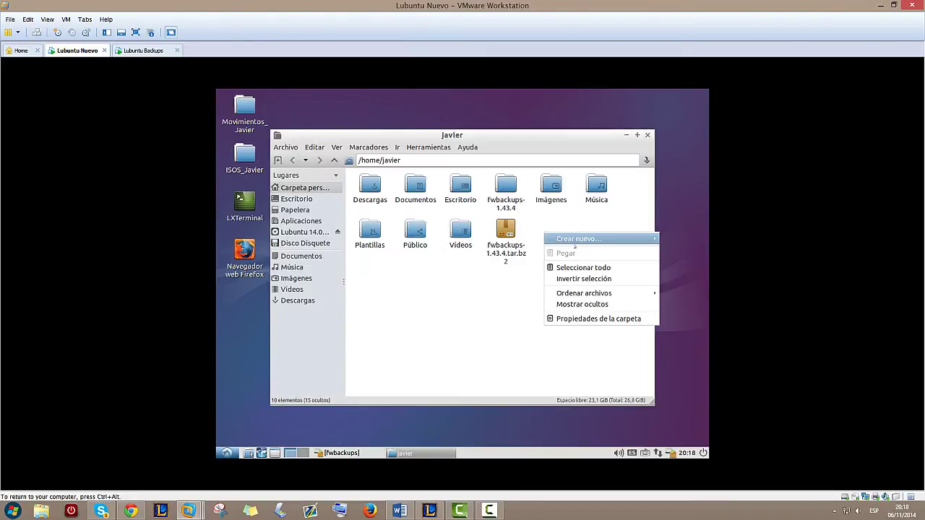
pyautogui.moveTo(635, 240)
pyautogui.click(502, 238)
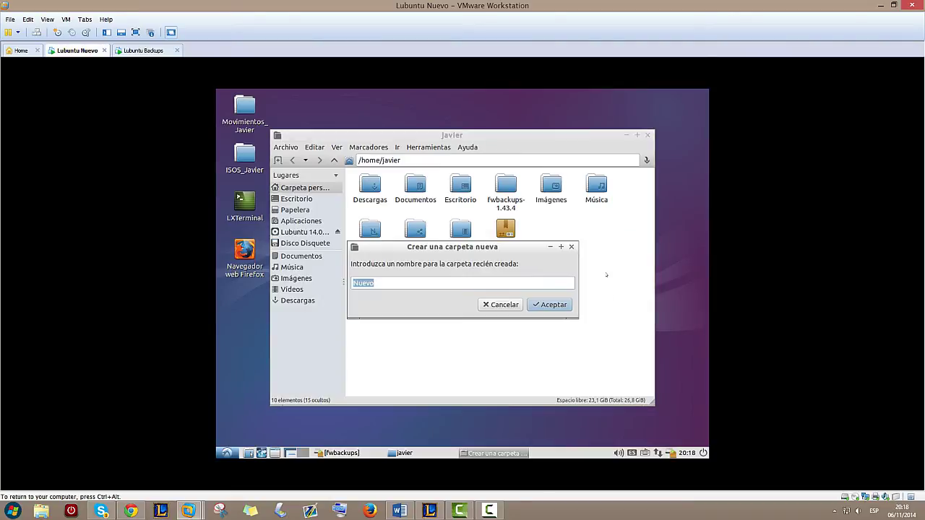
pyautogui.write('Backups')
pyautogui.press('Return')
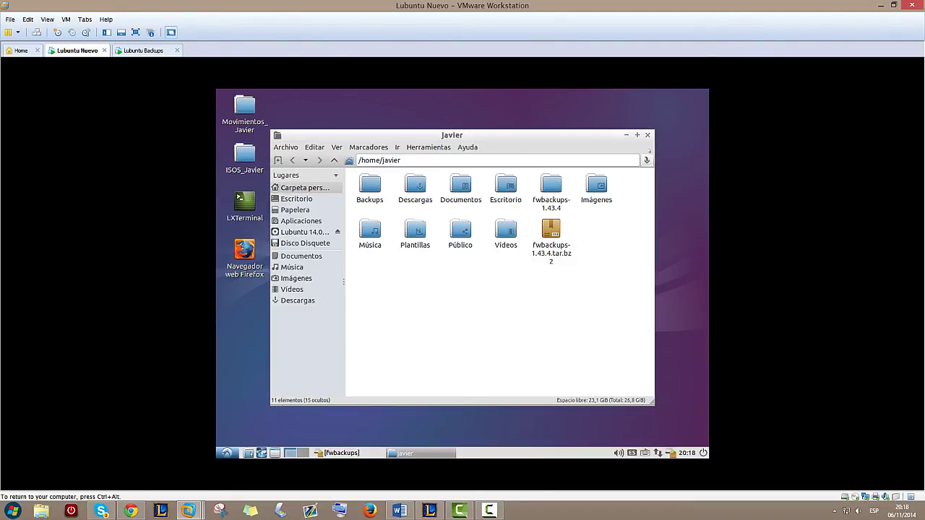
pyautogui.hotkey('alt', 'F4')
# Start a new backup set in fwbackups and add the fich1 and fich2 files from the desktop's Movimientos folder
pyautogui.click(341, 453)
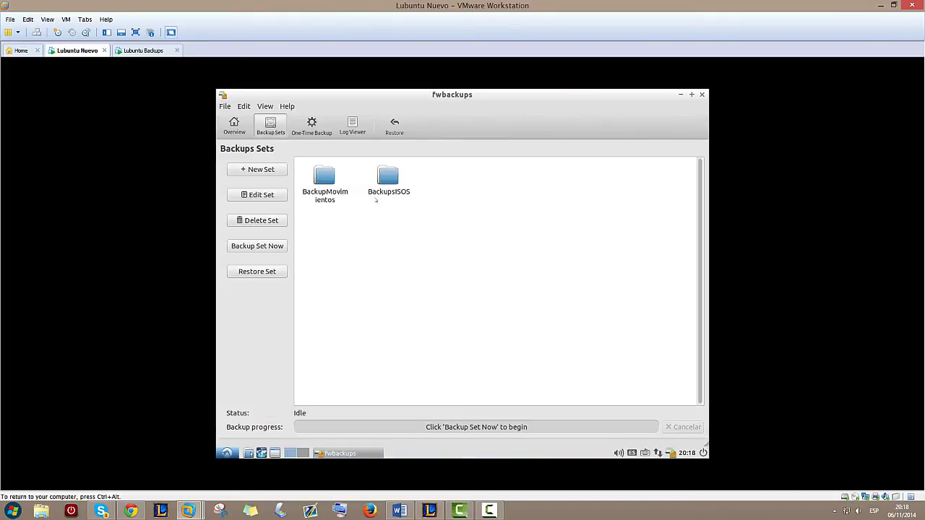
pyautogui.click(261, 170)
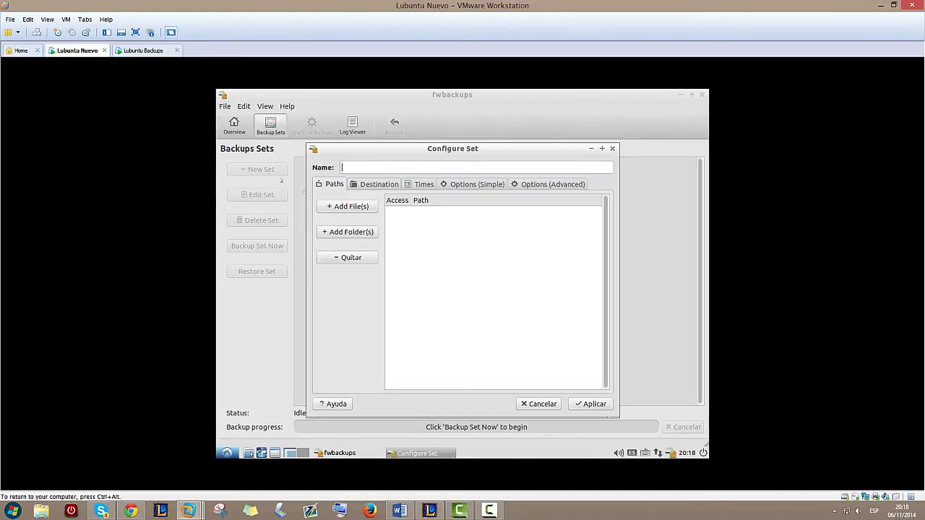
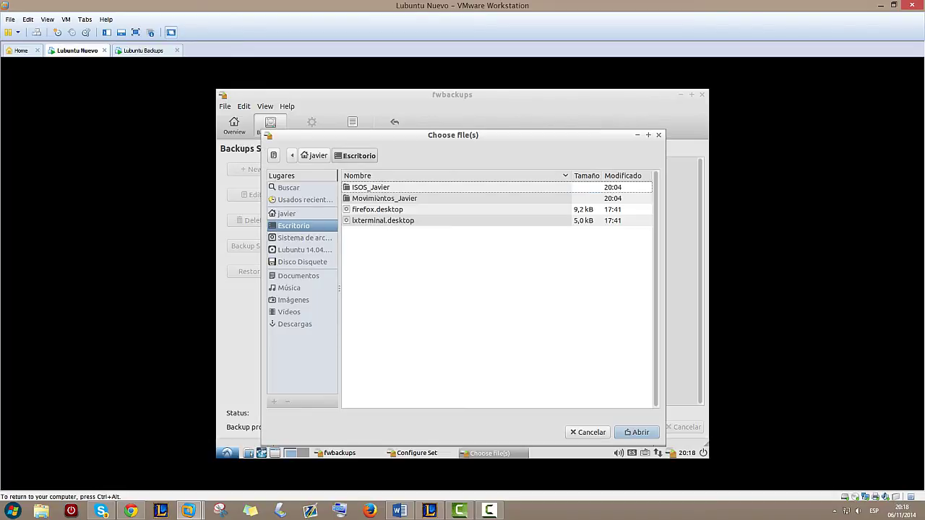
pyautogui.click(380, 198)
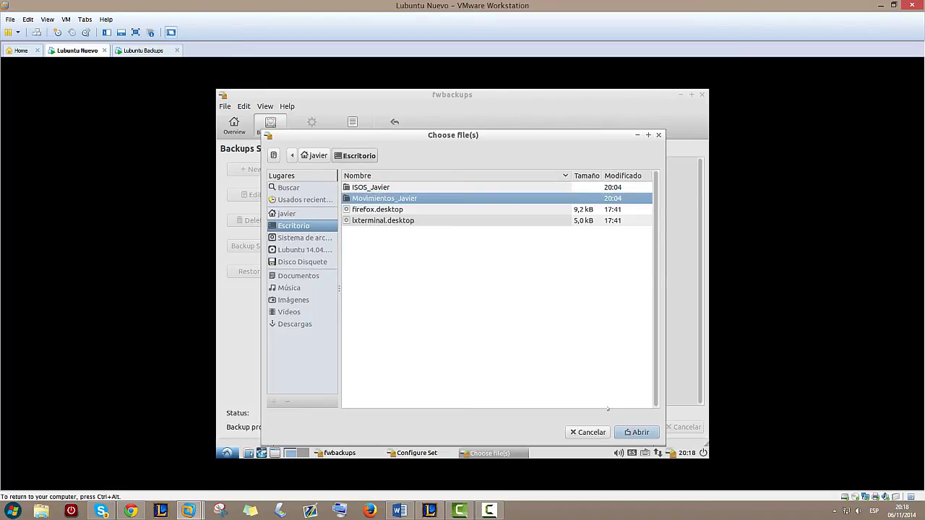
pyautogui.doubleClick(365, 198)
pyautogui.click(366, 198)
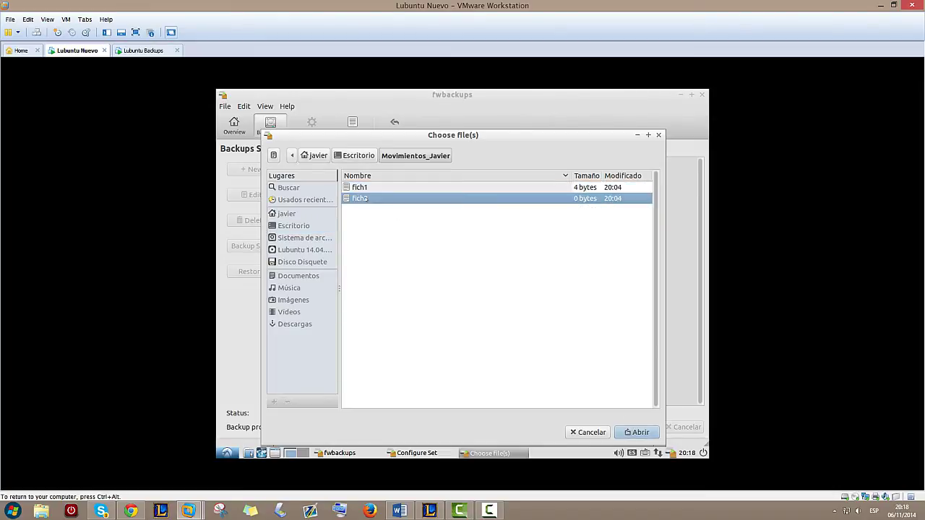
pyautogui.keyDown('shift'); pyautogui.click(365, 187); pyautogui.keyUp('shift')
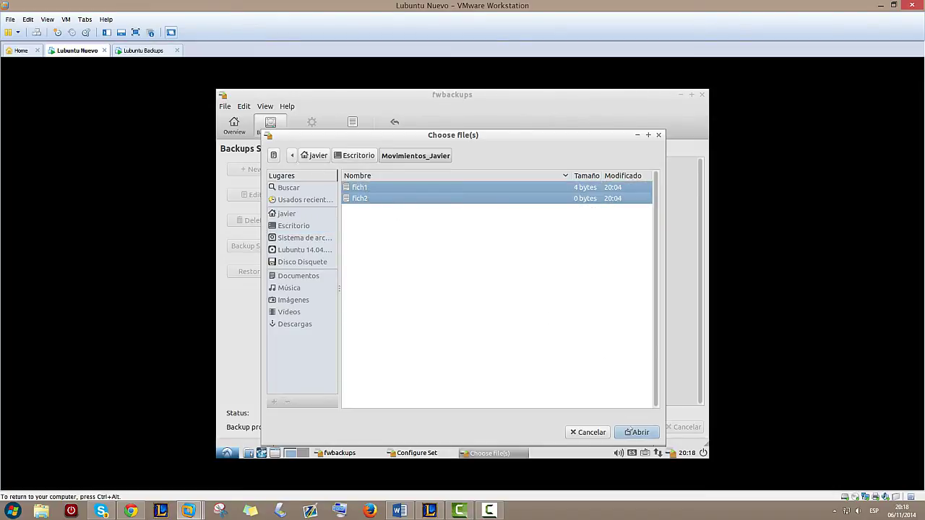
pyautogui.click(636, 432)
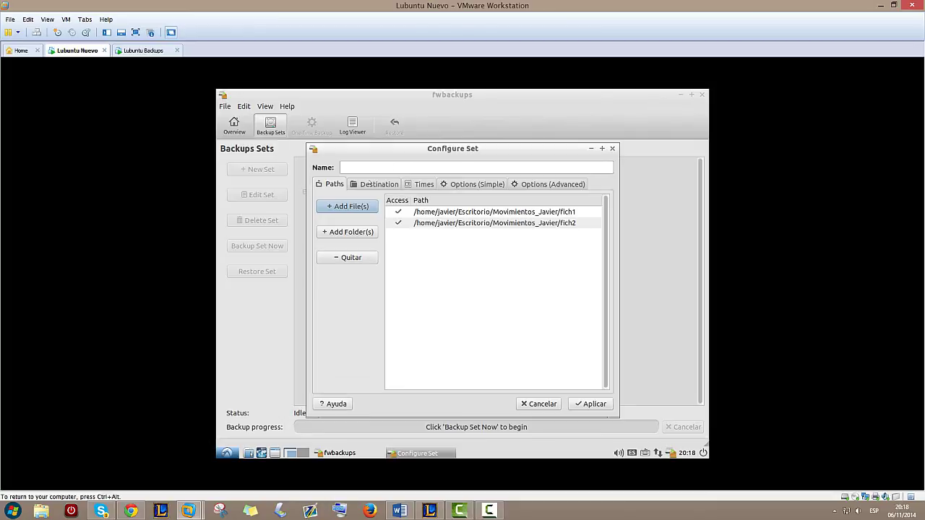
# Set the local destination folder of the new set to the Backups folder in the home directory
pyautogui.click(380, 184)
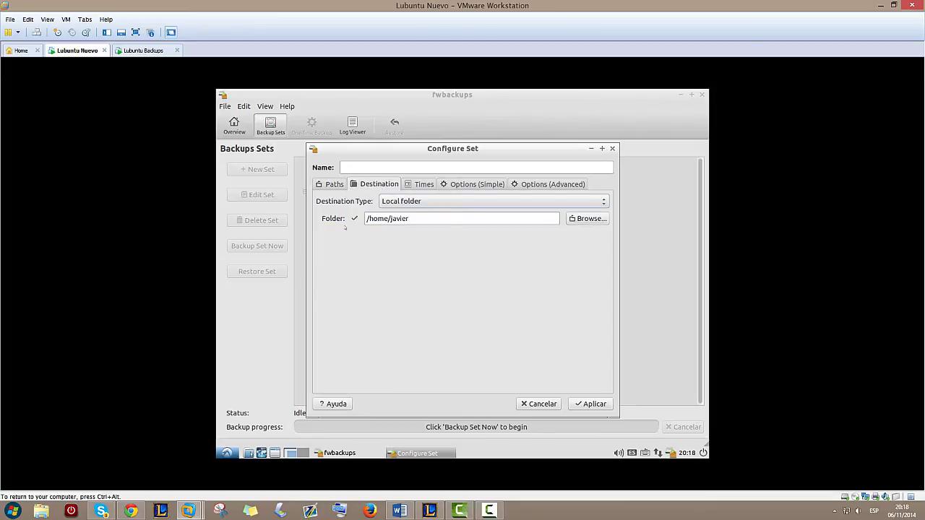
pyautogui.click(420, 218)
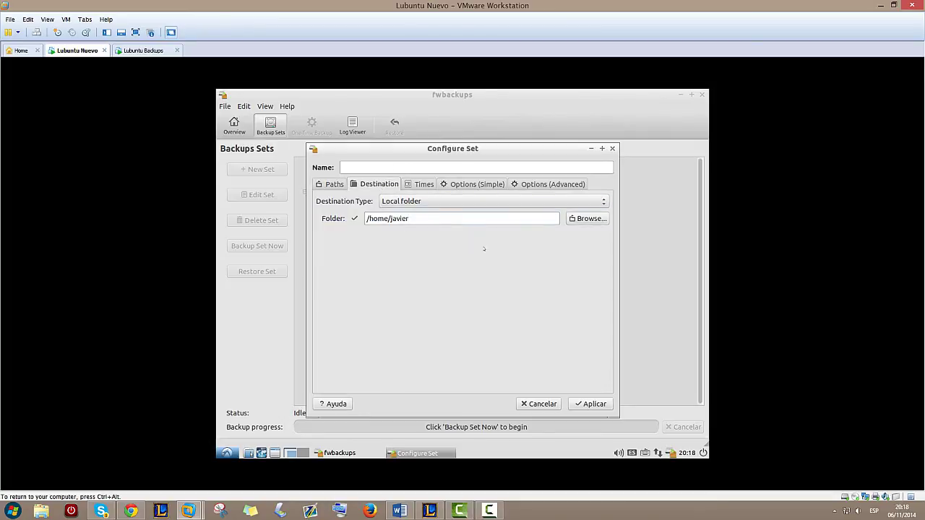
pyautogui.write('/Backup')
pyautogui.press('BackSpace')
pyautogui.press('BackSpace')
pyautogui.write('ups')
# Configure a manual schedule for the set with minute 30, hour 15, day of month 1, month * and day of the week 1
pyautogui.click(421, 183)
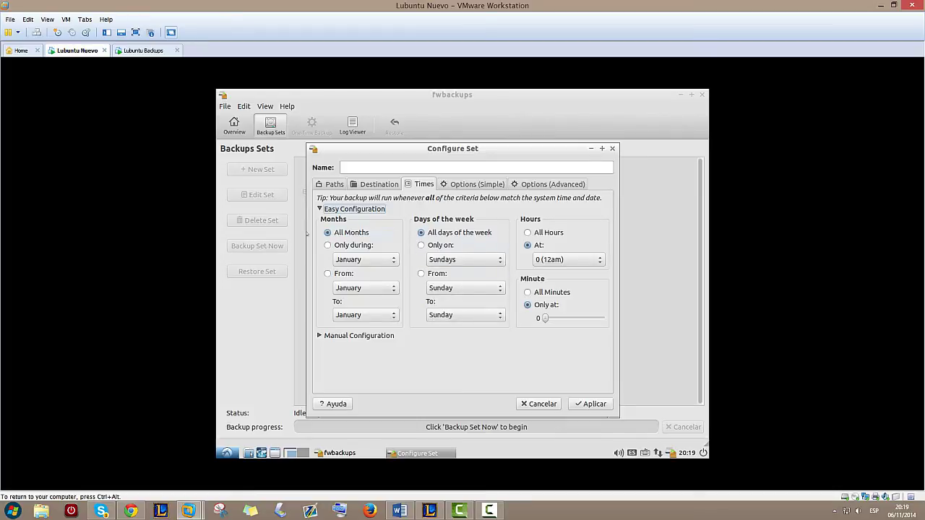
pyautogui.click(333, 232)
pyautogui.click(354, 335)
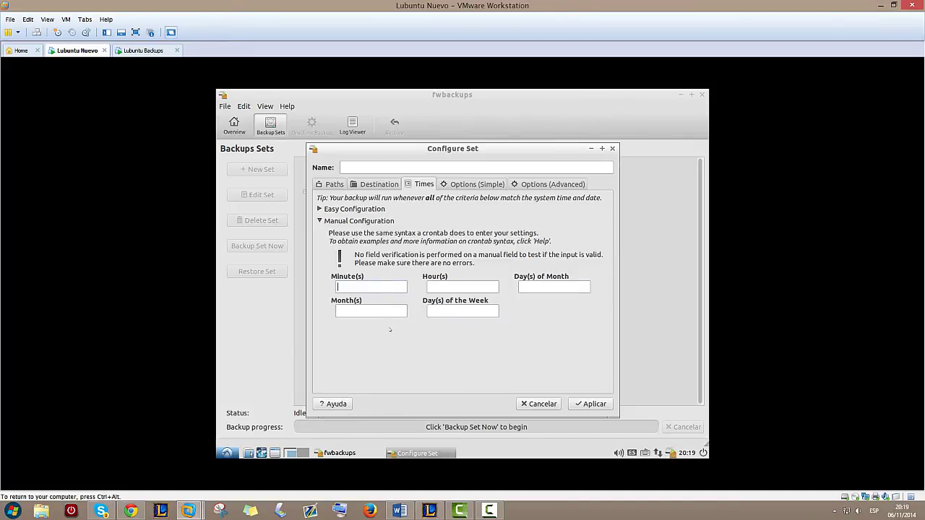
pyautogui.write('****')
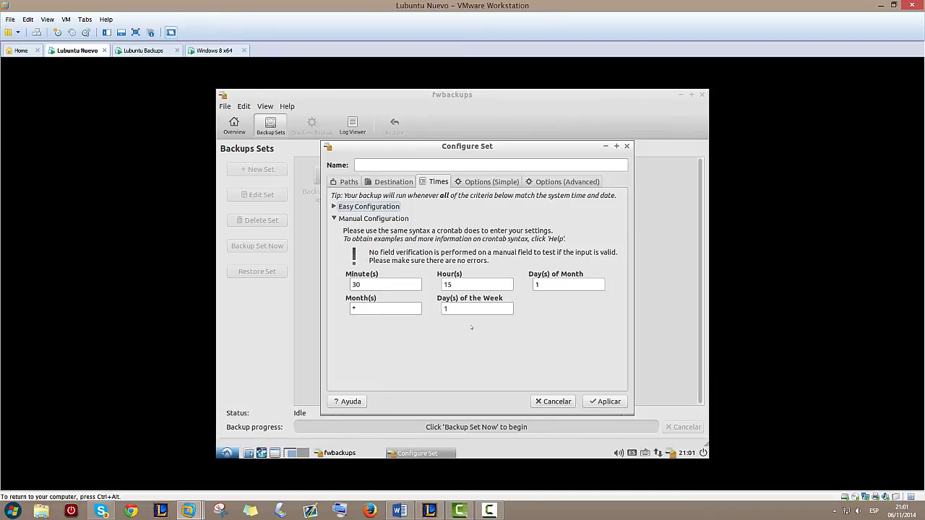
pyautogui.moveTo(461, 149); pyautogui.dragTo(477, 140)
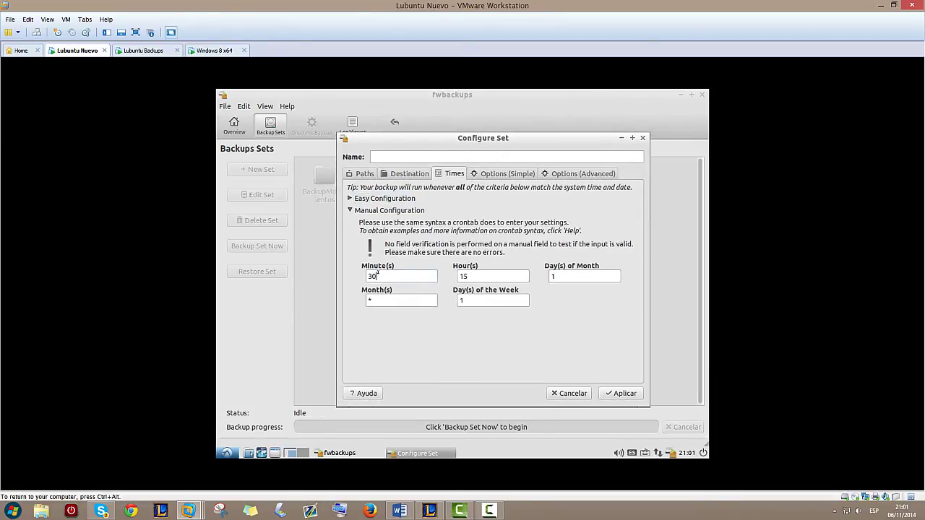
pyautogui.click(380, 276)
pyautogui.click(377, 297)
pyautogui.click(471, 297)
# Review the set's ISOS and Movimientos source paths and the number of old backups to keep, and try to apply the unnamed set
pyautogui.click(364, 175)
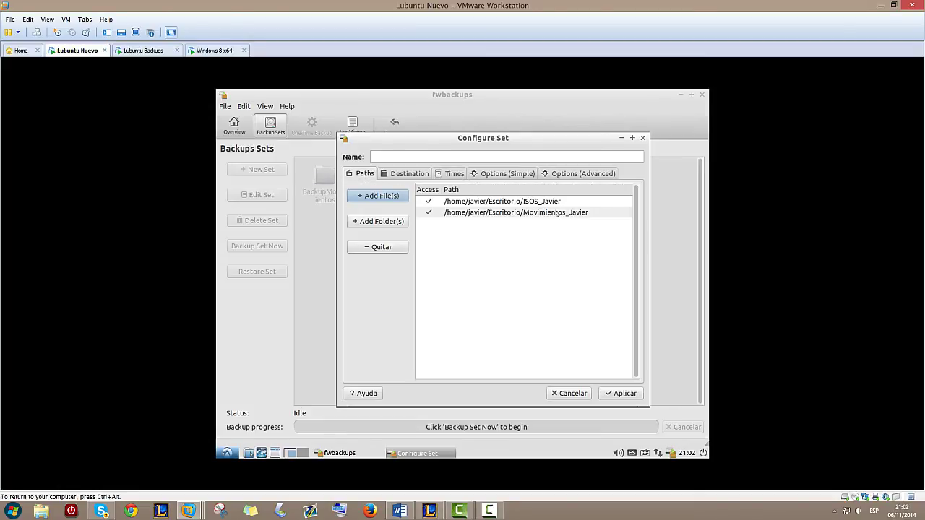
pyautogui.click(522, 202)
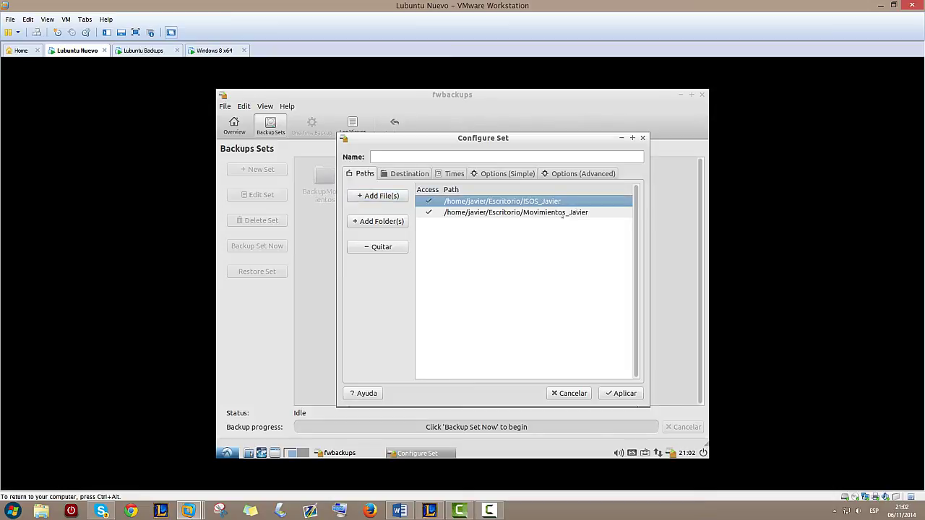
pyautogui.click(556, 213)
pyautogui.click(508, 173)
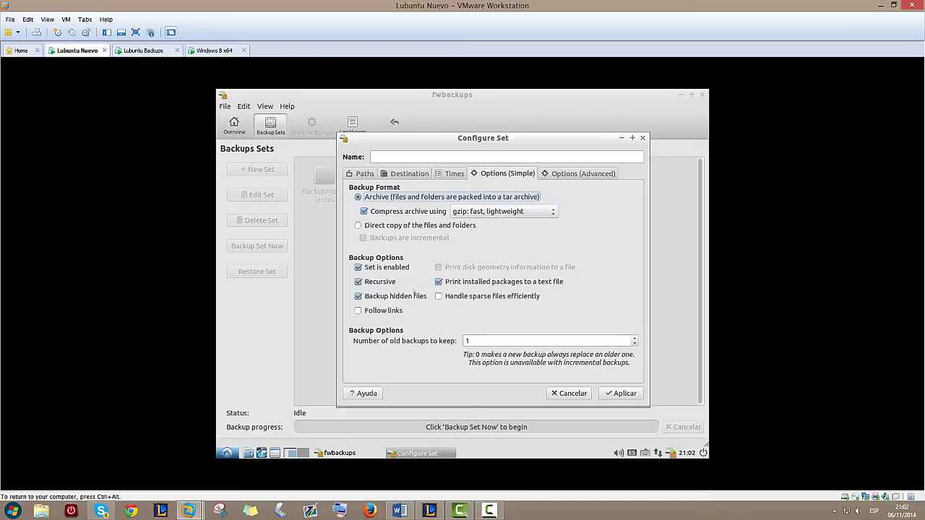
pyautogui.click(482, 343)
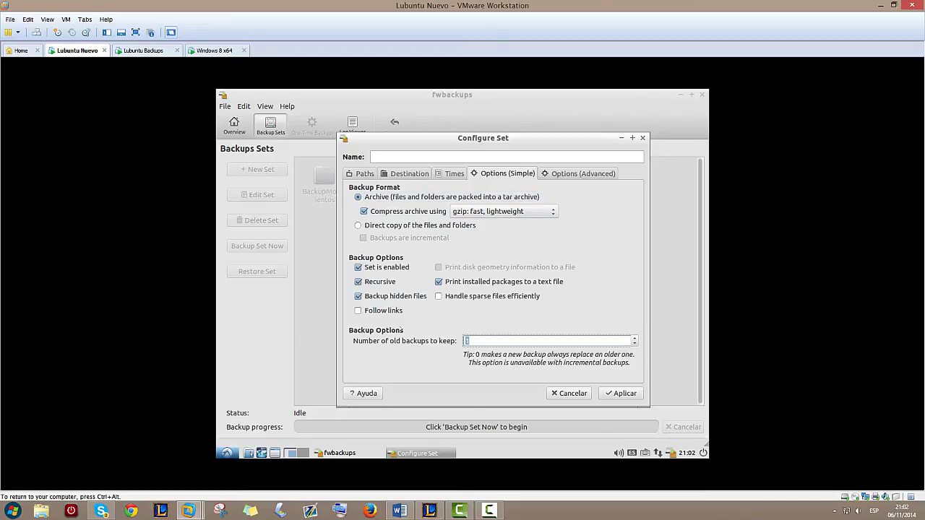
pyautogui.click(623, 394)
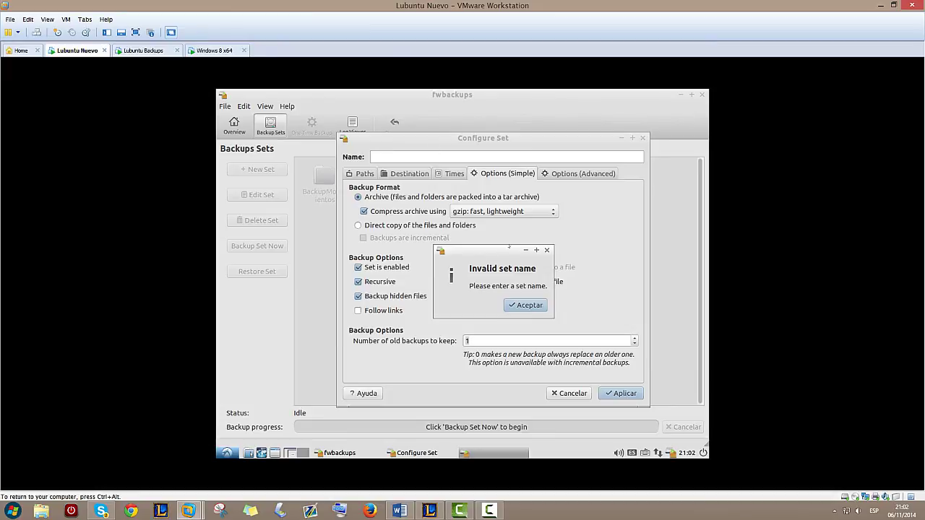
pyautogui.press('Return')
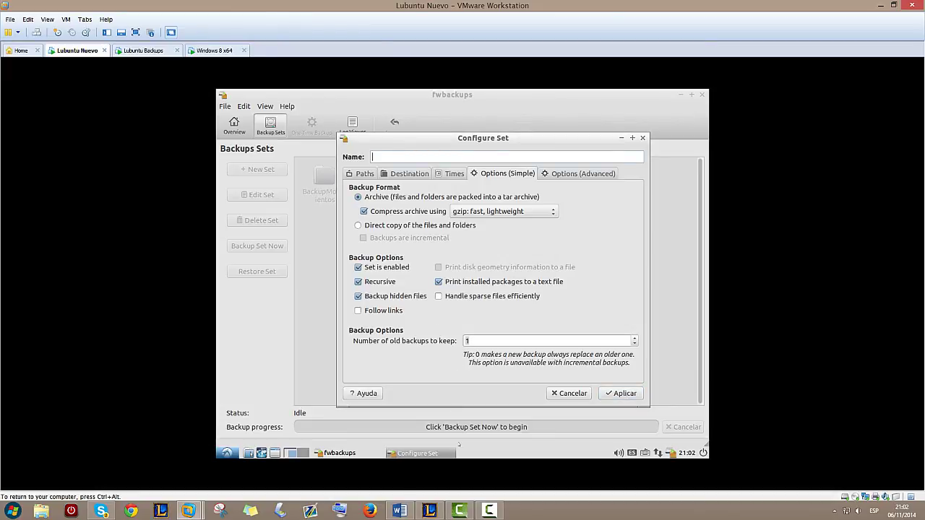
# Check the required backup name in the Practica 3 Copias Word document, then return to the Lubuntu Nuevo machine
pyautogui.click(398, 511)
pyautogui.scroll(1, 303, 118)
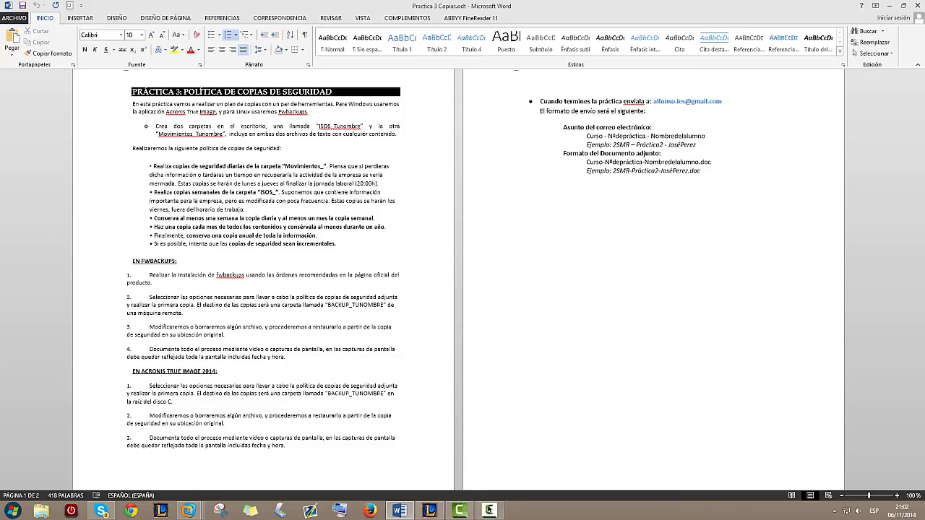
pyautogui.moveTo(188, 510)
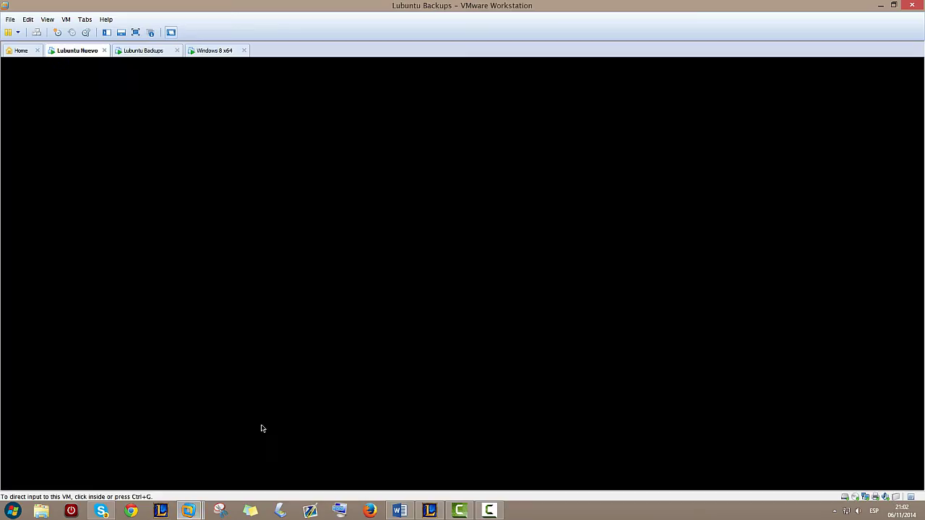
pyautogui.click(271, 451)
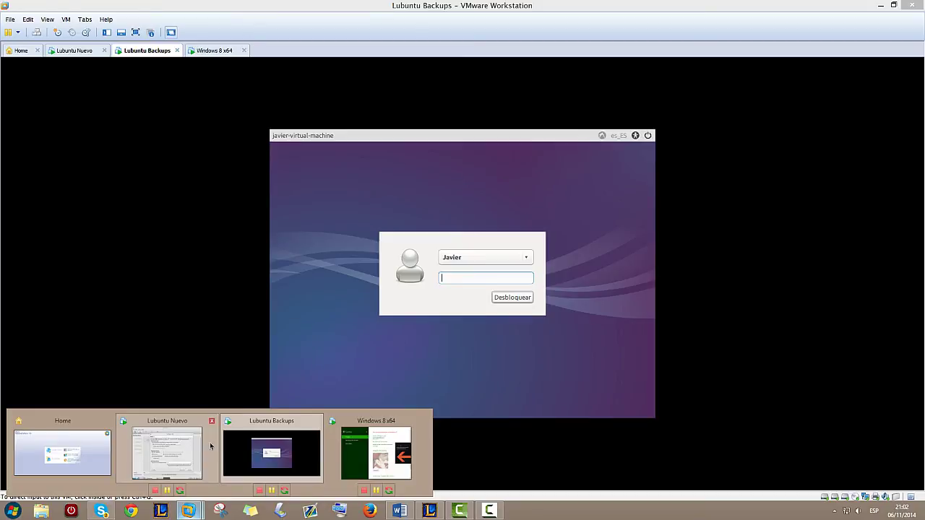
pyautogui.click(211, 446)
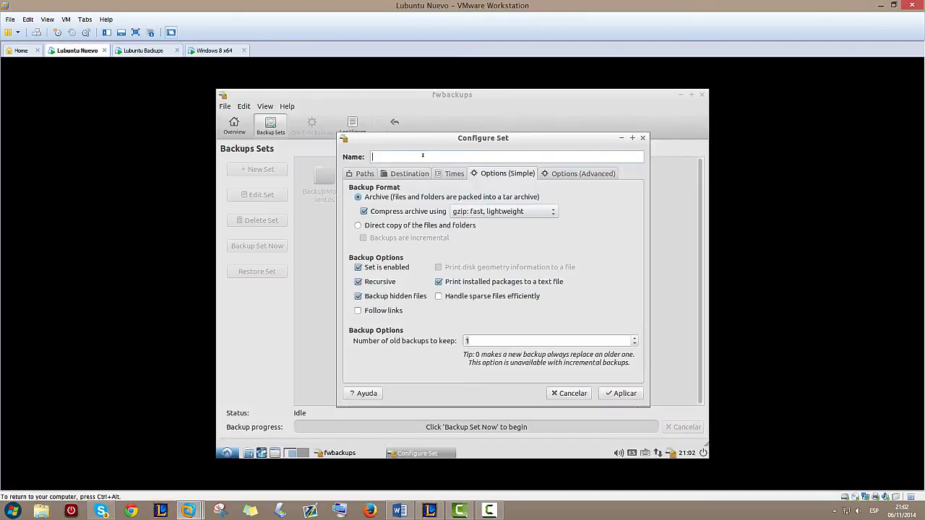
# Name the new set Backup_ followed by the owner's first name and save it
pyautogui.write('backups')
pyautogui.press('BackSpace')
pyautogui.press('BackSpace')
pyautogui.press('BackSpace')
pyautogui.press('BackSpace')
pyautogui.press('BackSpace')
pyautogui.press('BackSpace')
pyautogui.write('ackup_Javier')
pyautogui.click(621, 393)
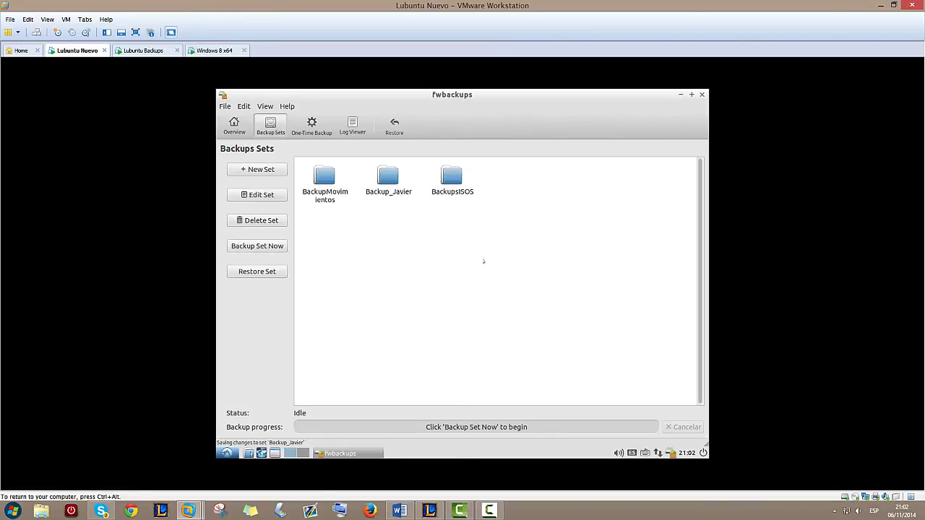
pyautogui.click(344, 202)
pyautogui.click(349, 258)
pyautogui.click(280, 246)
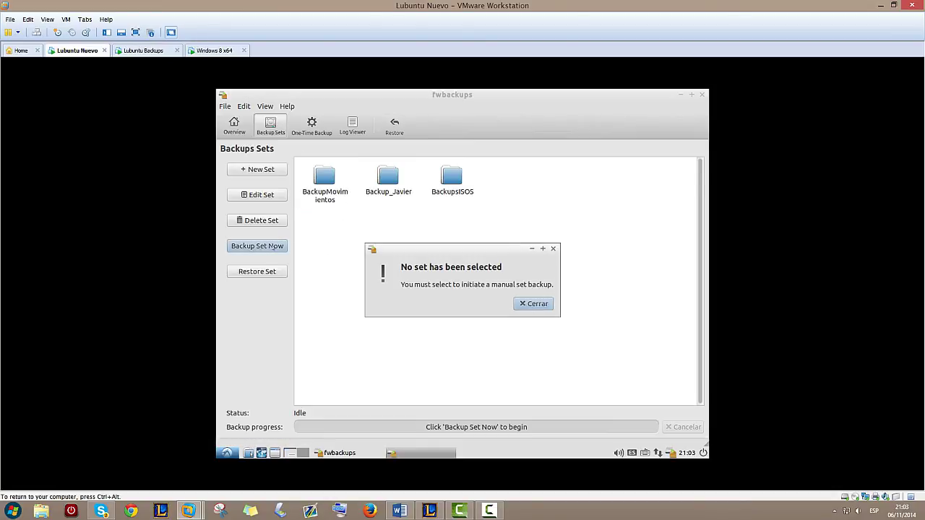
pyautogui.click(535, 304)
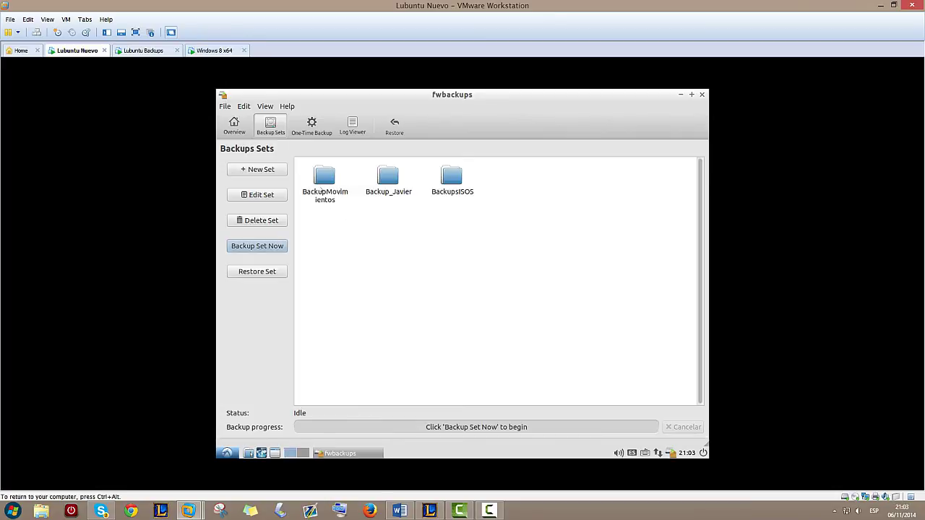
# Run the newly created local backup set immediately, finish the operation and minimize fwbackups
pyautogui.click(395, 189)
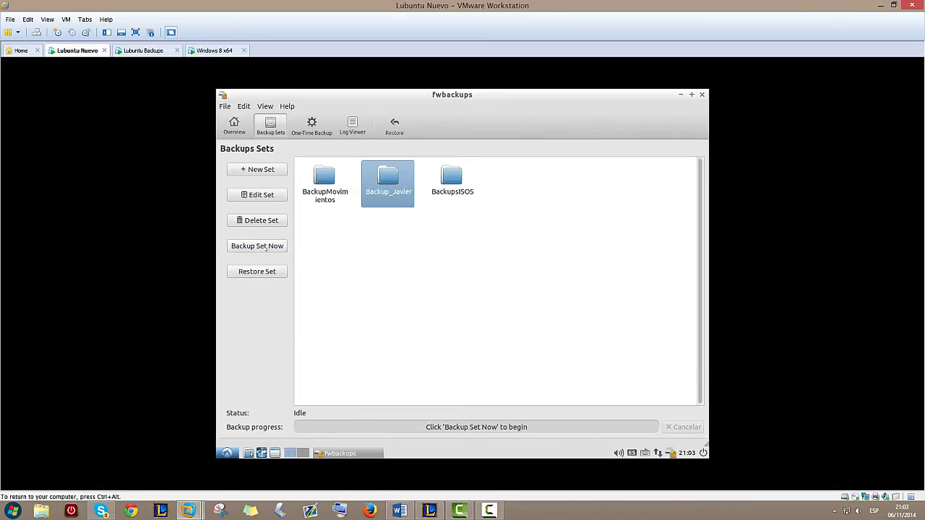
pyautogui.click(265, 246)
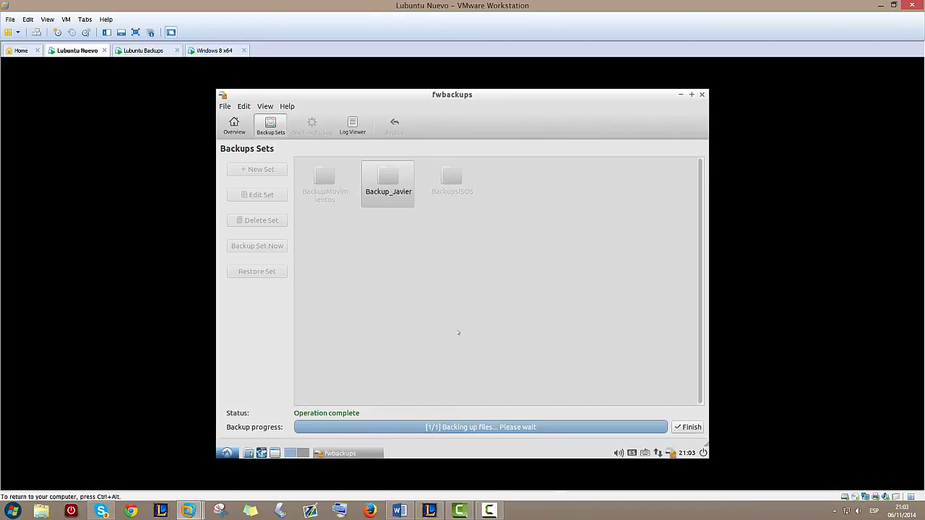
pyautogui.click(687, 427)
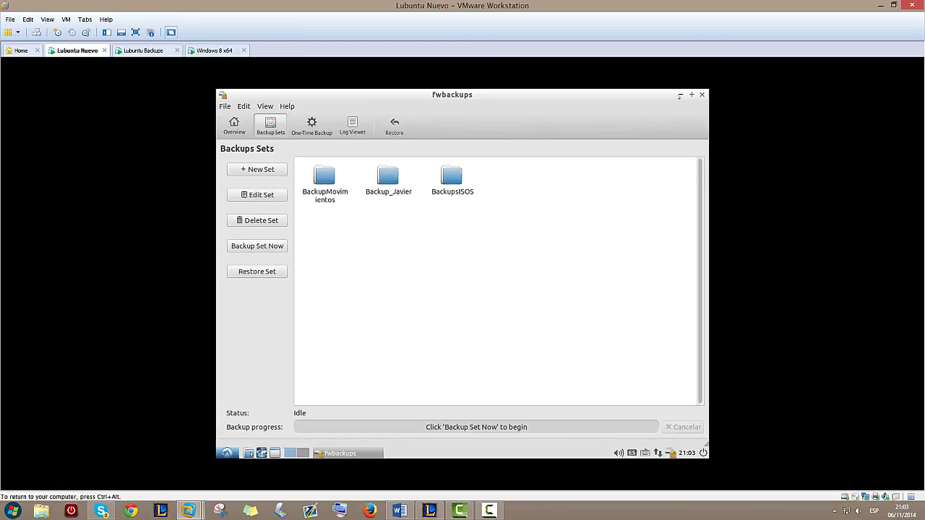
pyautogui.click(679, 95)
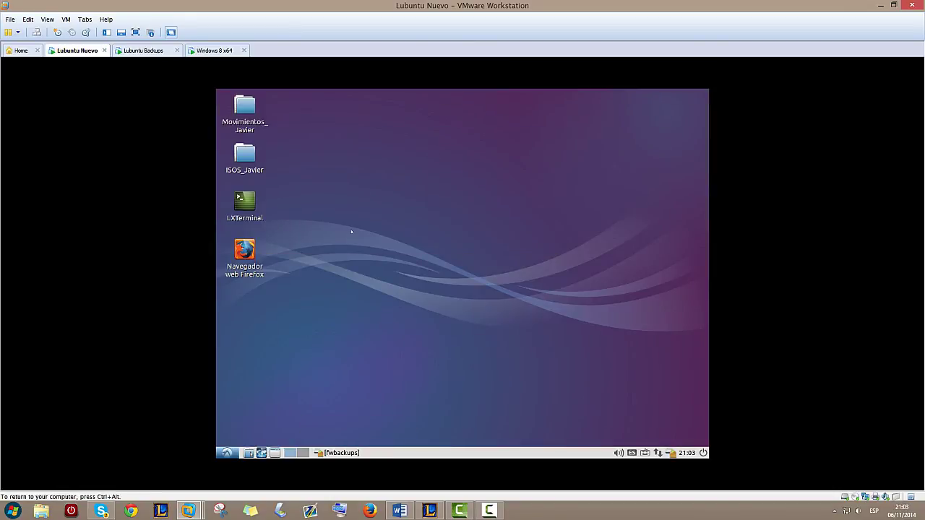
# Open the new archive in the home Backups folder, check its folder contents, and close the archive and file manager
pyautogui.click(248, 453)
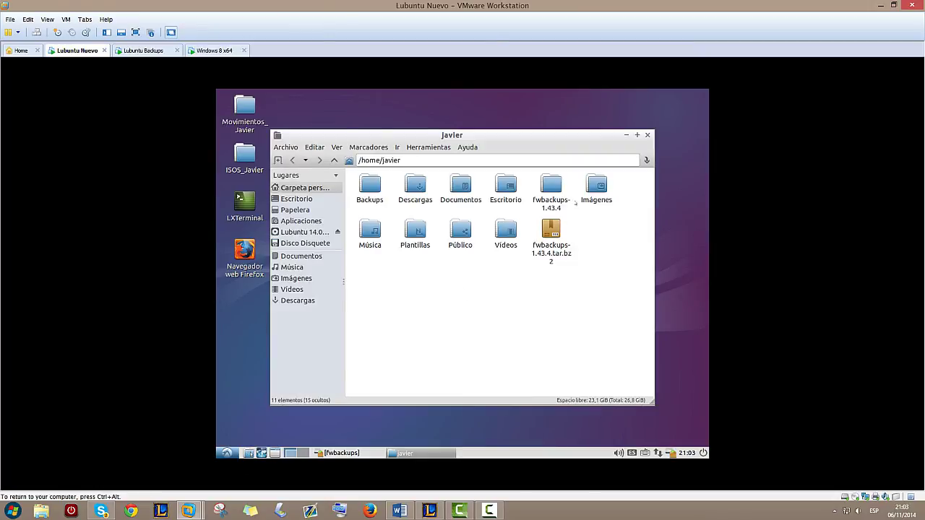
pyautogui.doubleClick(369, 187)
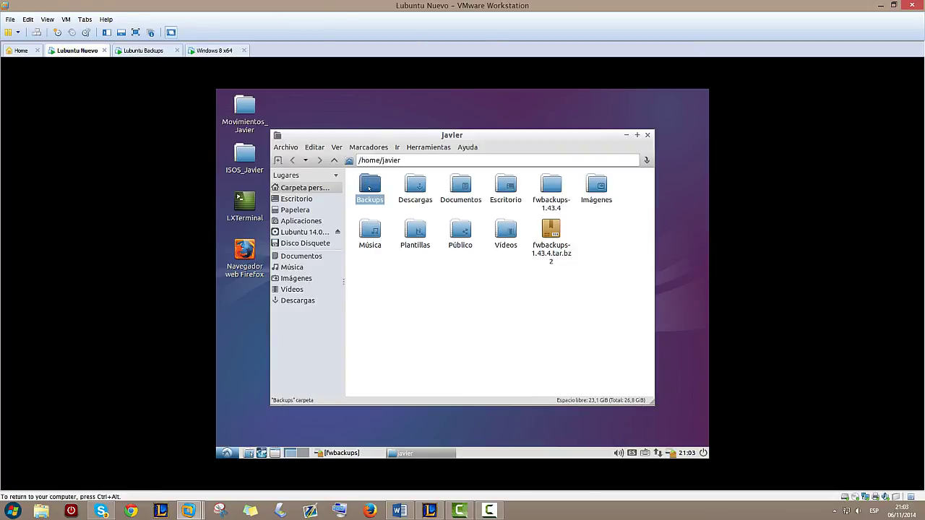
pyautogui.click(369, 182)
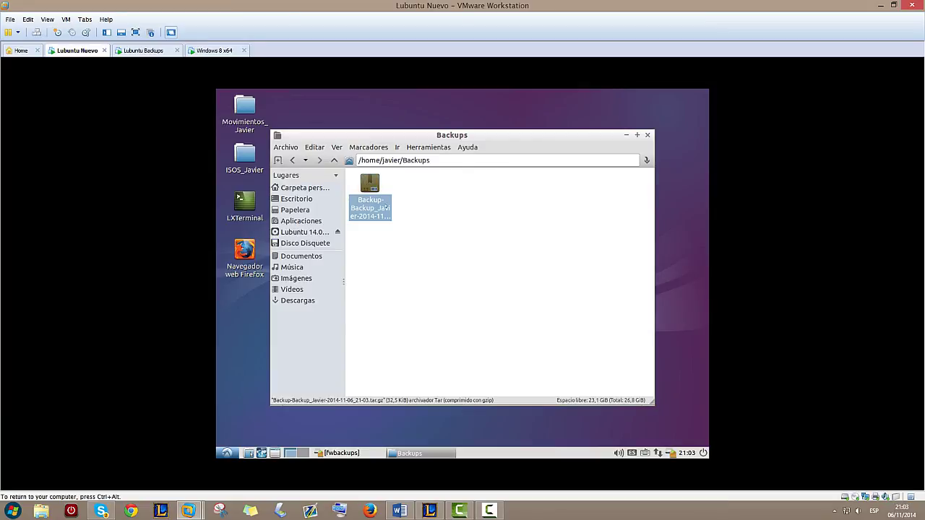
pyautogui.doubleClick(374, 186)
pyautogui.click(242, 186)
pyautogui.doubleClick(243, 186)
pyautogui.doubleClick(243, 185)
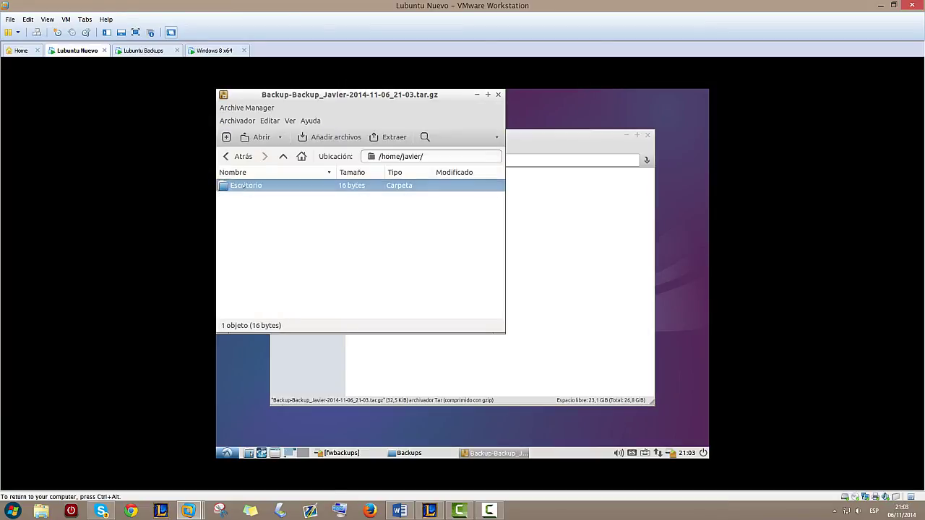
pyautogui.doubleClick(243, 186)
pyautogui.click(498, 94)
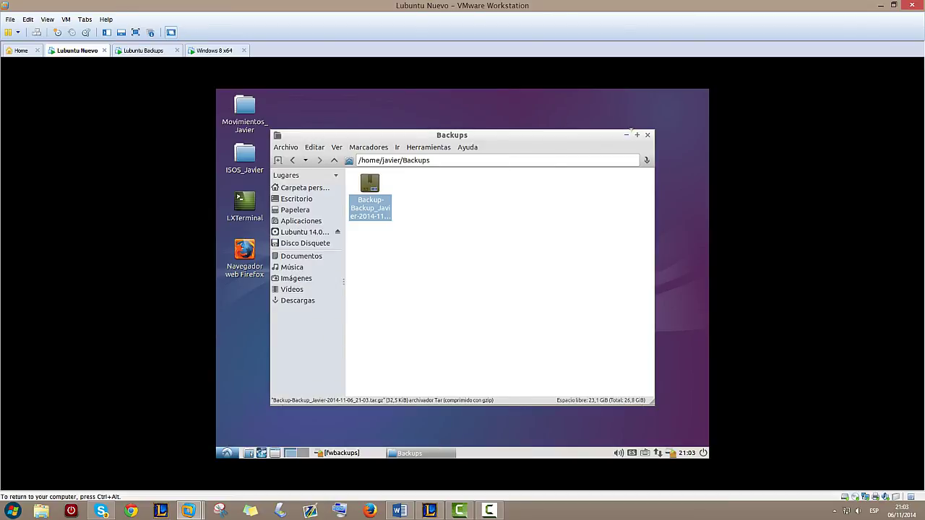
pyautogui.click(646, 135)
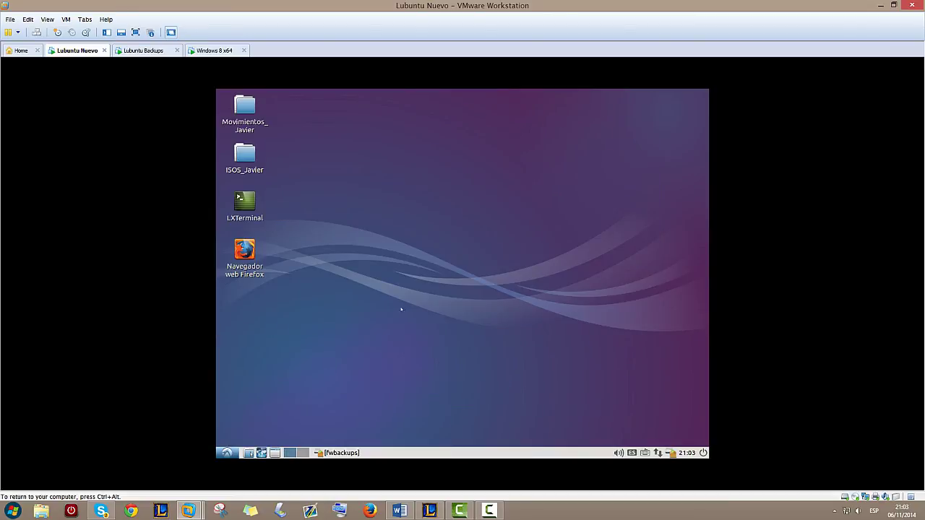
pyautogui.click(340, 452)
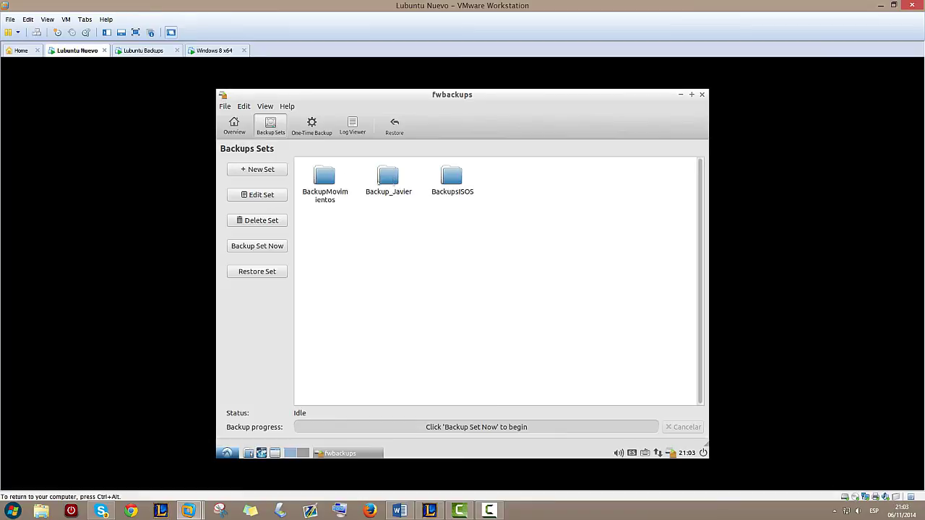
pyautogui.click(387, 180)
pyautogui.click(680, 94)
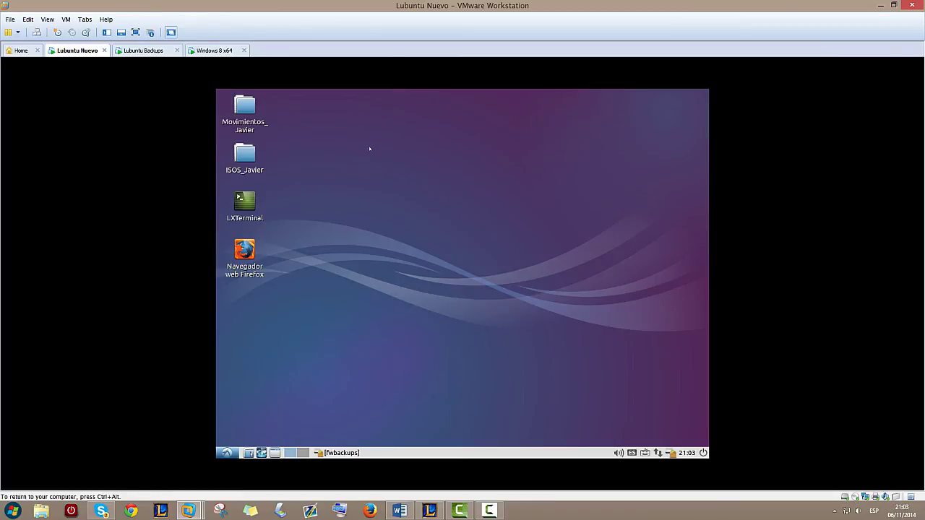
# Move the fich1 file from the desktop's Movimientos folder to the trash and close the folder
pyautogui.click(244, 109)
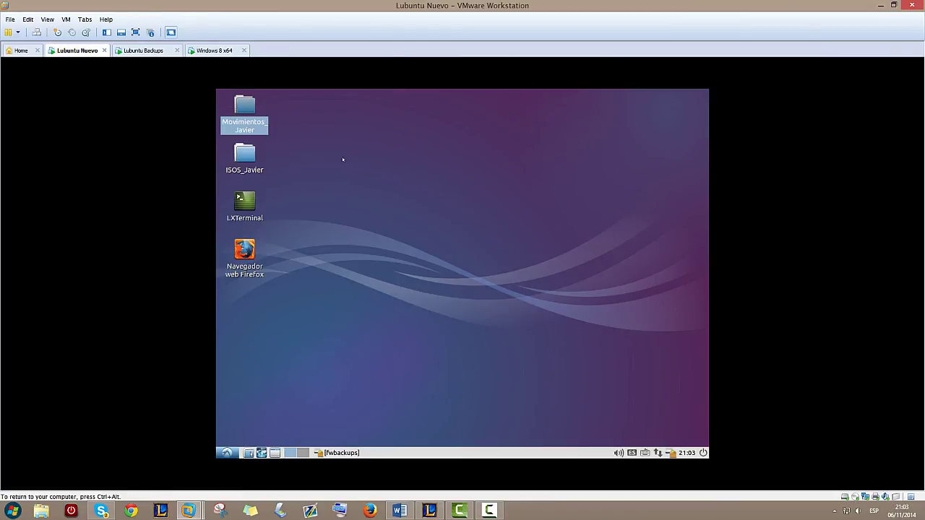
pyautogui.click(299, 163)
pyautogui.doubleClick(244, 108)
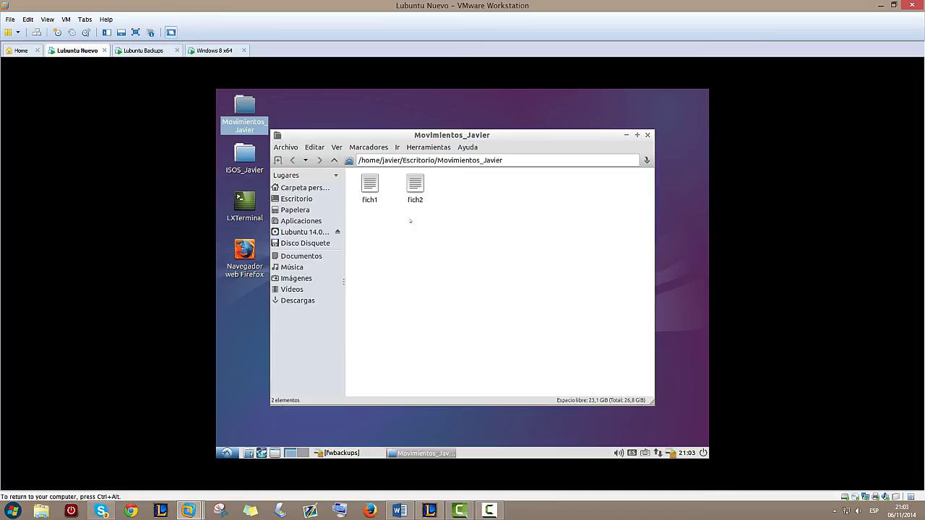
pyautogui.click(366, 187)
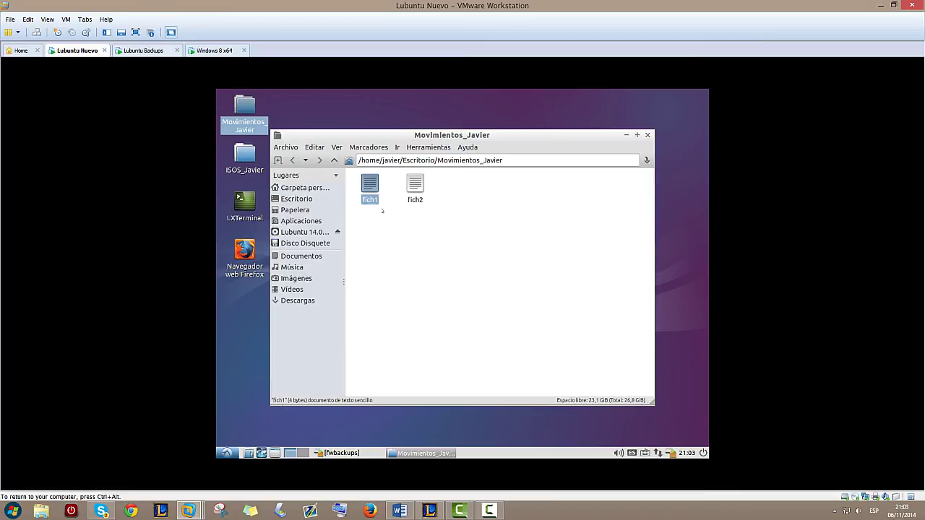
pyautogui.rightClick(371, 184)
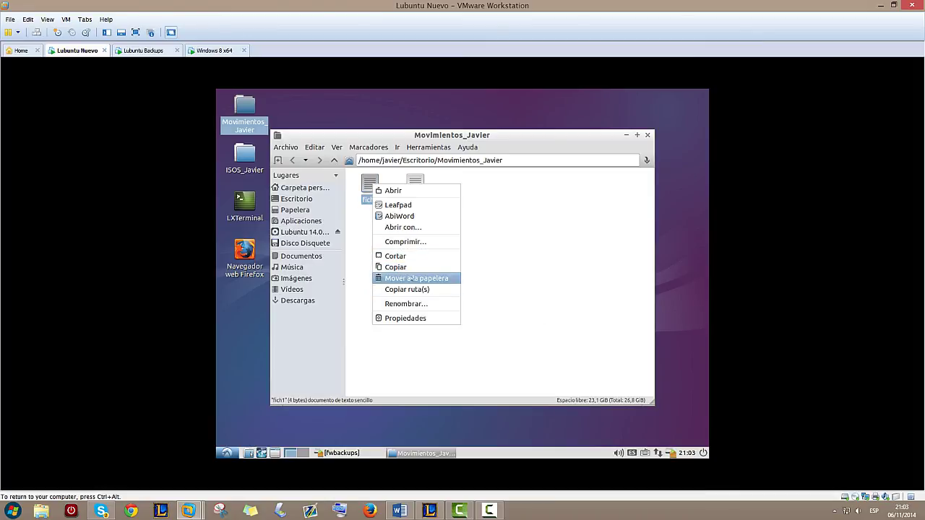
pyautogui.click(431, 278)
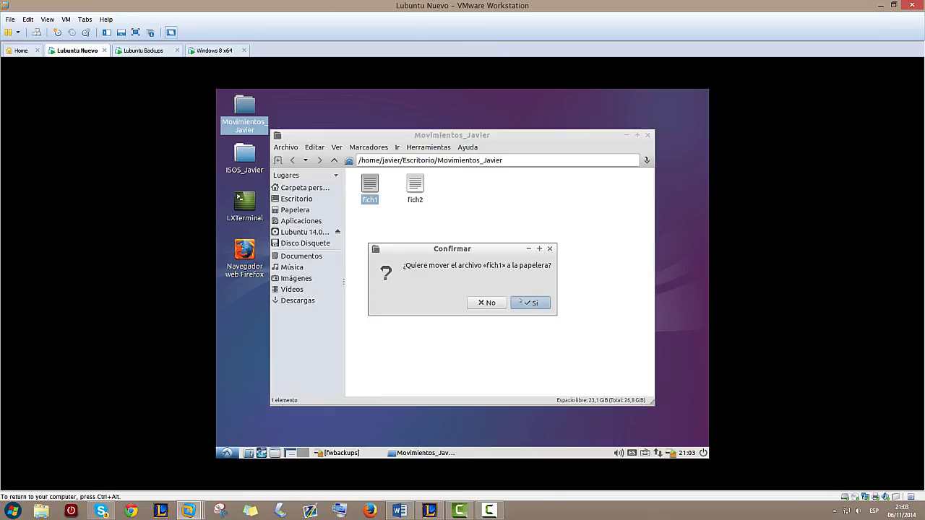
pyautogui.click(520, 302)
pyautogui.click(648, 135)
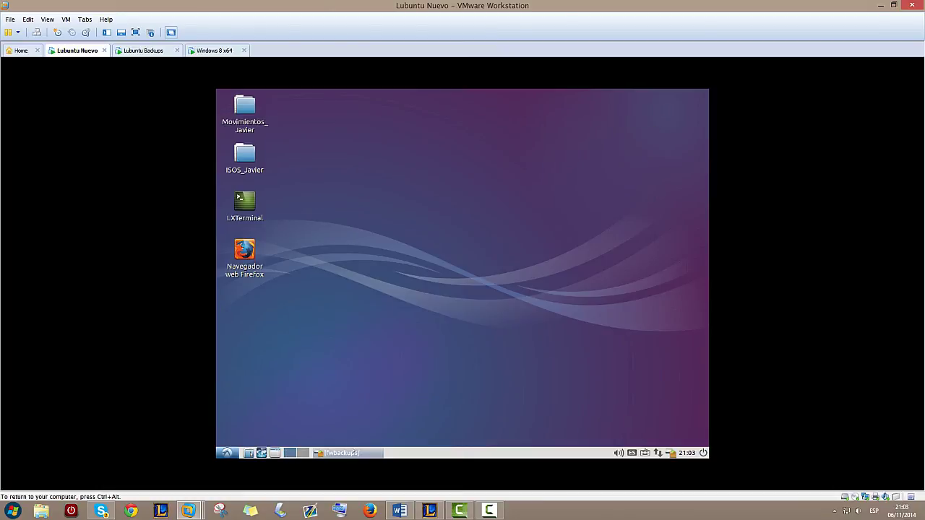
# Select the BackupMovimientos set in fwbackups and locate its matching source folder on the desktop
pyautogui.click(341, 453)
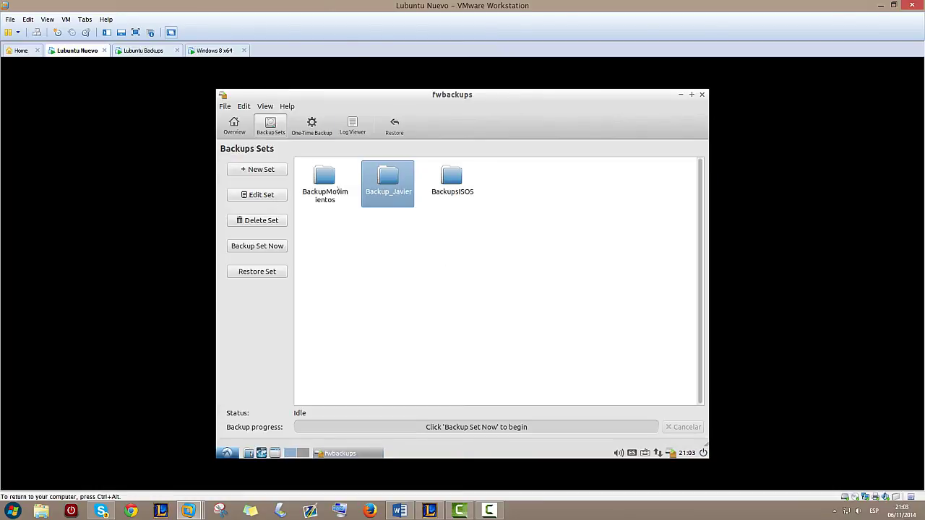
pyautogui.click(421, 192)
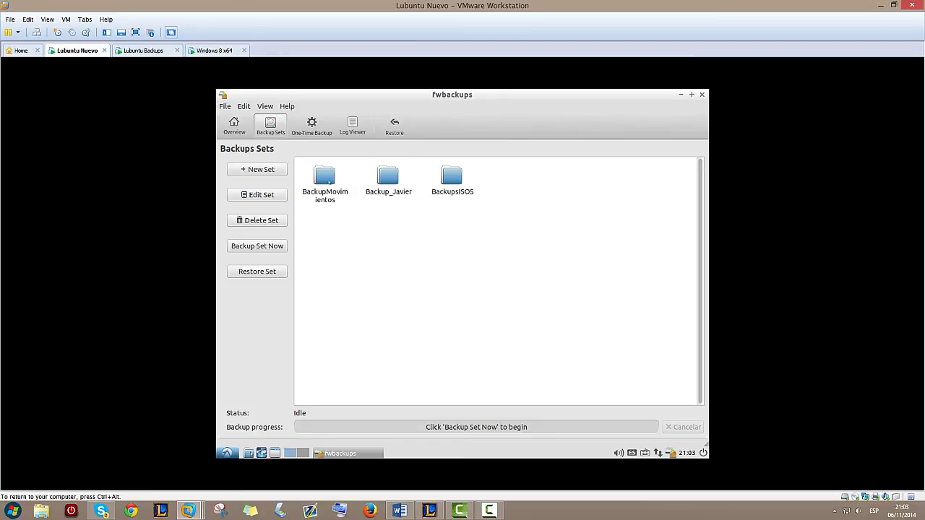
pyautogui.click(340, 192)
pyautogui.click(679, 95)
pyautogui.click(252, 111)
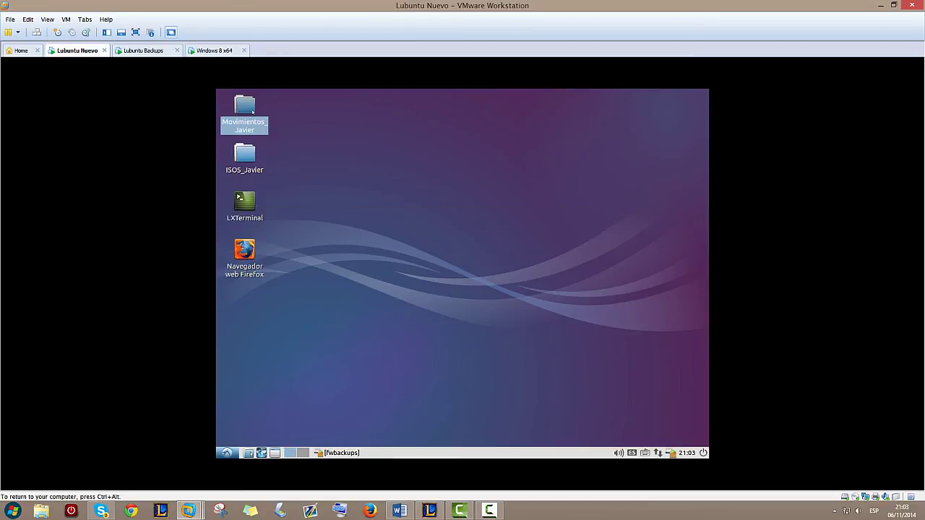
pyautogui.click(372, 452)
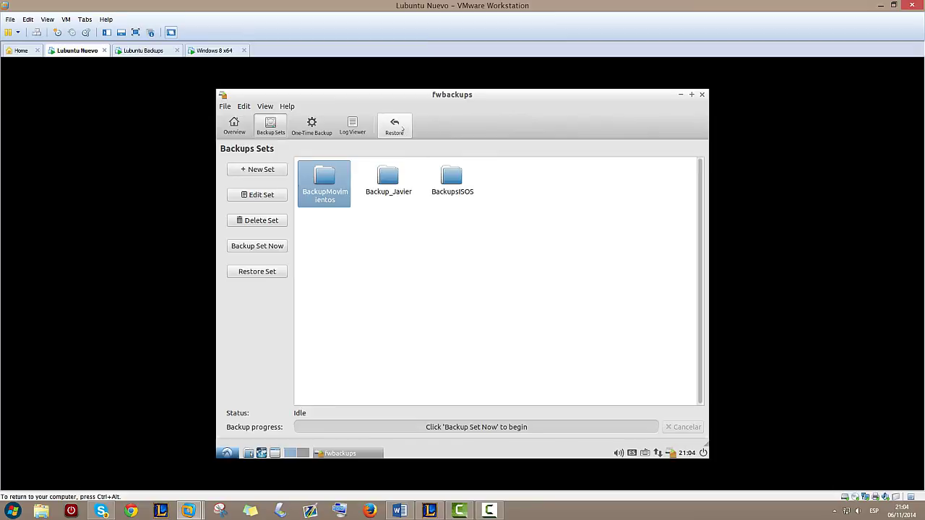
# Review the restore destination and the selectable sets in the Restore Files dialog, and close it without restoring
pyautogui.click(394, 126)
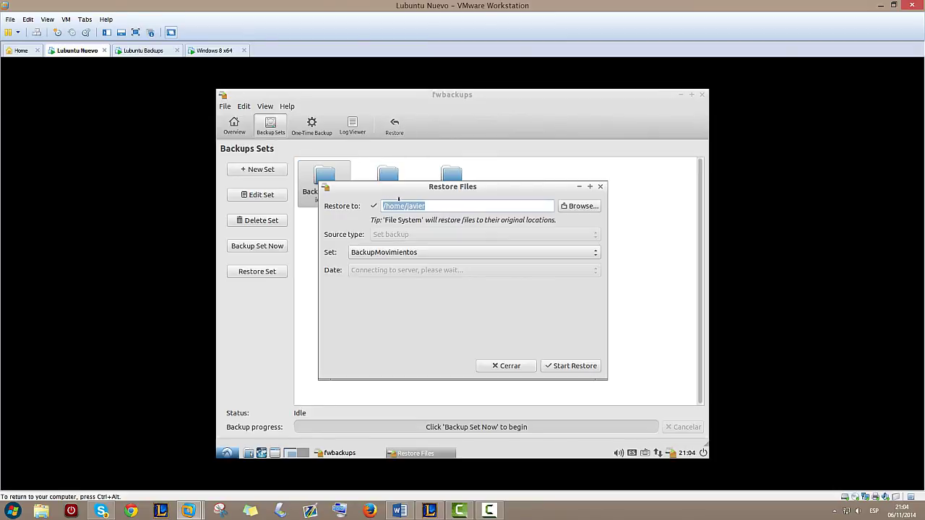
pyautogui.moveTo(354, 194); pyautogui.dragTo(340, 200)
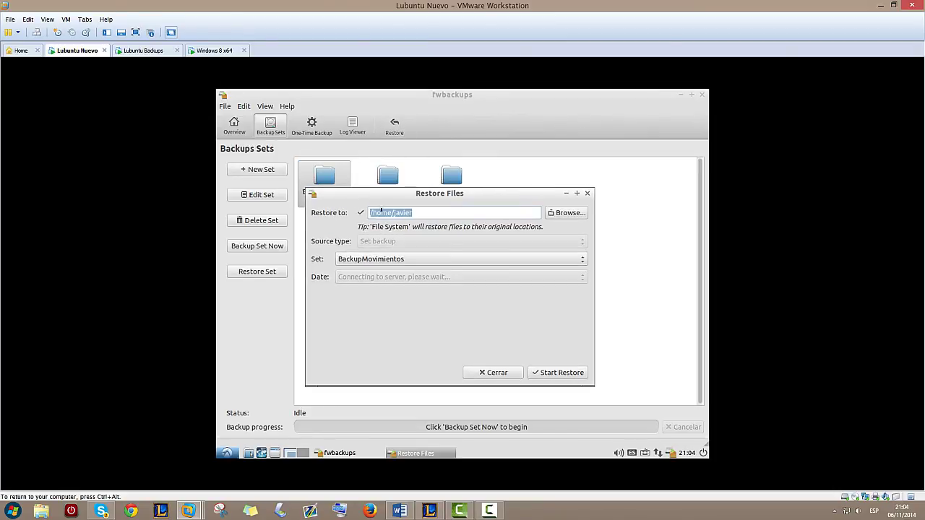
pyautogui.click(440, 209)
pyautogui.click(425, 261)
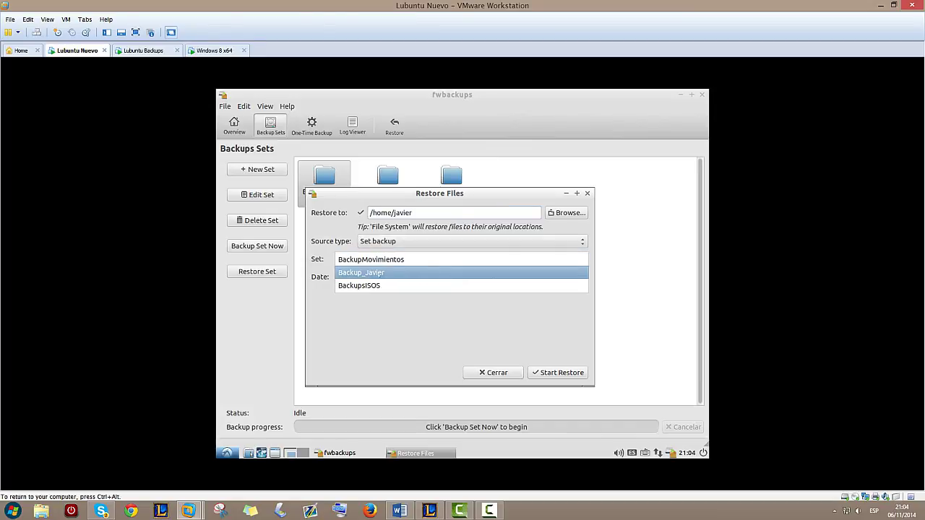
pyautogui.click(407, 260)
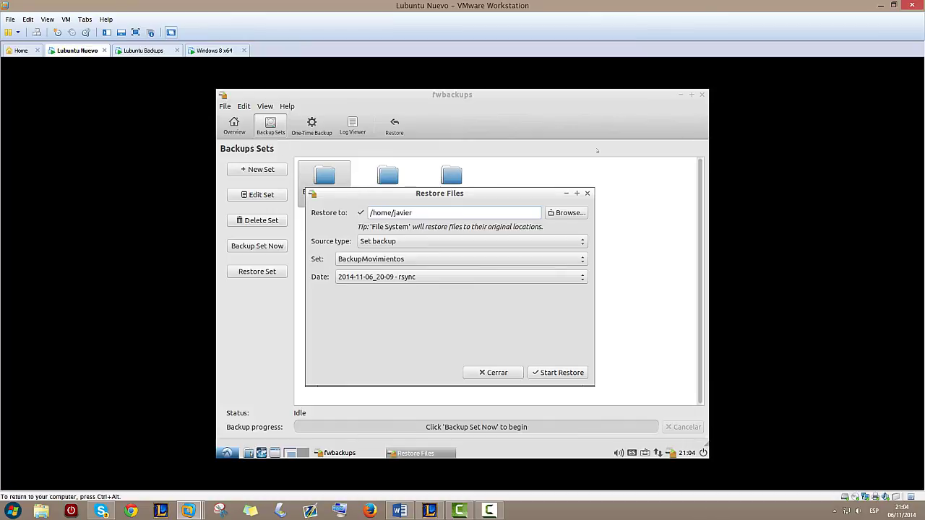
pyautogui.click(504, 373)
pyautogui.click(340, 452)
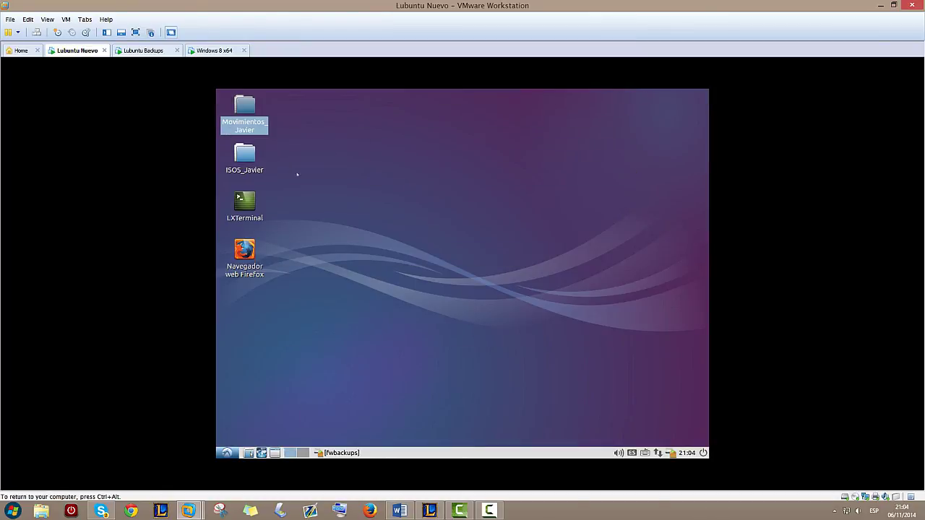
pyautogui.rightClick(302, 183)
pyautogui.moveTo(362, 190)
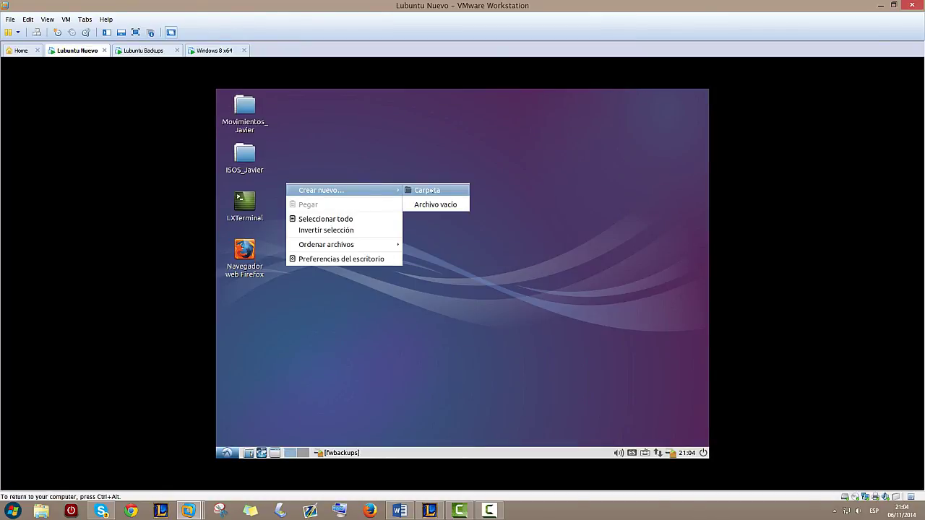
pyautogui.click(434, 190)
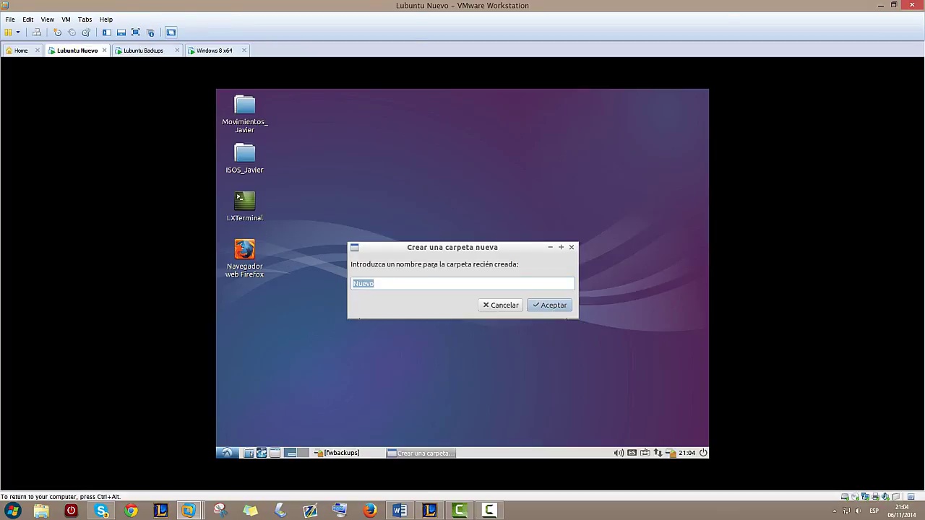
pyautogui.write('Movimiento')
pyautogui.press('BackSpace')
pyautogui.press('BackSpace')
pyautogui.press('BackSpace')
pyautogui.press('BackSpace')
pyautogui.press('BackSpace')
pyautogui.press('BackSpace')
pyautogui.press('BackSpace')
pyautogui.press('BackSpace')
pyautogui.press('BackSpace')
pyautogui.press('BackSpace')
pyautogui.press('Escape')
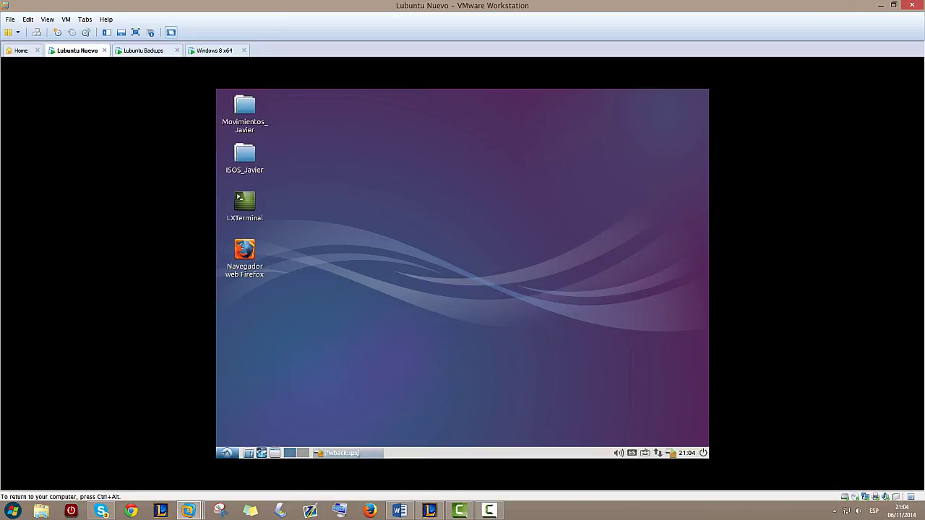
# Restore the BackupMovimientos set dated 2014-11-06_20-09 to the desktop's Movimientos folder, finish the operation and minimize fwbackups
pyautogui.click(339, 453)
pyautogui.click(392, 133)
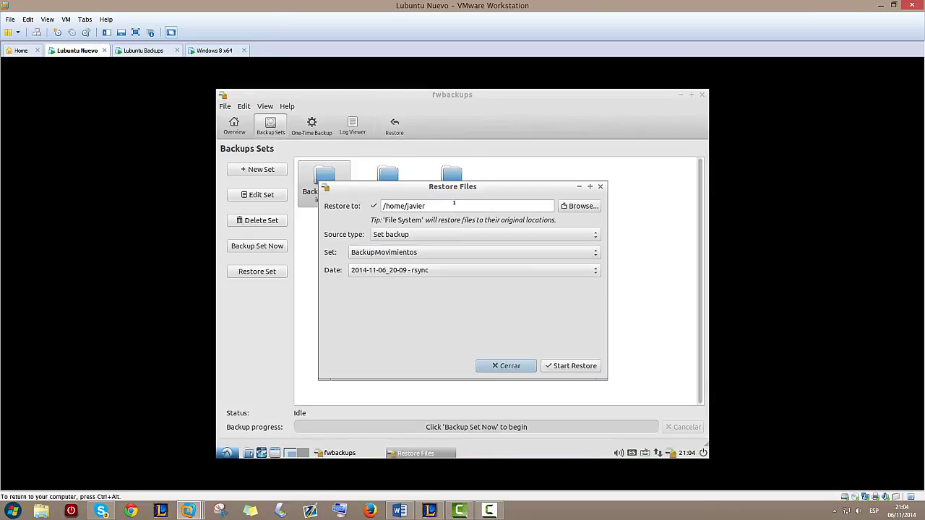
pyautogui.click(579, 206)
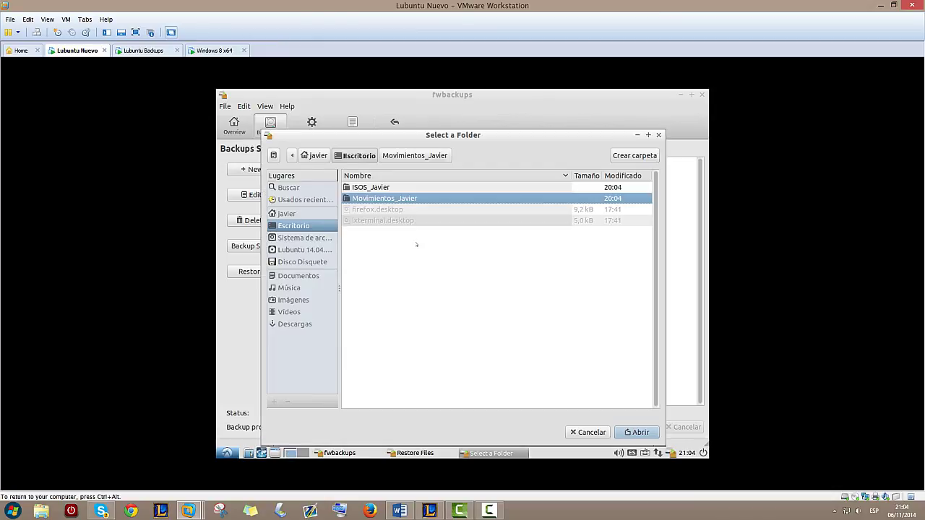
pyautogui.click(635, 431)
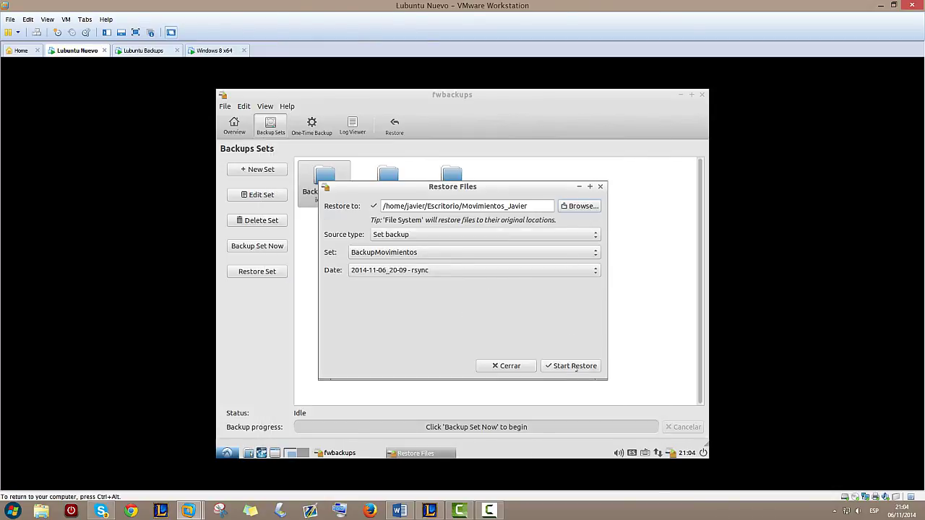
pyautogui.click(576, 366)
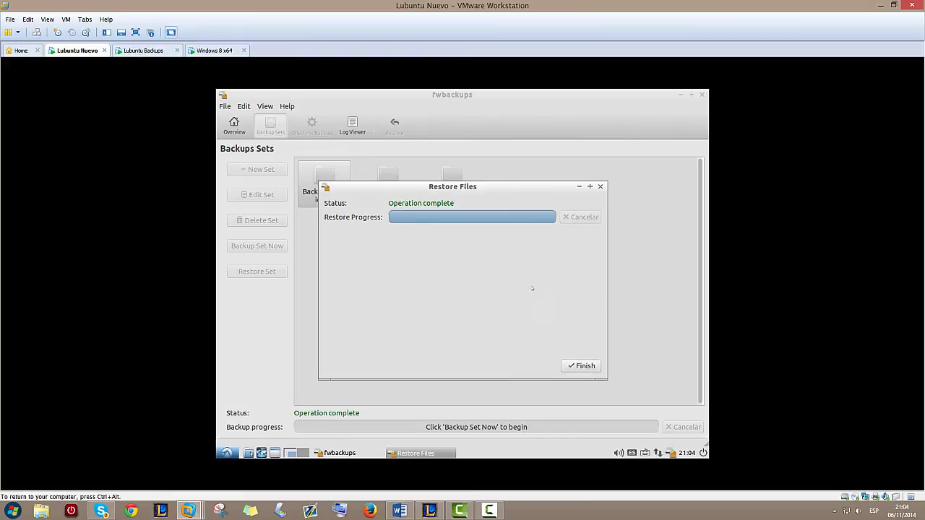
pyautogui.click(581, 365)
pyautogui.click(680, 94)
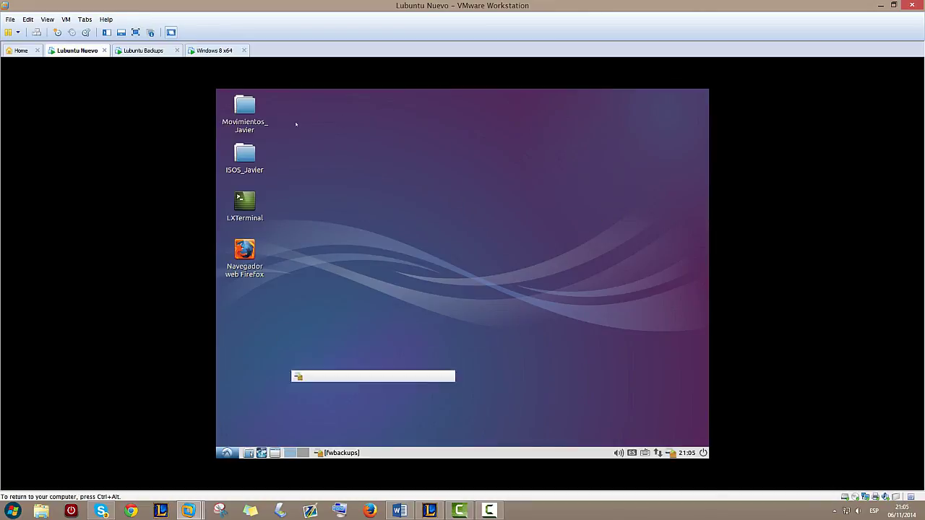
# Browse the restored home folder inside the desktop's Movimientos folder and open the recovered fich1 file to check its text
pyautogui.doubleClick(245, 108)
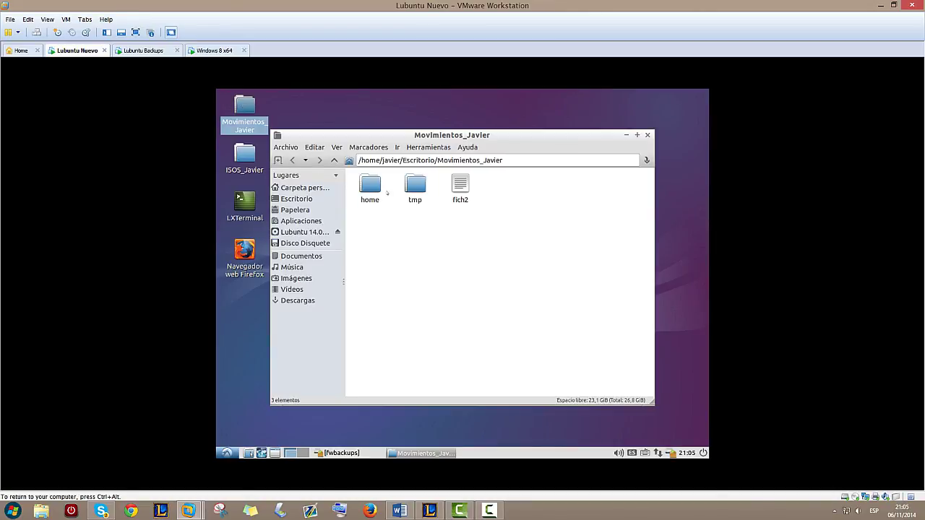
pyautogui.doubleClick(370, 185)
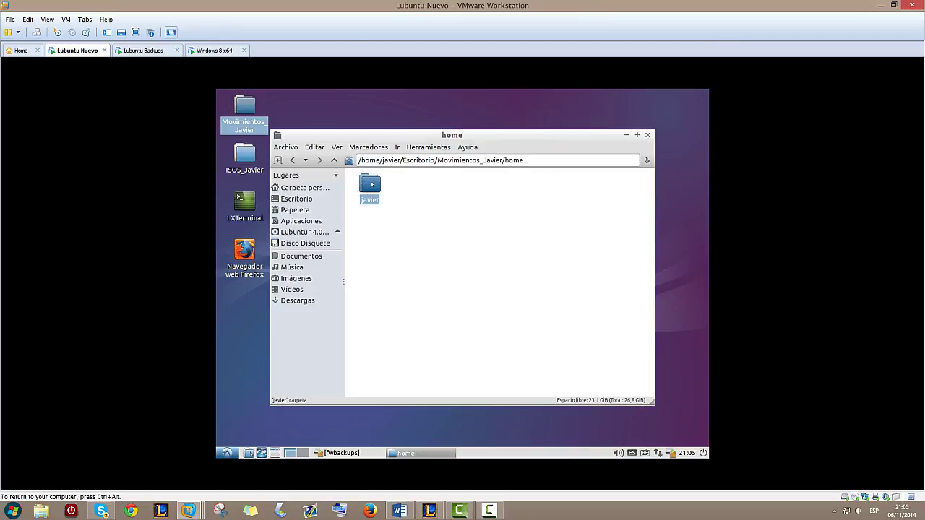
pyautogui.doubleClick(370, 184)
pyautogui.doubleClick(370, 184)
pyautogui.doubleClick(372, 184)
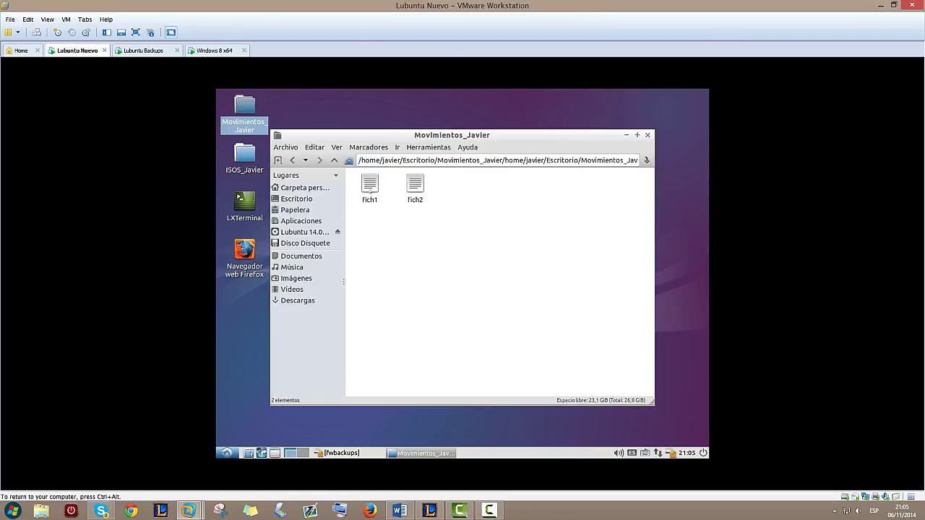
pyautogui.doubleClick(370, 184)
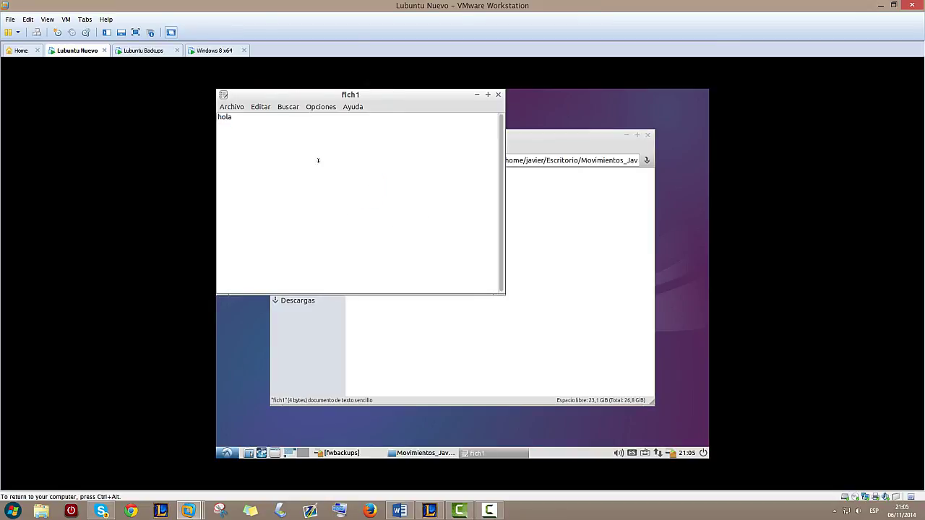
# Close the fich1 file and the restored folder's window, return to fwbackups and clear the set selection
pyautogui.moveTo(318, 94); pyautogui.dragTo(369, 134)
pyautogui.click(545, 136)
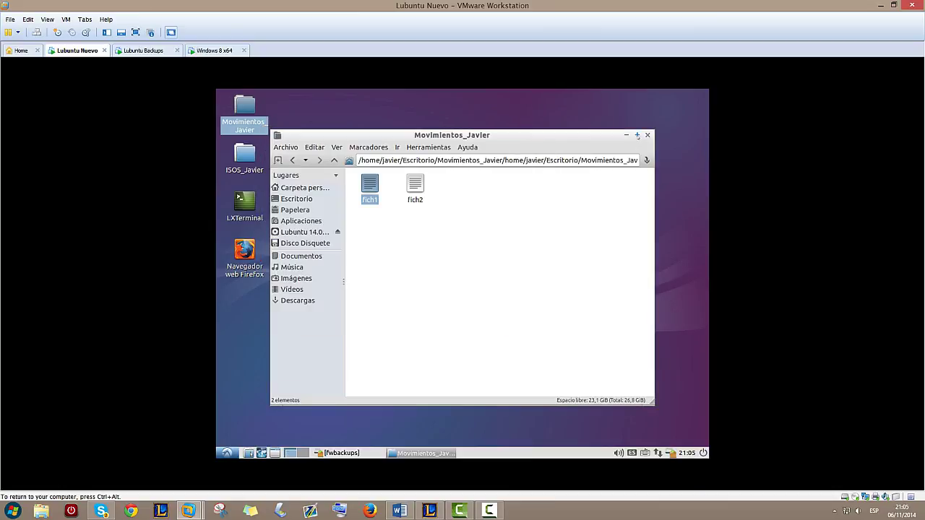
pyautogui.hotkey('alt', 'F4')
pyautogui.click(348, 430)
pyautogui.click(341, 453)
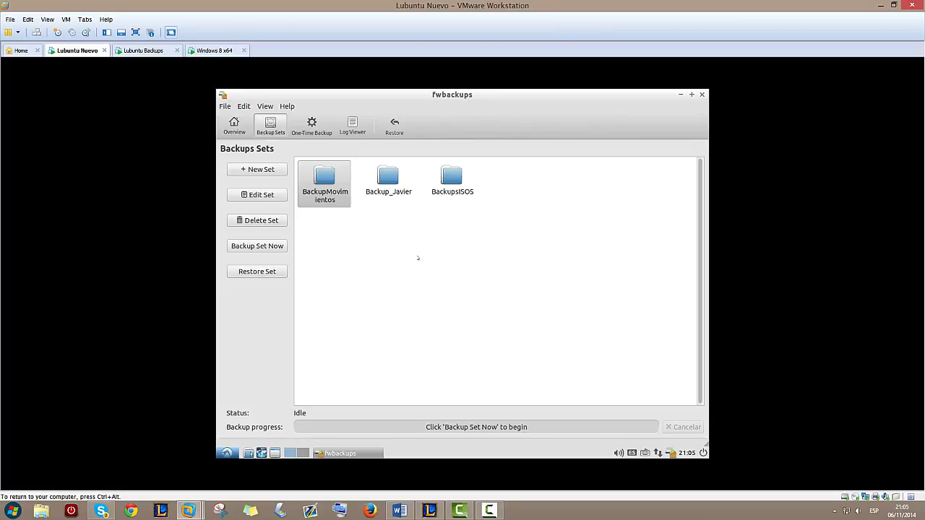
pyautogui.click(476, 246)
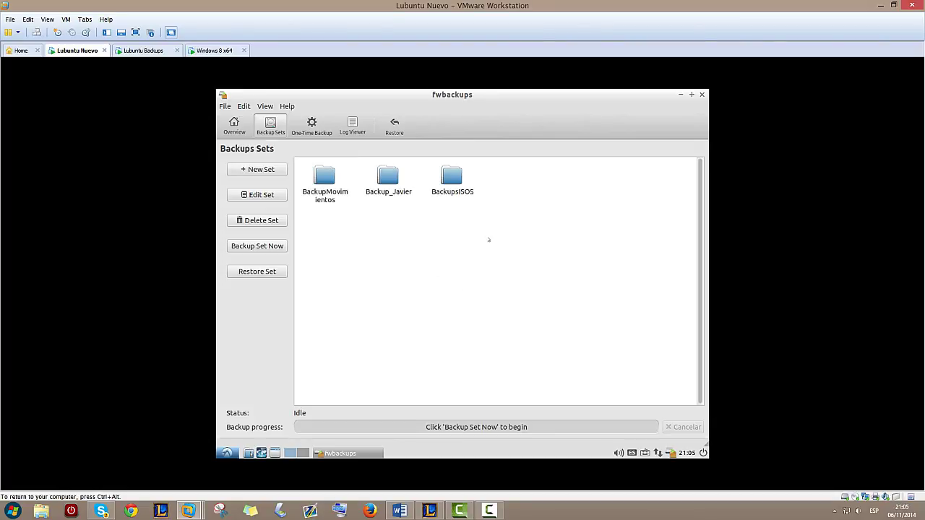
# Start a new backup set and add the desktop's ISOS and Movimientos folders as its source paths
pyautogui.click(262, 168)
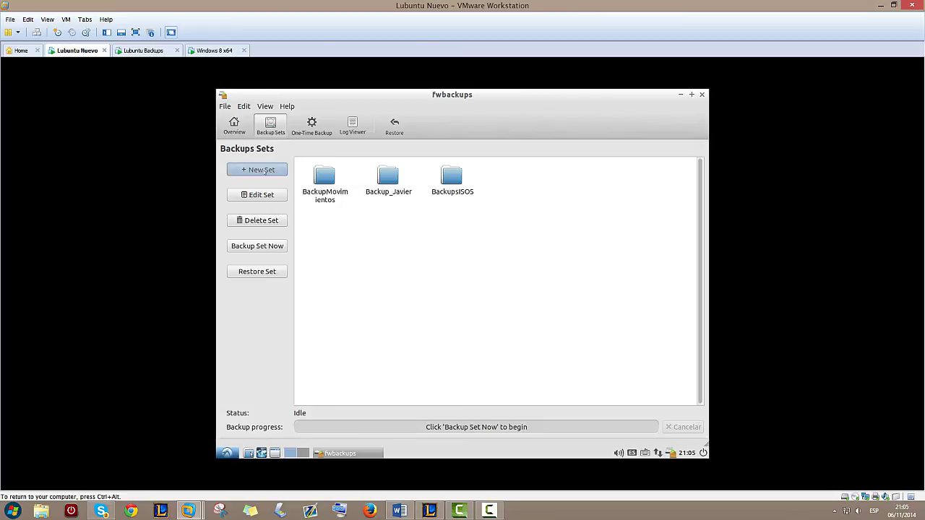
pyautogui.click(361, 234)
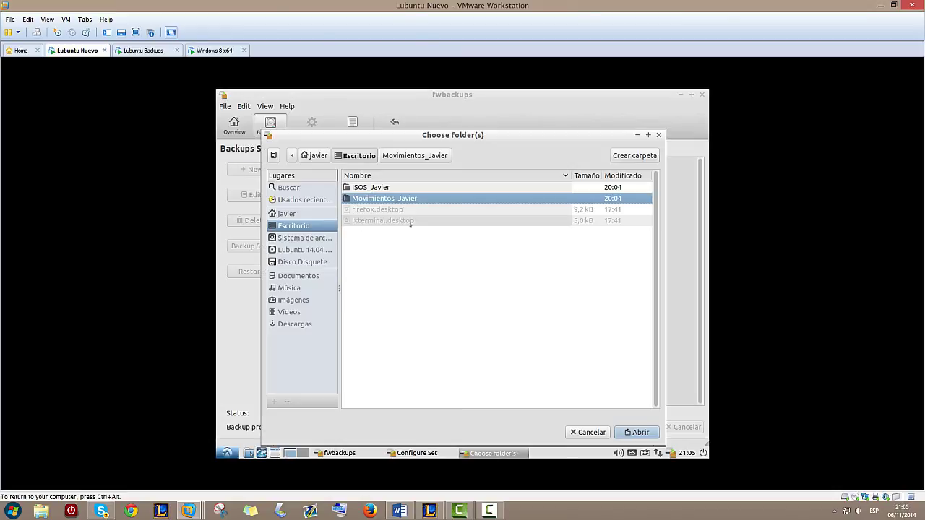
pyautogui.click(391, 188)
pyautogui.keyDown('ctrl'); pyautogui.click(390, 198); pyautogui.keyUp('ctrl')
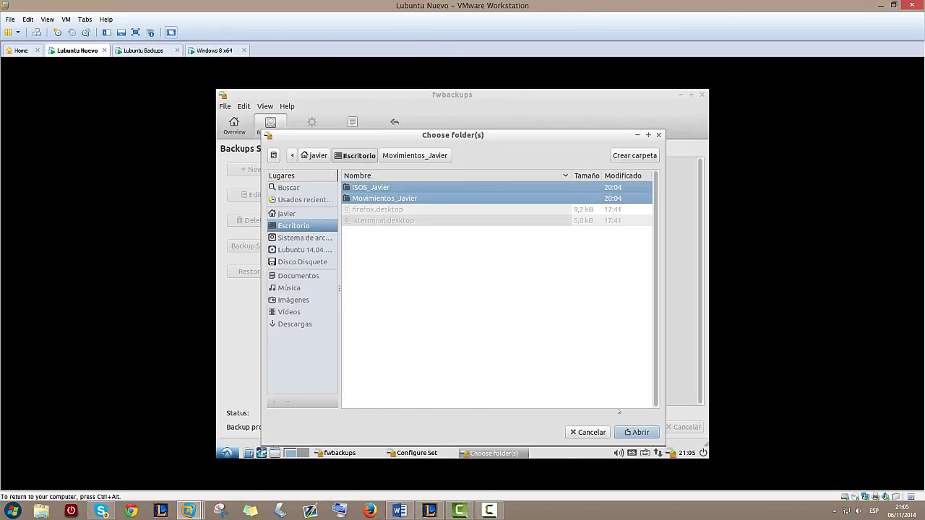
pyautogui.click(630, 431)
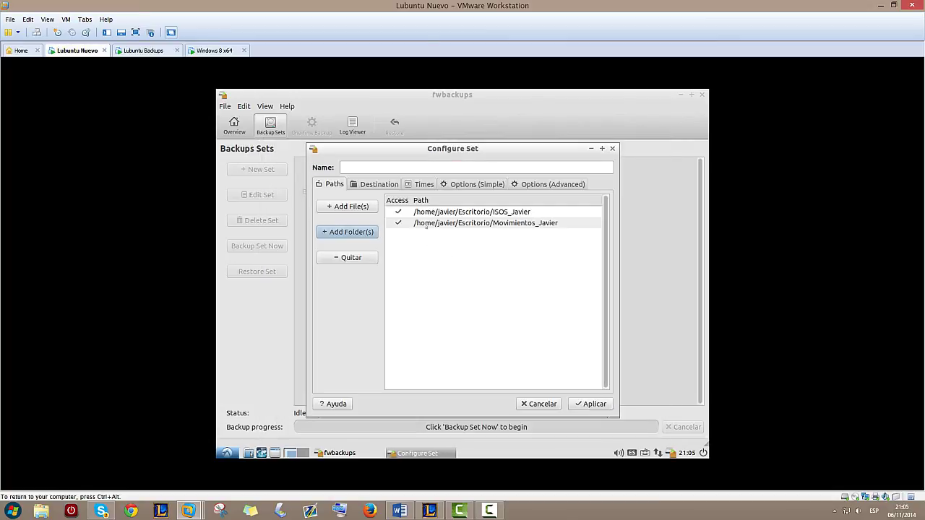
# Set the new set's destination to the local Backups folder inside the home folder
pyautogui.click(376, 184)
pyautogui.click(419, 216)
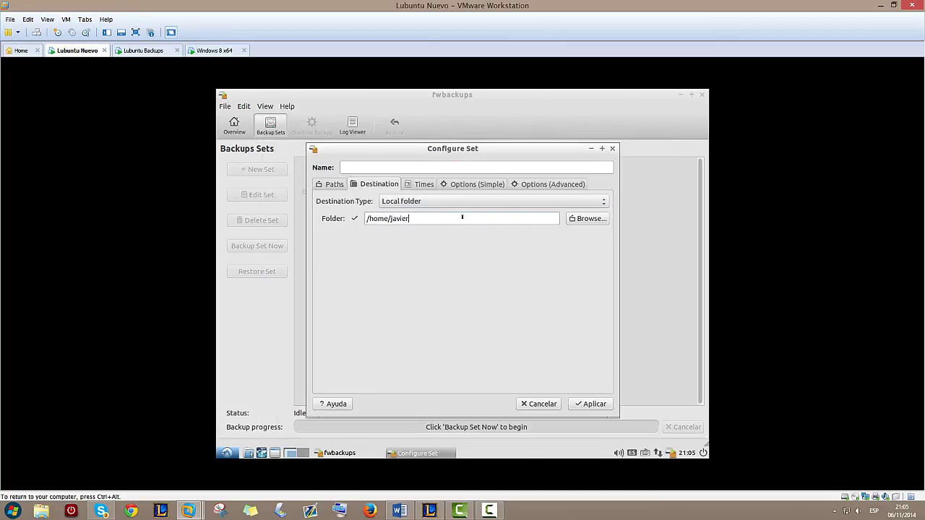
pyautogui.click(587, 219)
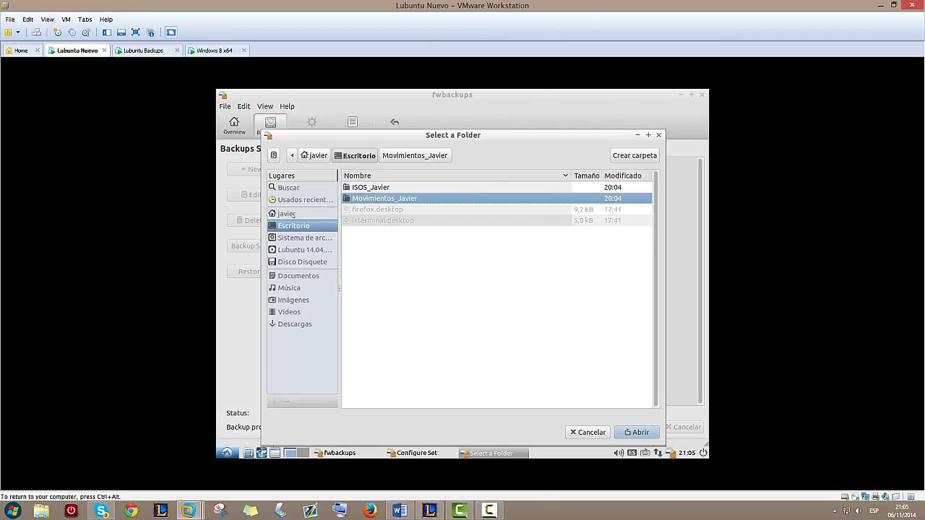
pyautogui.click(293, 214)
pyautogui.doubleClick(367, 188)
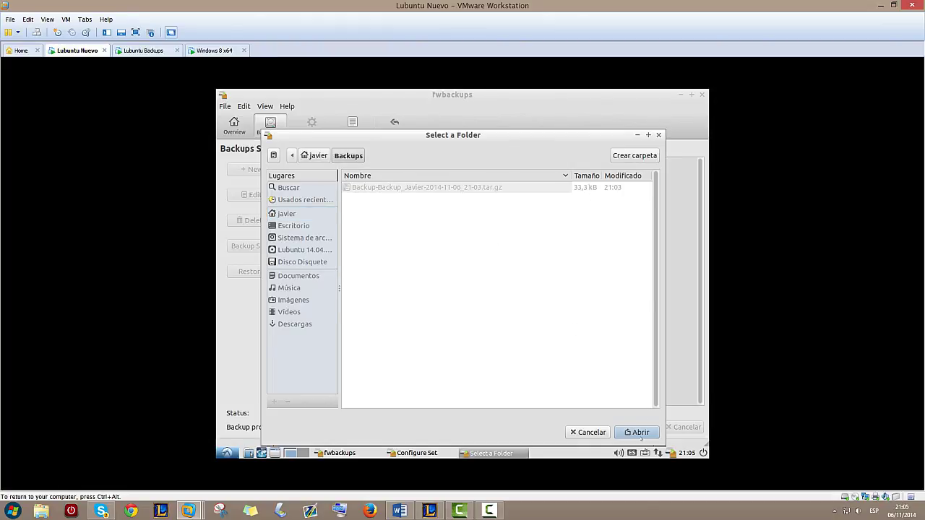
pyautogui.click(640, 436)
# Schedule the set manually with minute 30, hour 15, and 1 for day of month, month and day of the week
pyautogui.click(423, 184)
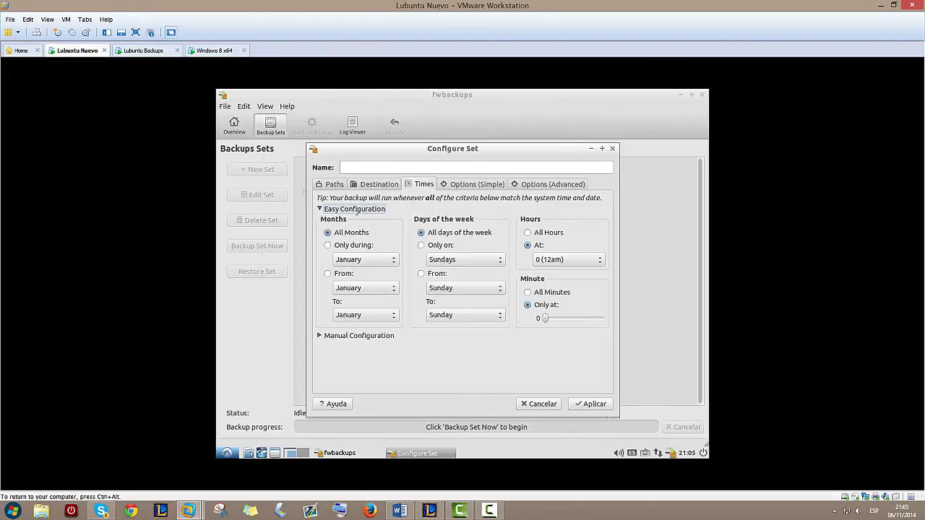
pyautogui.click(338, 336)
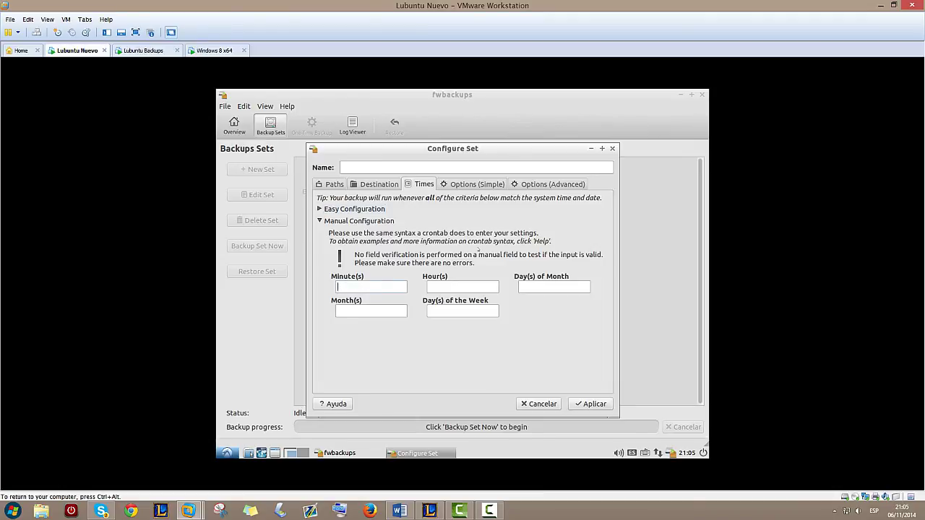
pyautogui.write('30')
pyautogui.write('15')
pyautogui.click(541, 286)
pyautogui.write('111')
# Enable archive compression for the set using gzip: fast, lightweight, keeping 1 old backup
pyautogui.click(473, 185)
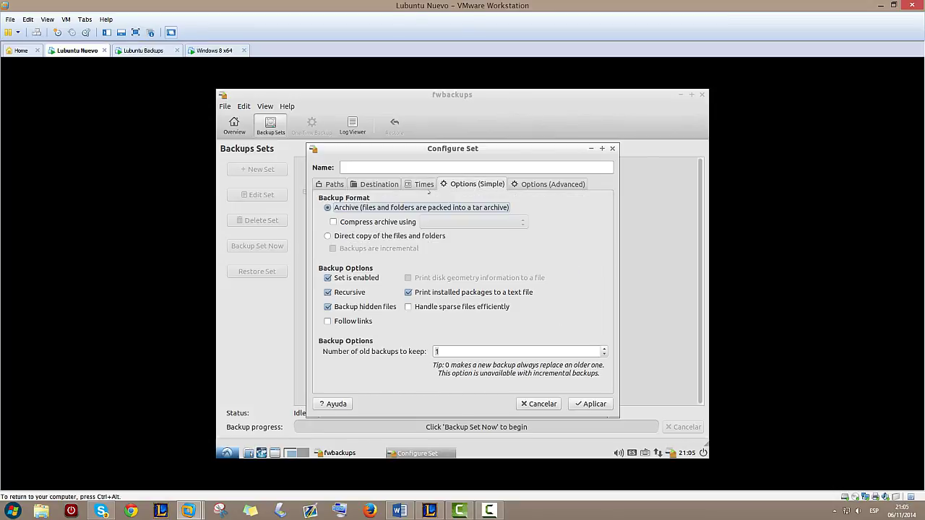
pyautogui.click(472, 223)
pyautogui.click(473, 226)
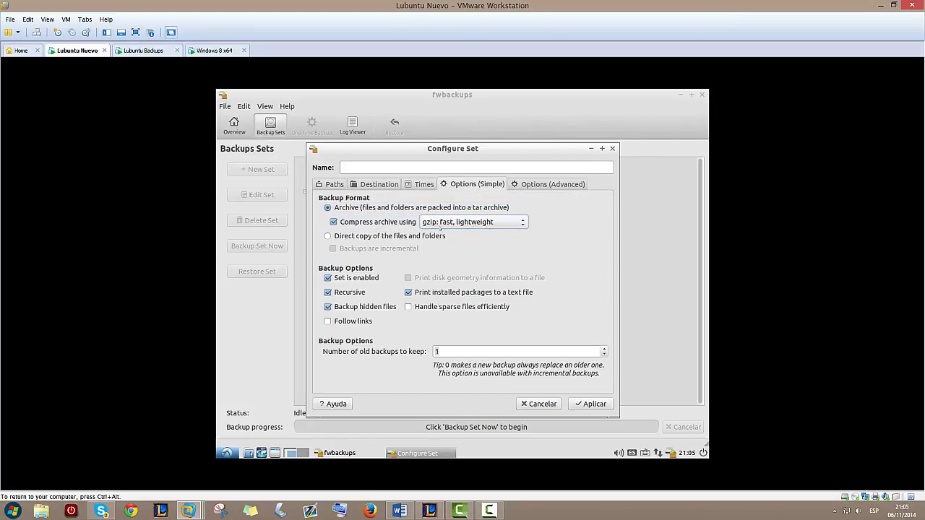
pyautogui.click(478, 350)
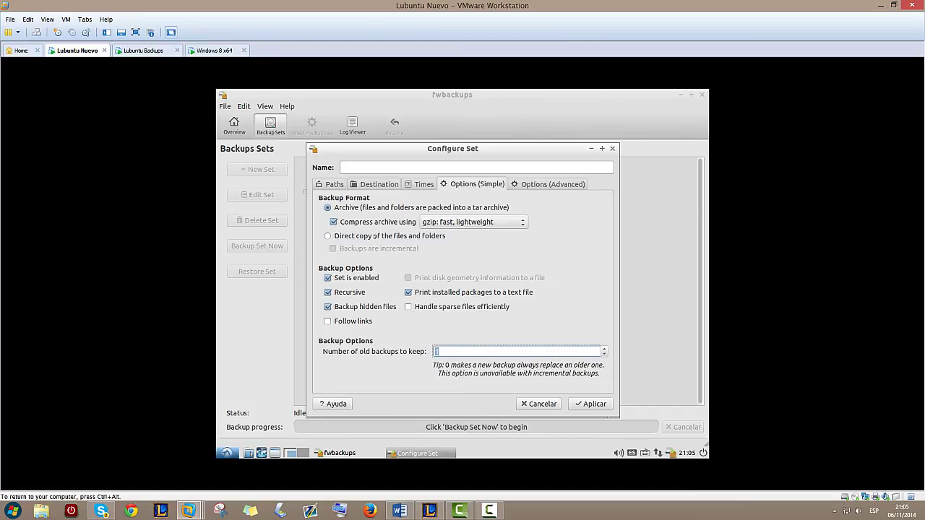
# Name the new backup set Backup_Anual and apply its configuration
pyautogui.click(580, 404)
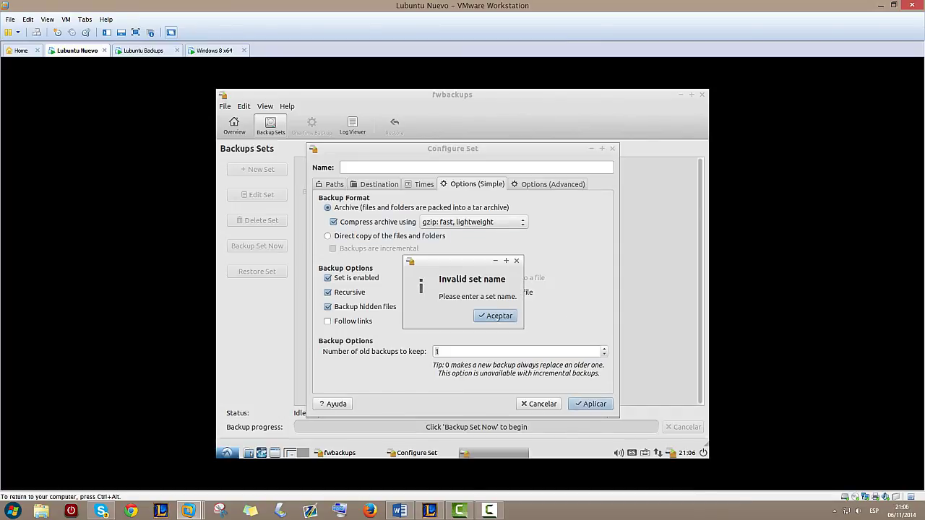
pyautogui.click(497, 317)
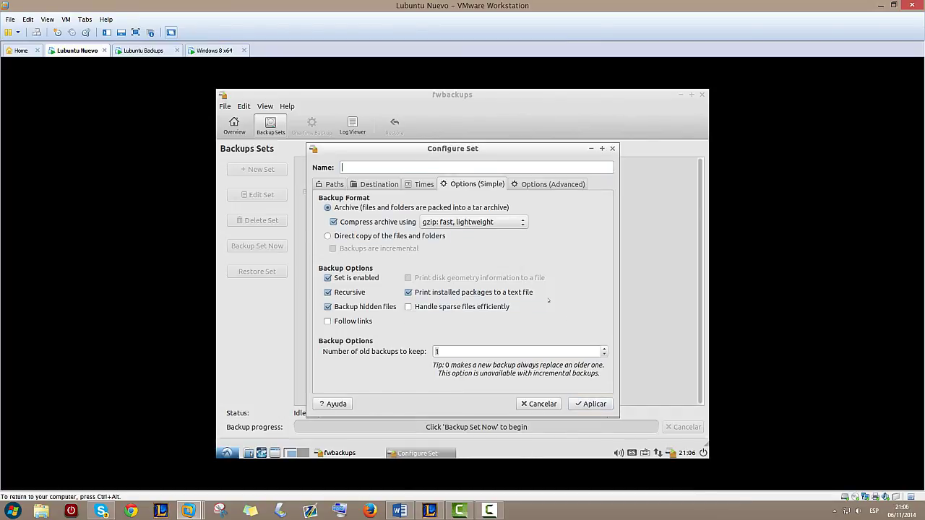
pyautogui.write('C')
pyautogui.press('BackSpace')
pyautogui.write('Backup_Anual')
pyautogui.click(591, 406)
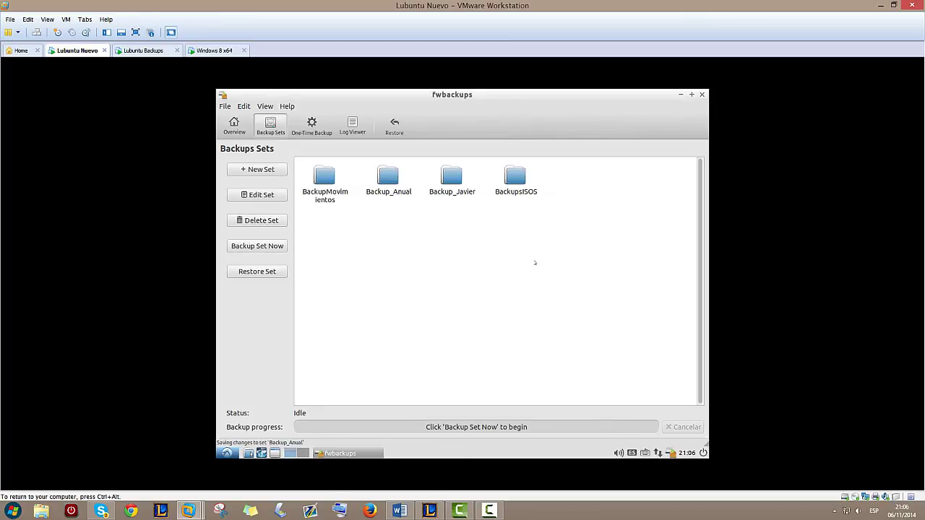
# Run the Backup_Anual set immediately and finish the completed operation
pyautogui.click(372, 201)
pyautogui.click(241, 246)
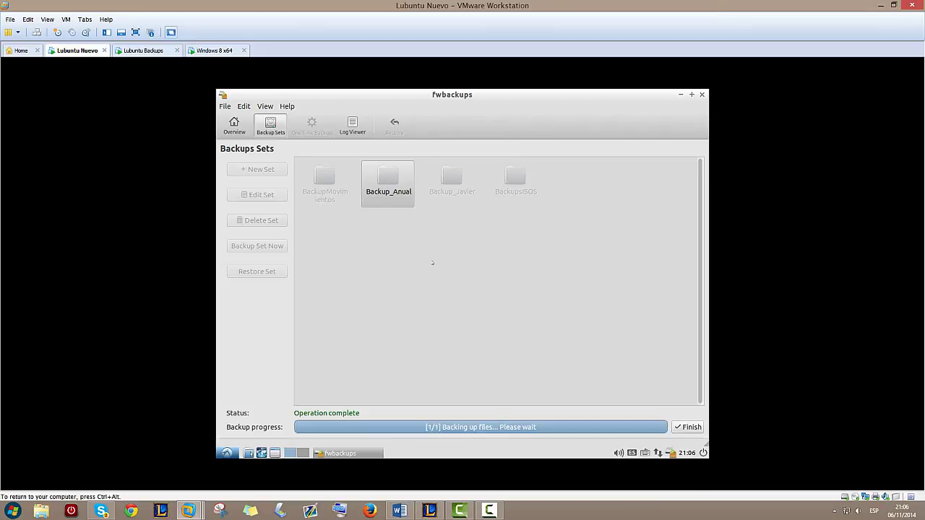
pyautogui.click(687, 426)
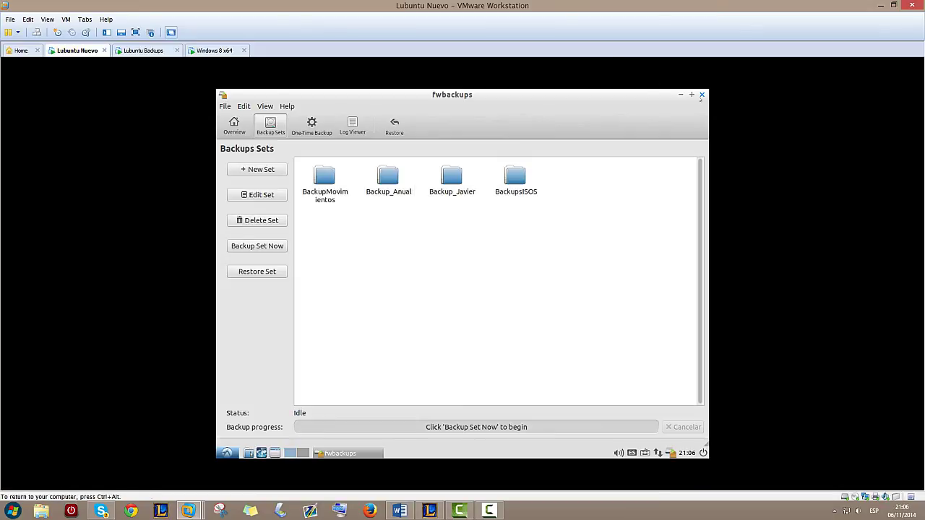
# Check the home folder's Backups directory for the Backup_Anual archive and close the file manager
pyautogui.click(248, 453)
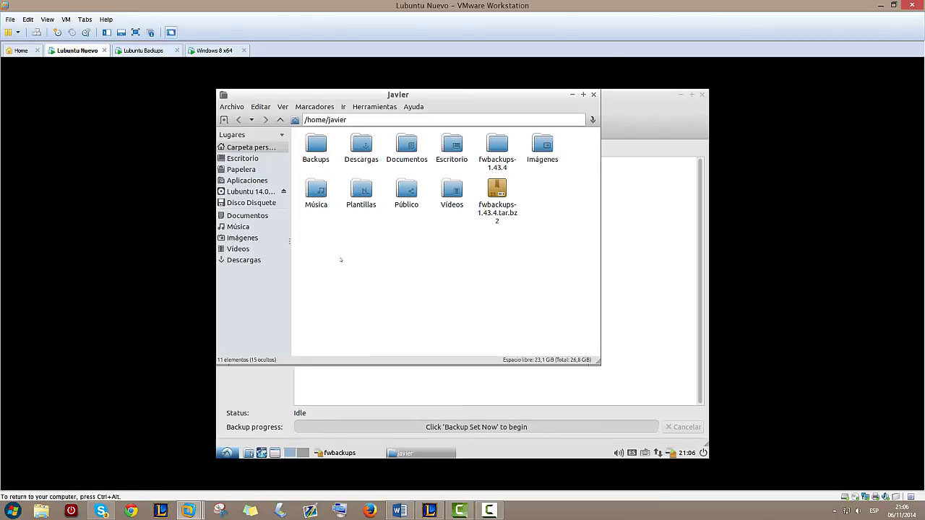
pyautogui.doubleClick(317, 145)
pyautogui.click(361, 155)
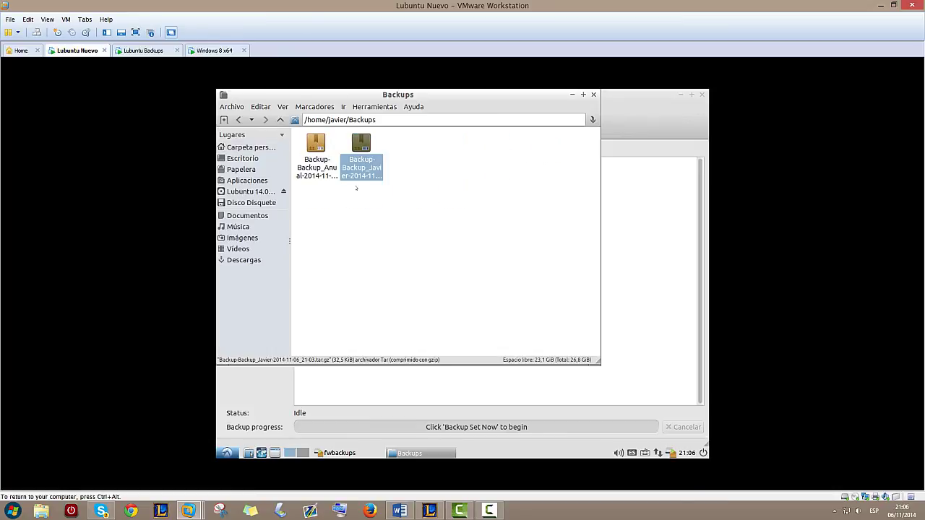
pyautogui.click(333, 172)
pyautogui.click(593, 95)
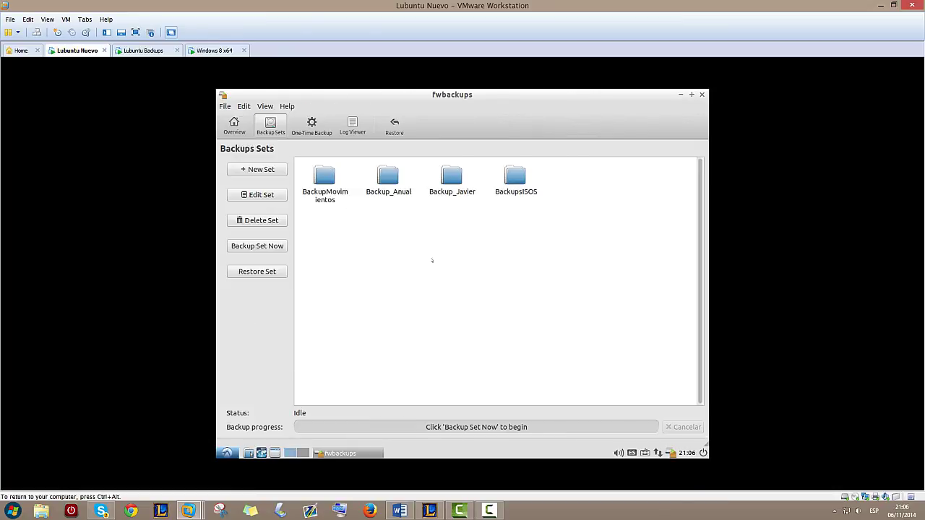